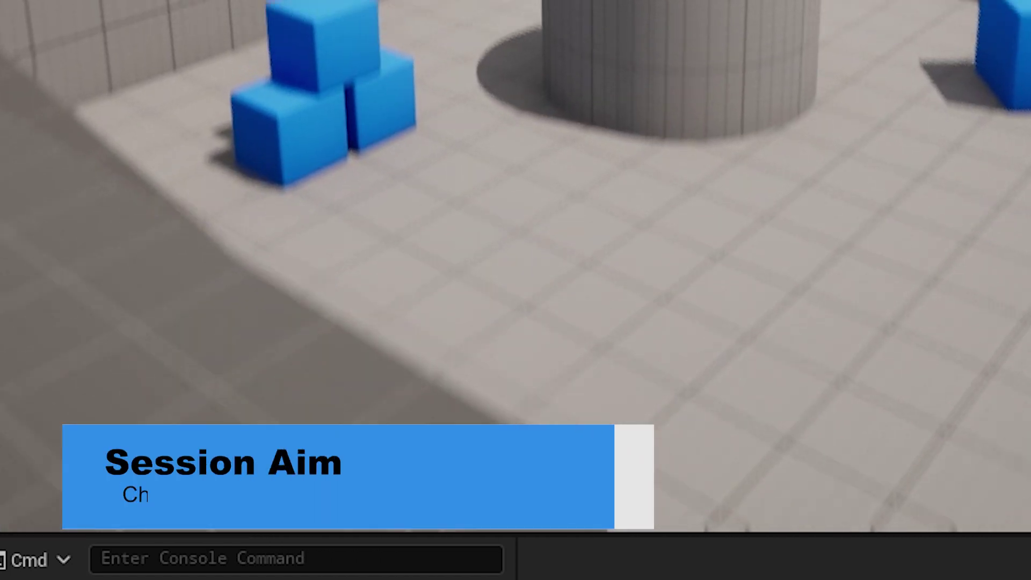
pyautogui.press('space')
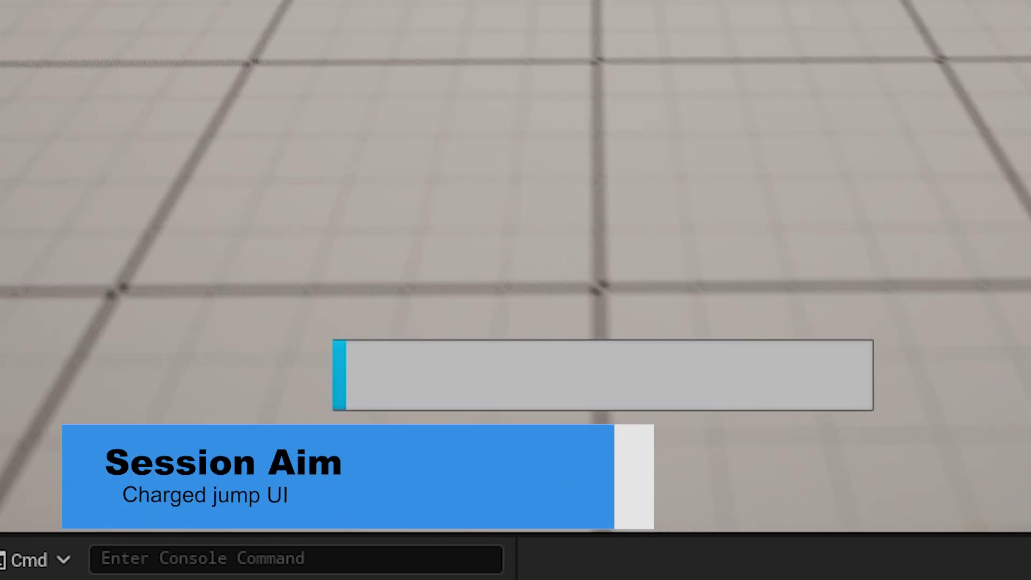
pyautogui.press('space')
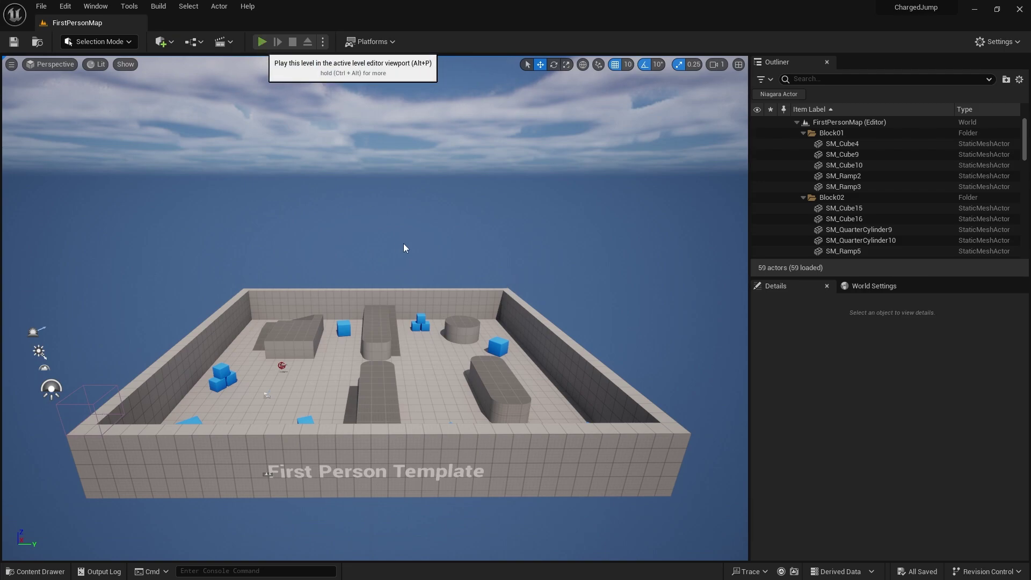
# Step: Play the level in the editor, move forward and test the charged jump twice, and stop the play session
pyautogui.hotkey('alt', 'p')
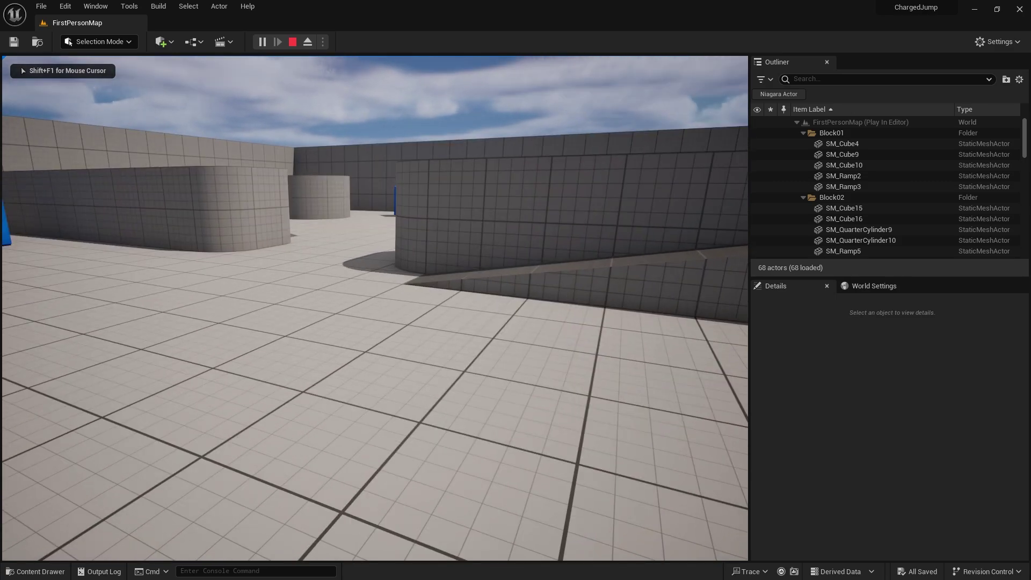
pyautogui.press('w')
pyautogui.press('space')
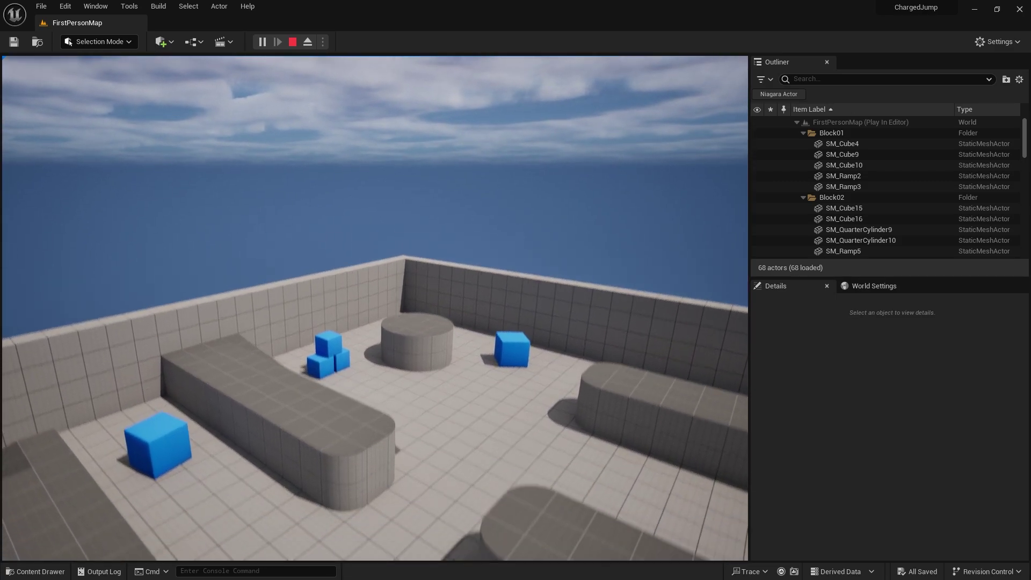
pyautogui.press('space')
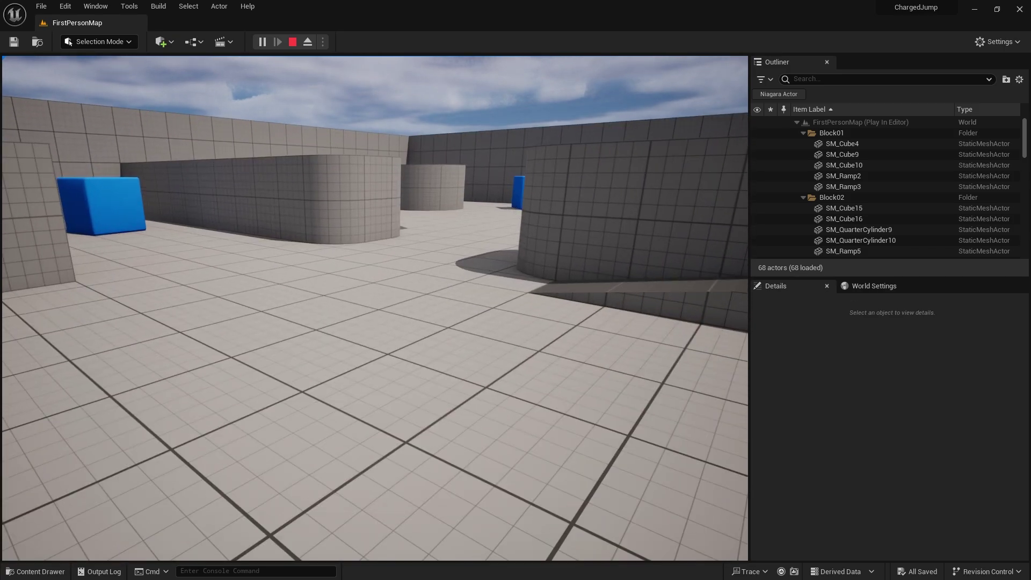
pyautogui.press('Escape')
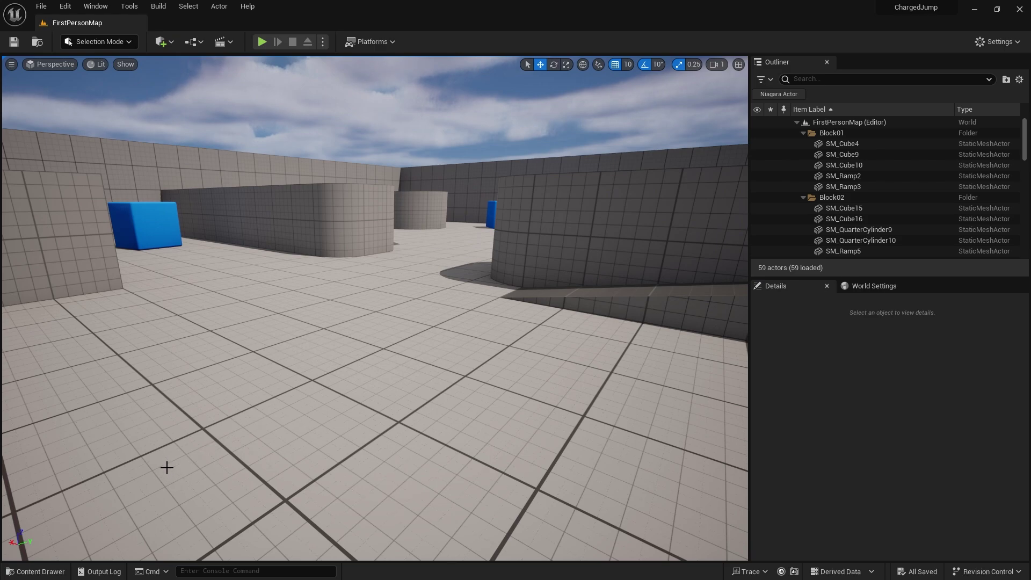
# Step: Create a Widget Blueprint based on User Widget in the Content folder and name it WB_PlayerHUD
pyautogui.click(51, 571)
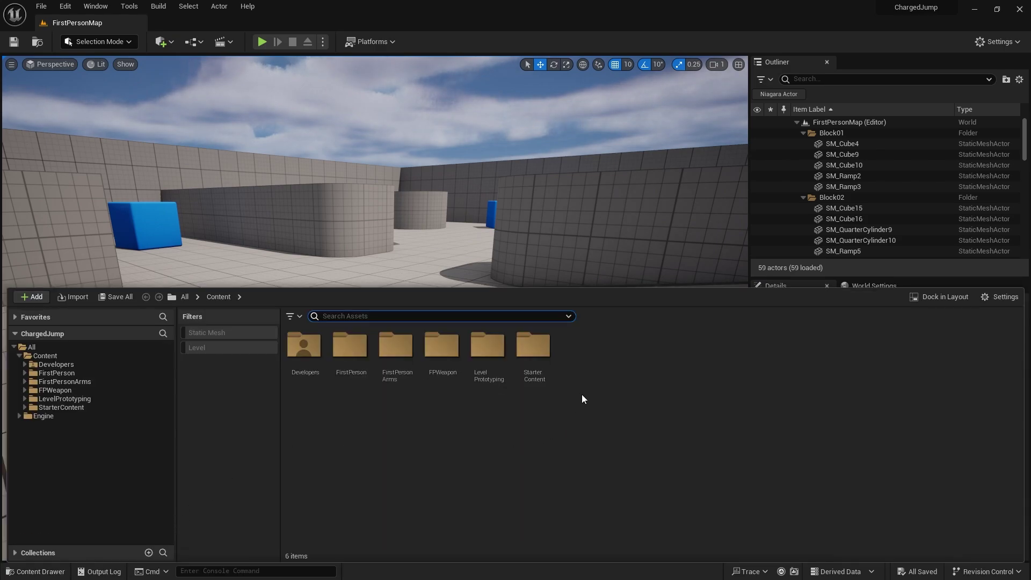
pyautogui.rightClick(583, 367)
pyautogui.moveTo(583, 369)
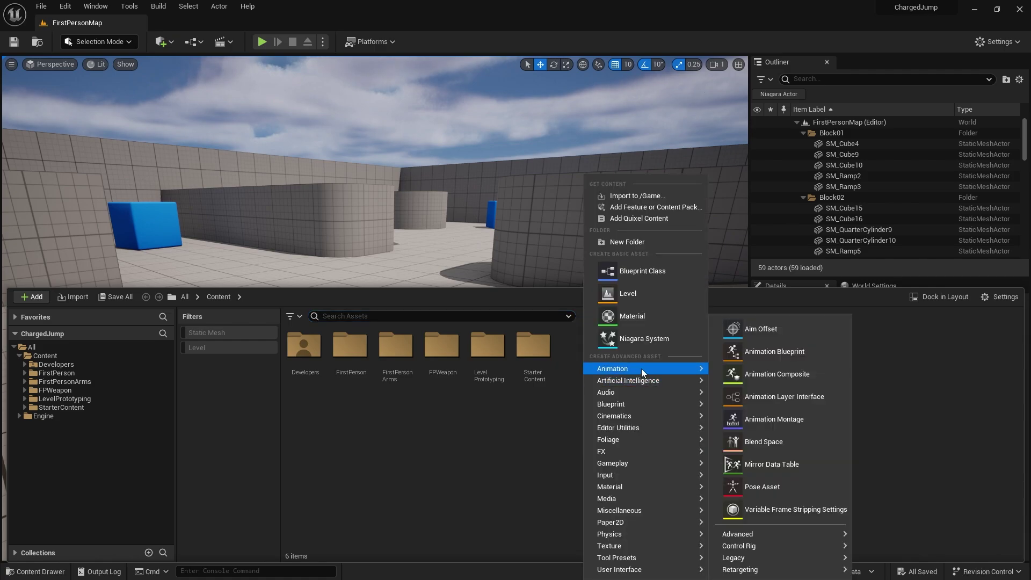
pyautogui.moveTo(644, 570)
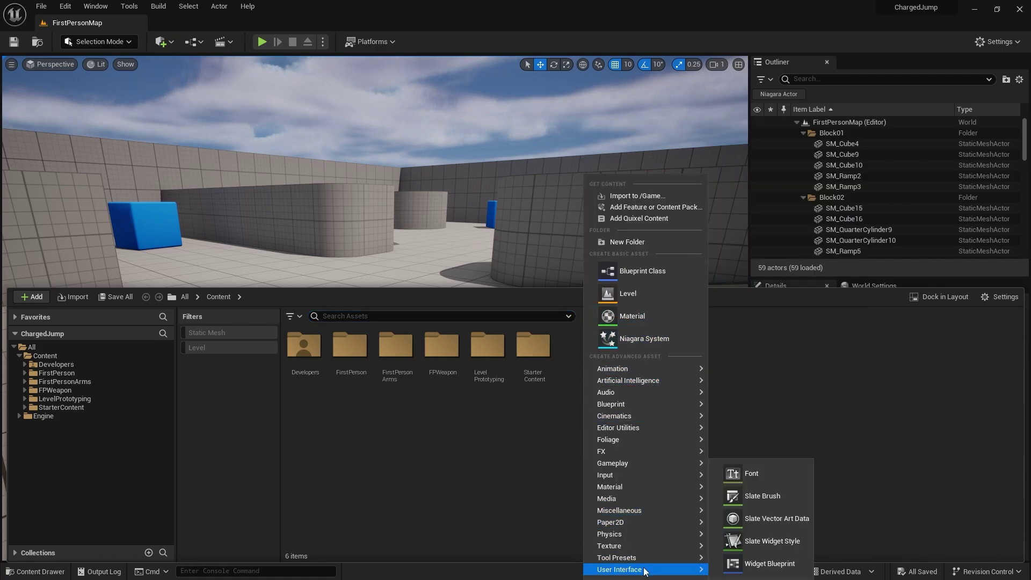
pyautogui.click(762, 563)
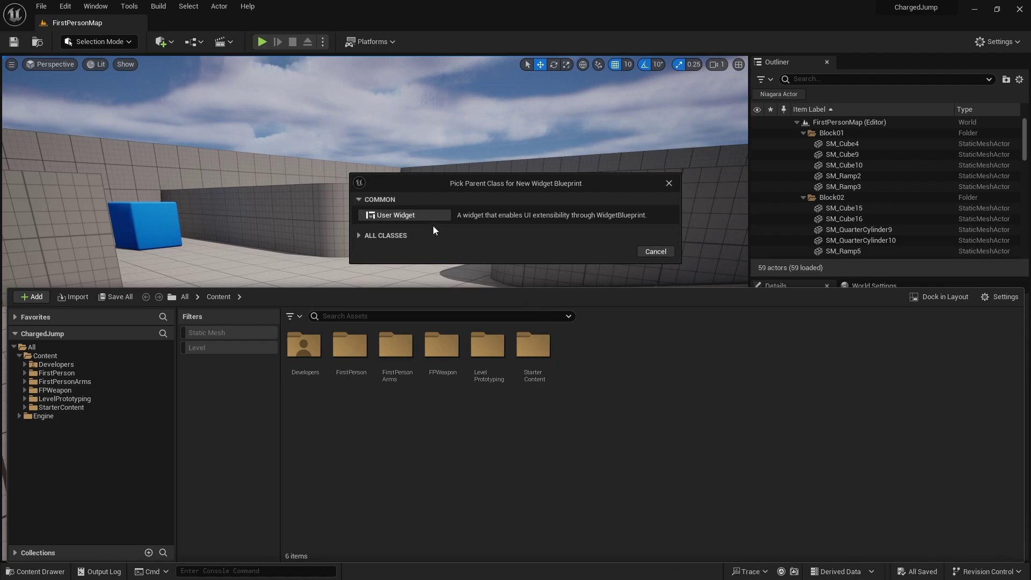
pyautogui.click(408, 216)
pyautogui.write('W')
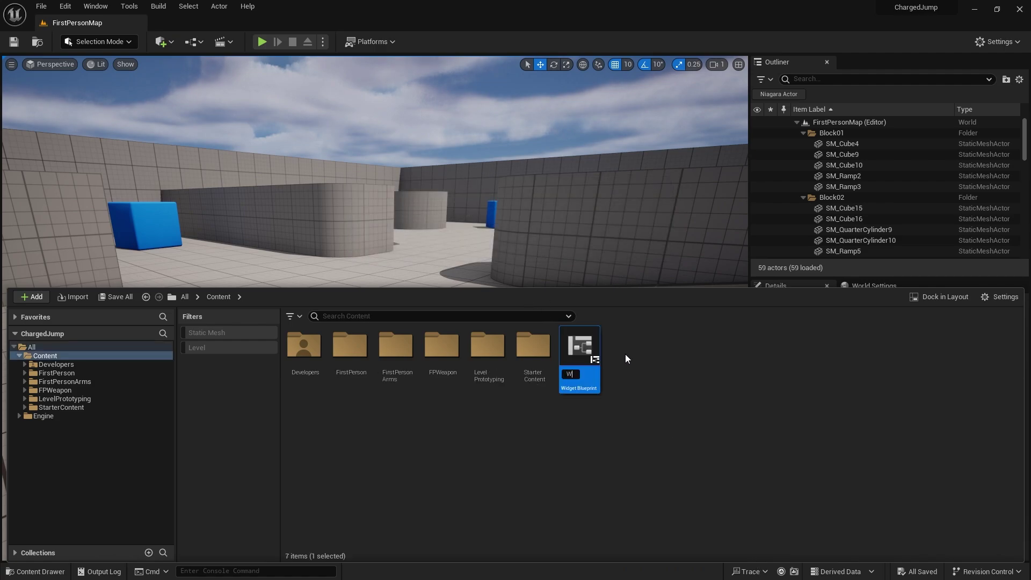
pyautogui.write('B_PlayerHUD')
pyautogui.press('Return')
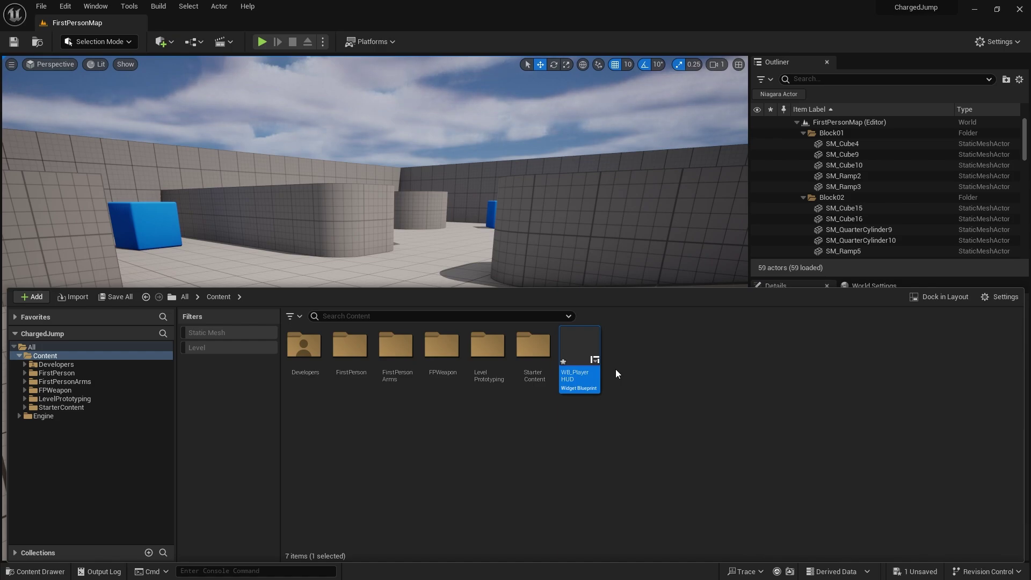
# Step: Create a second User Widget blueprint in the Content folder, named WB_JumpMeter
pyautogui.rightClick(616, 368)
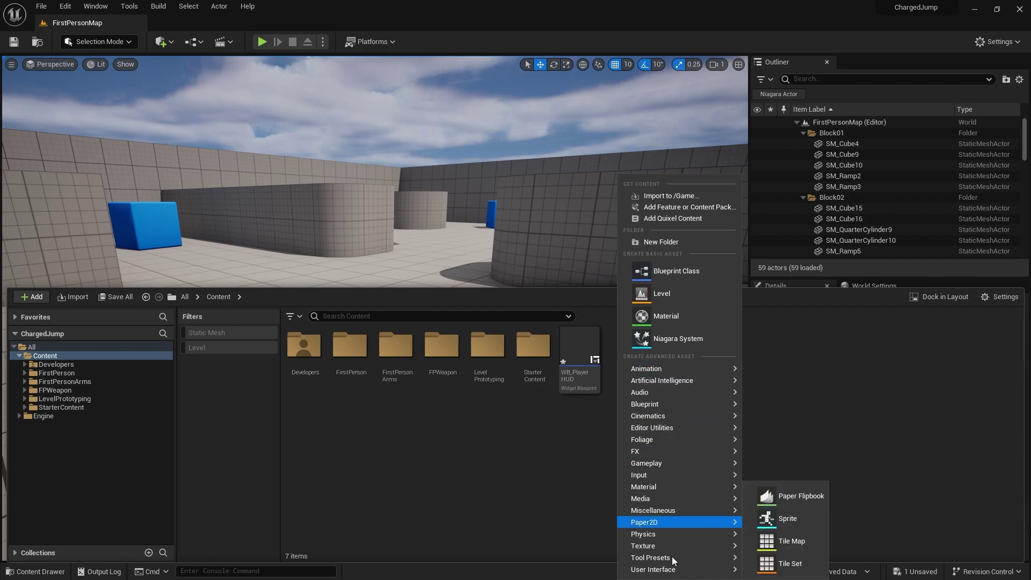
pyautogui.moveTo(682, 570)
pyautogui.click(797, 563)
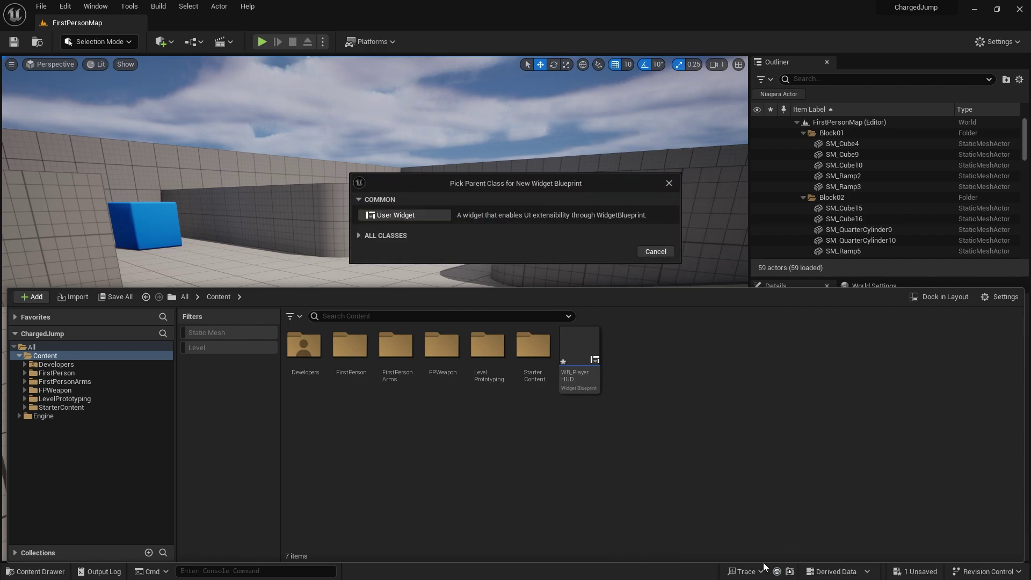
pyautogui.click(392, 214)
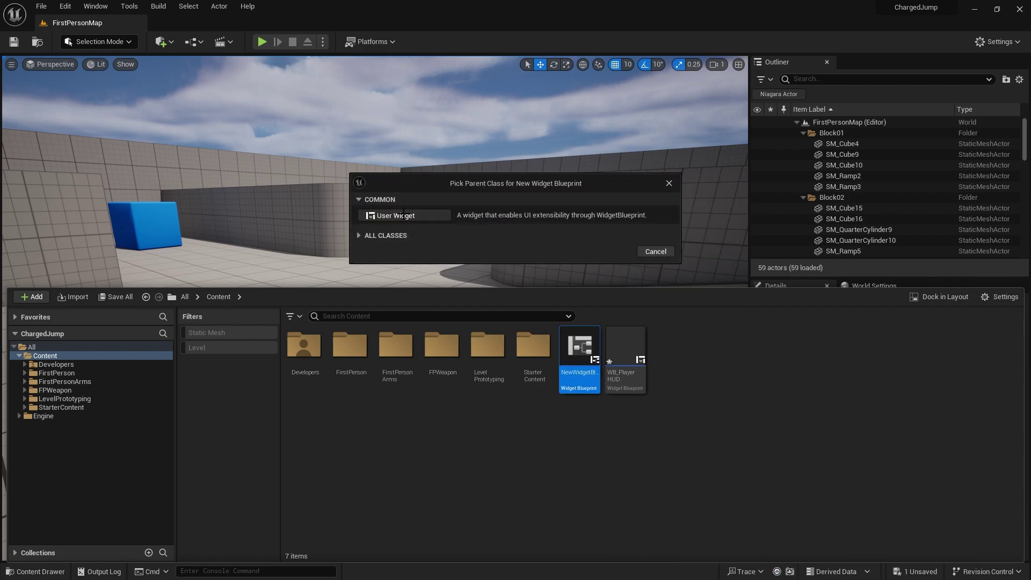
pyautogui.write('WB')
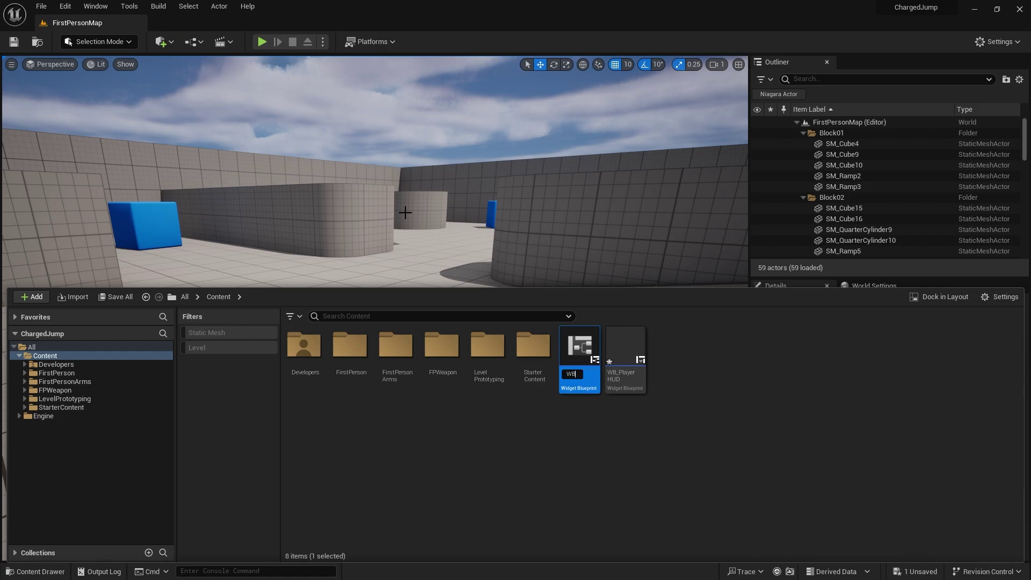
pyautogui.write('_')
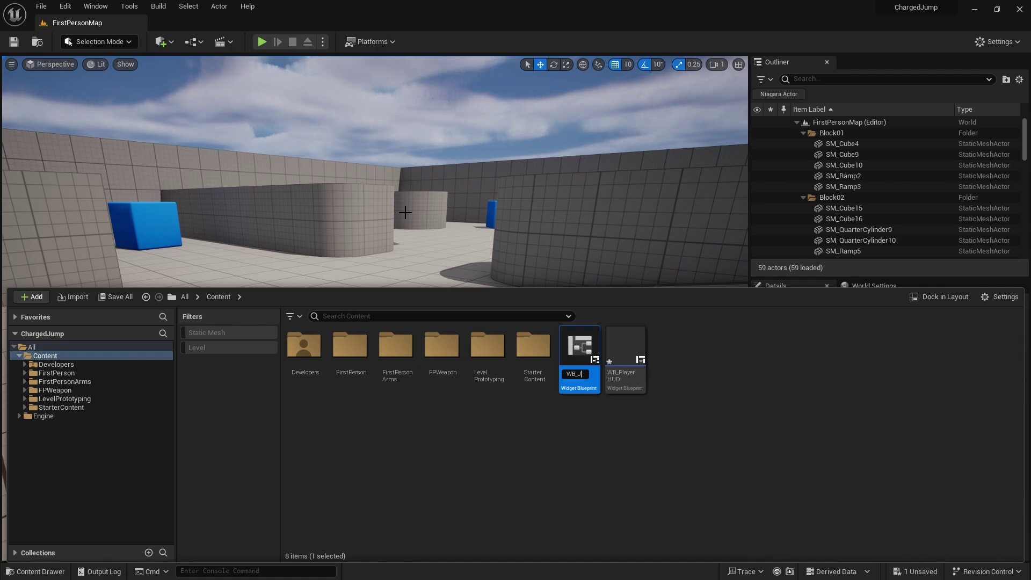
pyautogui.write('JumpMeter')
pyautogui.press('Return')
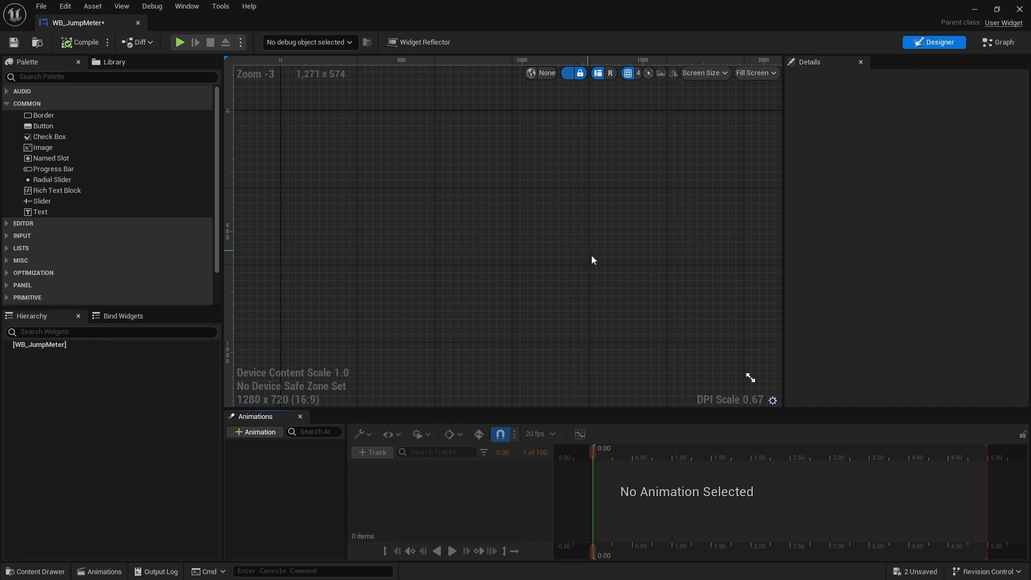
# Step: Add a Progress Bar as the root widget of WB_JumpMeter and set its percent to 0.464
pyautogui.moveTo(591, 258); pyautogui.dragTo(543, 232, button='right')
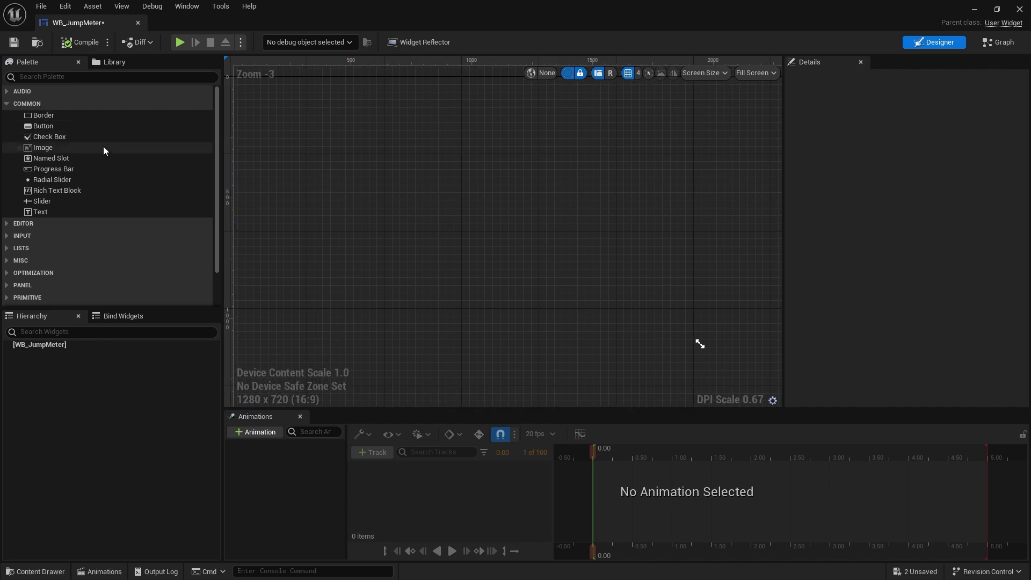
pyautogui.moveTo(61, 170); pyautogui.dragTo(44, 347)
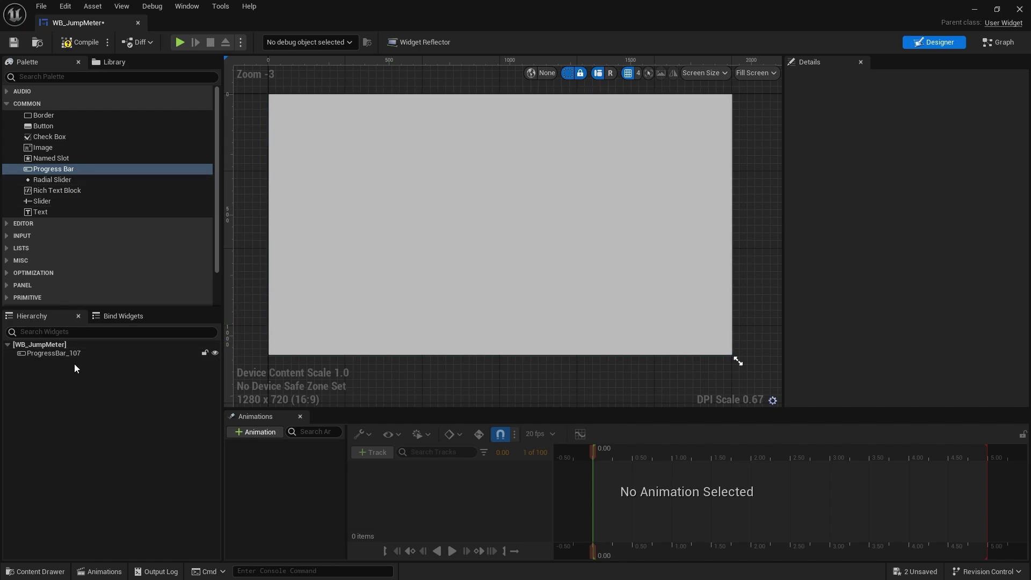
pyautogui.moveTo(402, 182); pyautogui.dragTo(415, 192, button='right')
pyautogui.moveTo(504, 240); pyautogui.dragTo(502, 224, button='right')
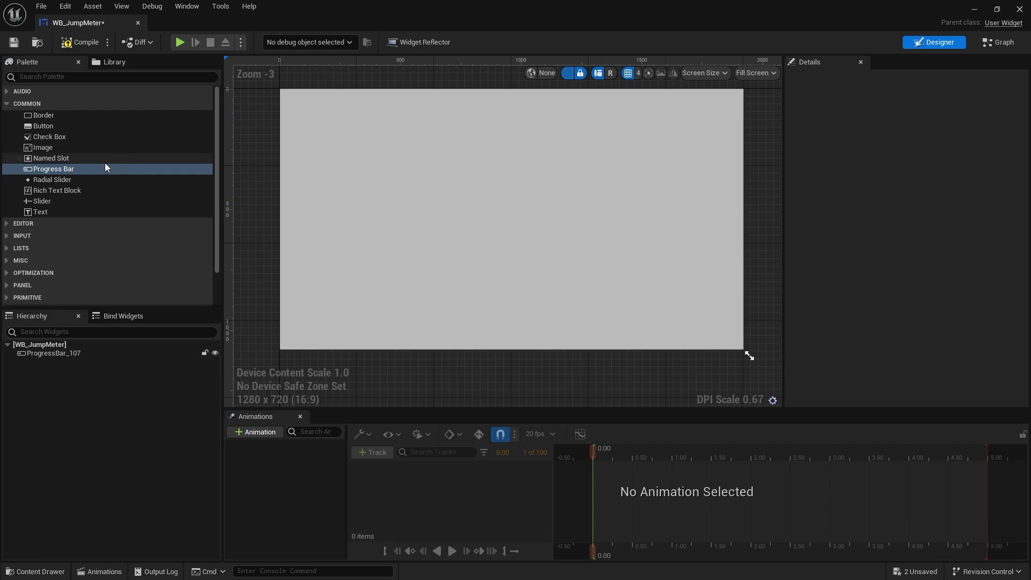
pyautogui.click(546, 216)
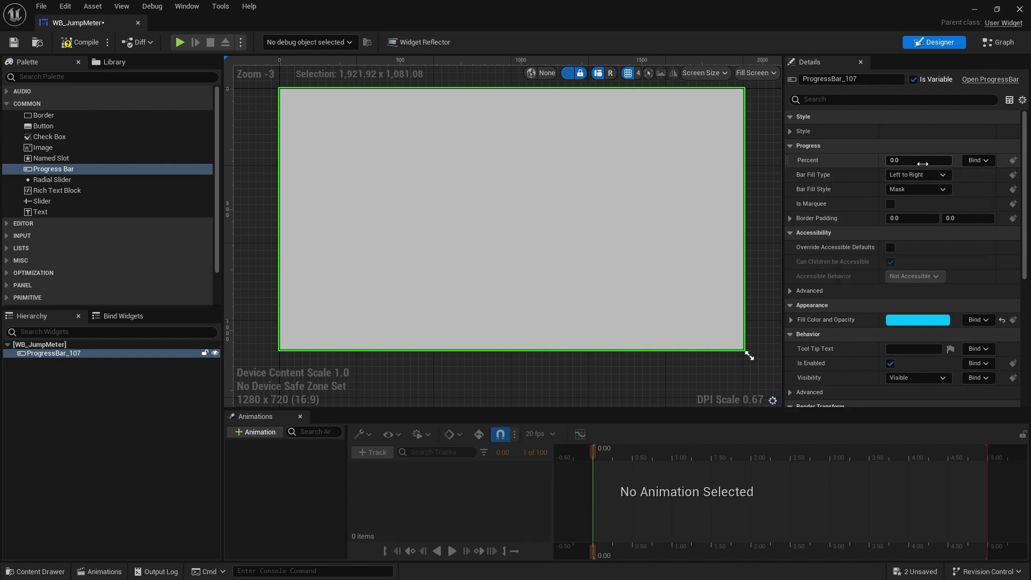
pyautogui.moveTo(912, 160)
pyautogui.mouseDown()
pyautogui.moveTo(951, 160)
pyautogui.moveTo(902, 160)
pyautogui.moveTo(935, 160)
pyautogui.moveTo(907, 160)
pyautogui.moveTo(915, 160)
pyautogui.mouseUp()
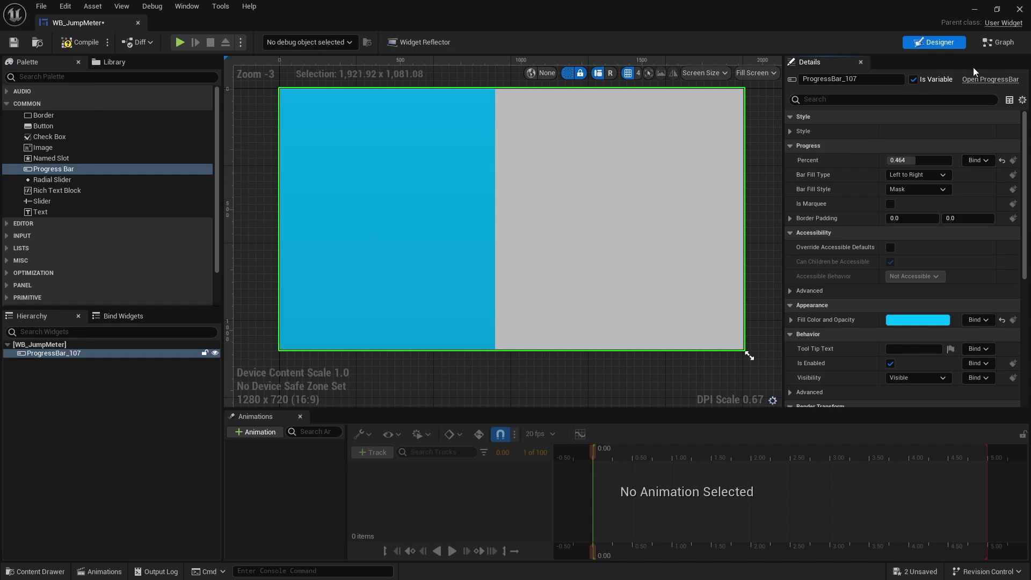
# Step: Add an EnhancedInputAction IA_Jump event to WB_JumpMeter's event graph, expand its advanced pins and place it beside the default events
pyautogui.click(990, 45)
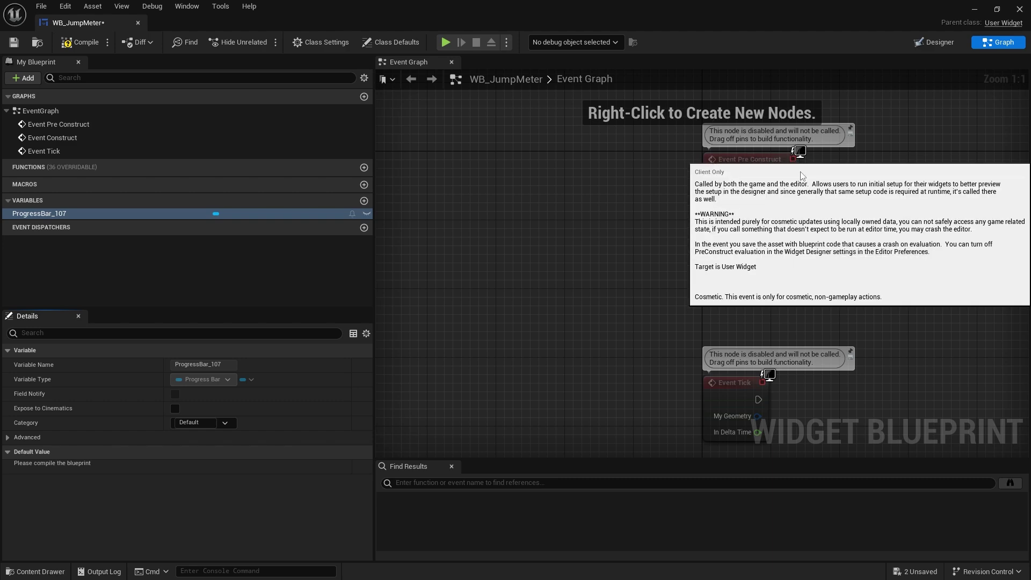
pyautogui.moveTo(811, 282); pyautogui.dragTo(739, 237, button='right')
pyautogui.rightClick(739, 235)
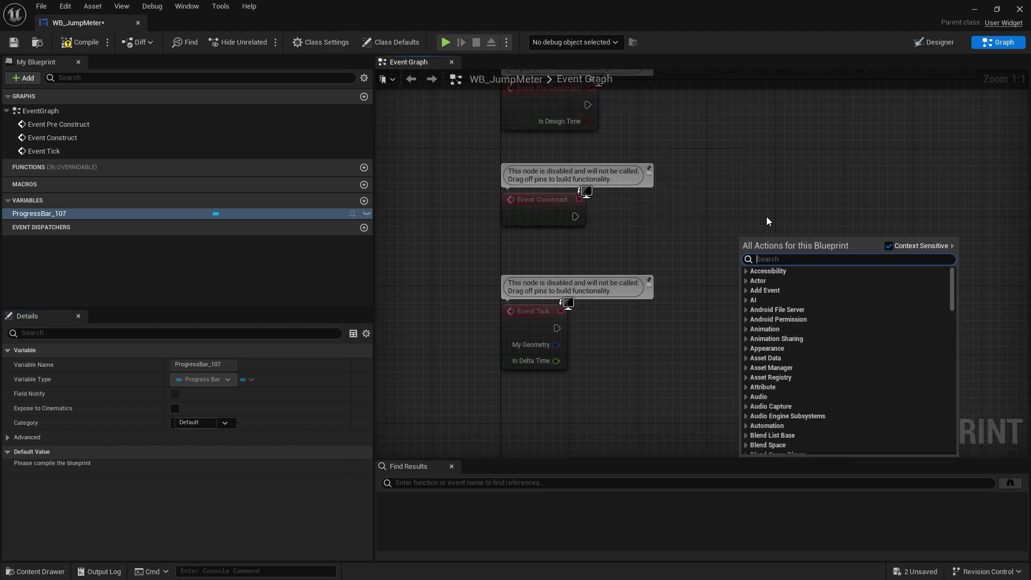
pyautogui.write('ia_jump')
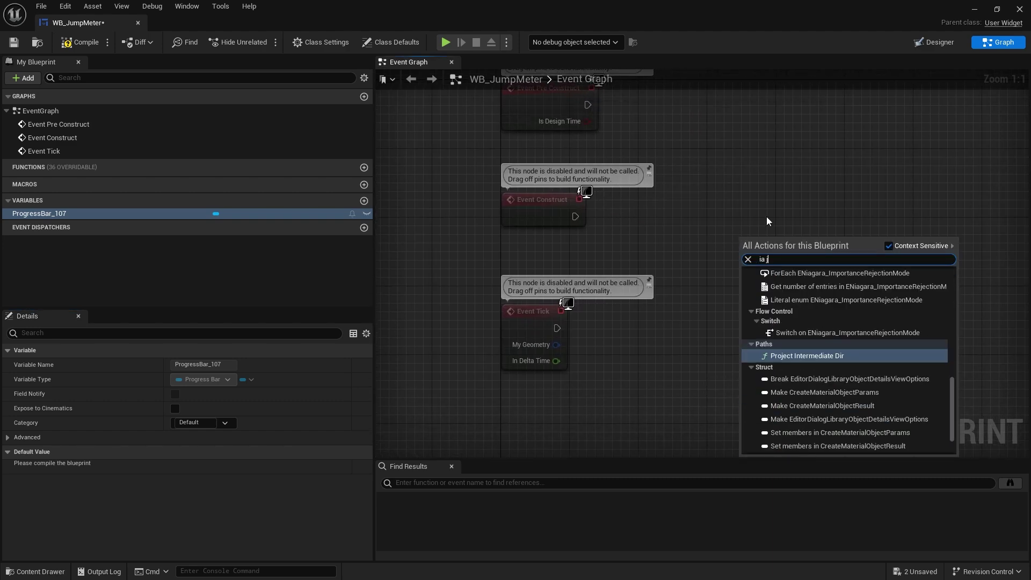
pyautogui.press('Return')
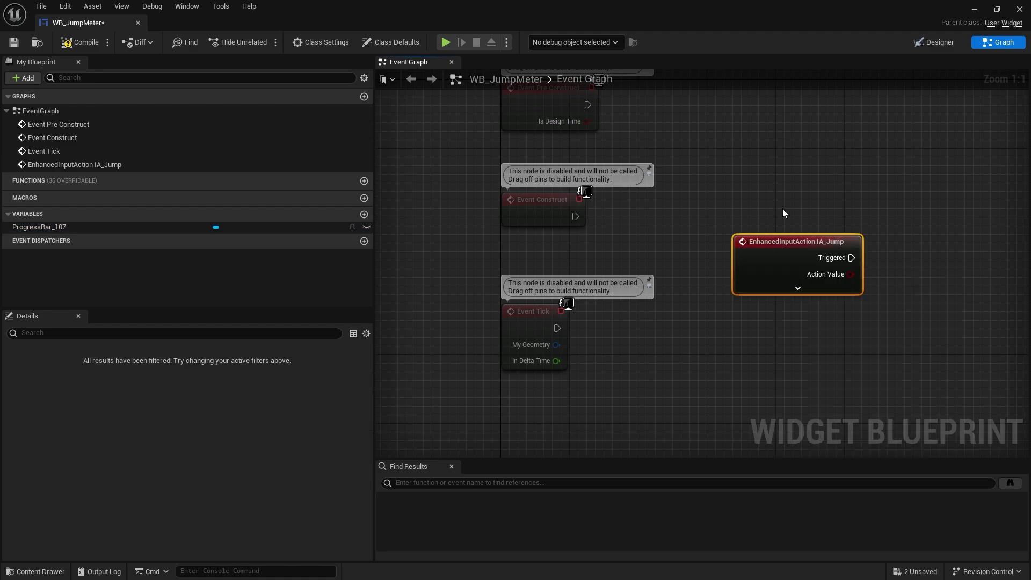
pyautogui.click(796, 288)
pyautogui.moveTo(795, 284); pyautogui.dragTo(748, 235)
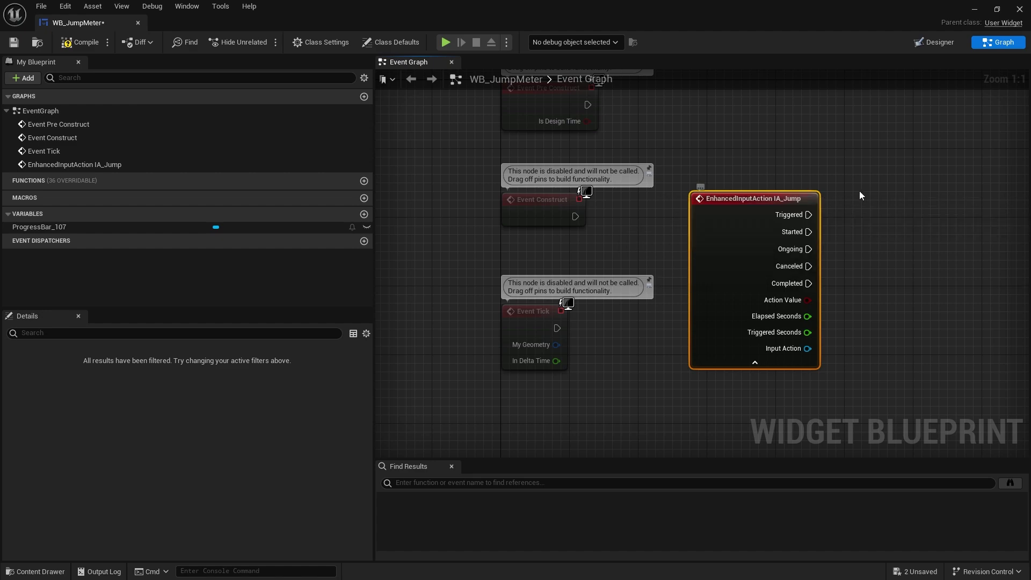
pyautogui.moveTo(884, 238); pyautogui.dragTo(788, 171, button='right')
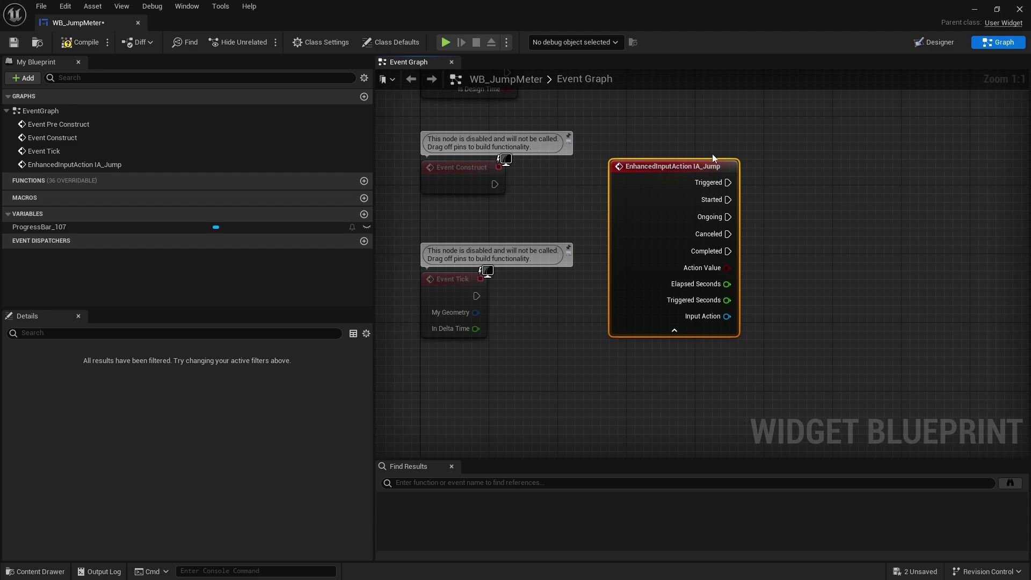
pyautogui.moveTo(823, 336); pyautogui.dragTo(666, 311, button='right')
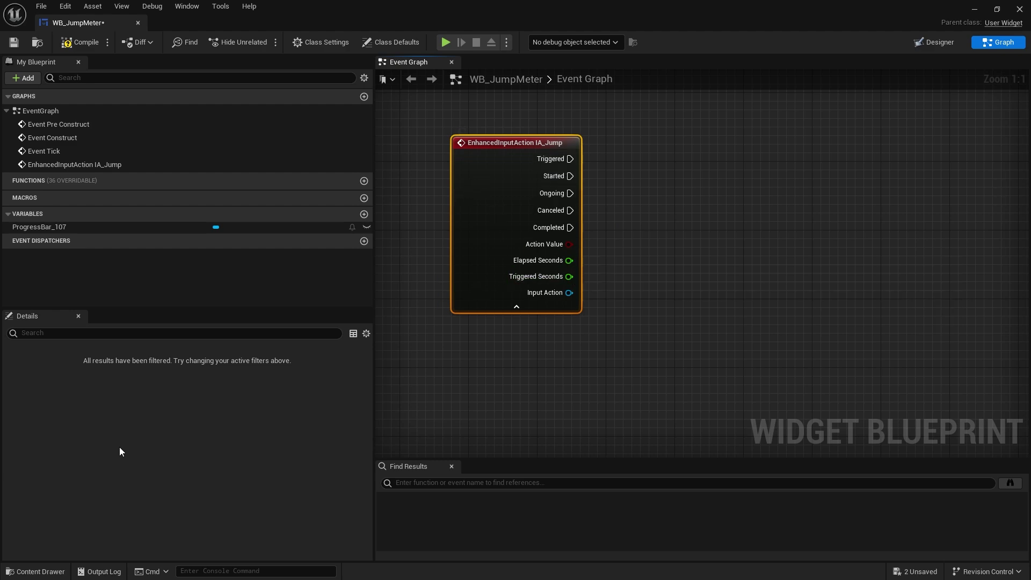
# Step: Open the BP_FirstPersonCharacter blueprint from the FirstPerson Blueprints folder and examine the jump input node chain in its event graph
pyautogui.click(48, 573)
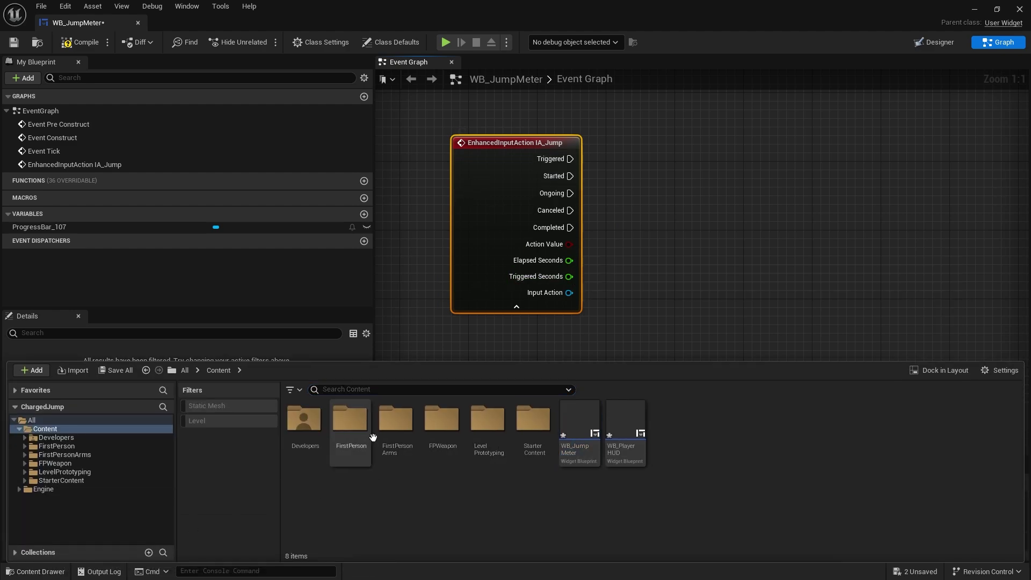
pyautogui.doubleClick(354, 423)
pyautogui.doubleClick(302, 419)
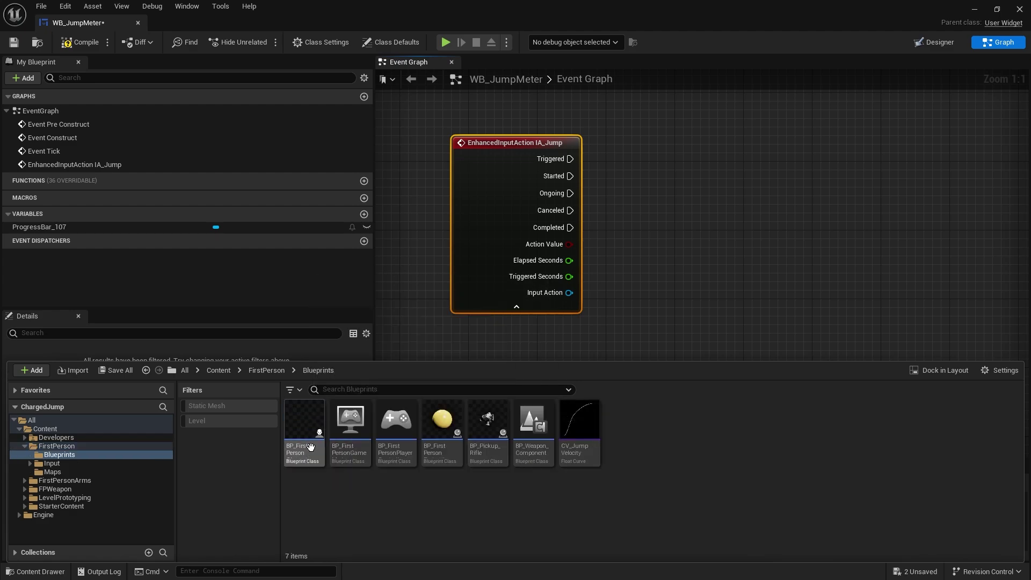
pyautogui.click(308, 427)
pyautogui.doubleClick(309, 427)
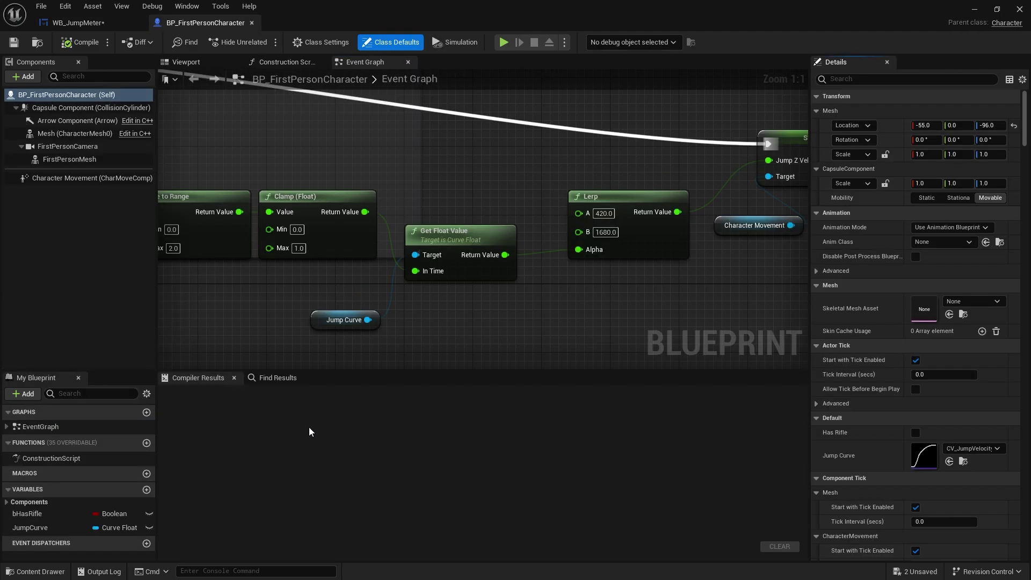
pyautogui.moveTo(422, 245); pyautogui.dragTo(650, 186, button='right')
pyautogui.scroll(-3, 650, 187)
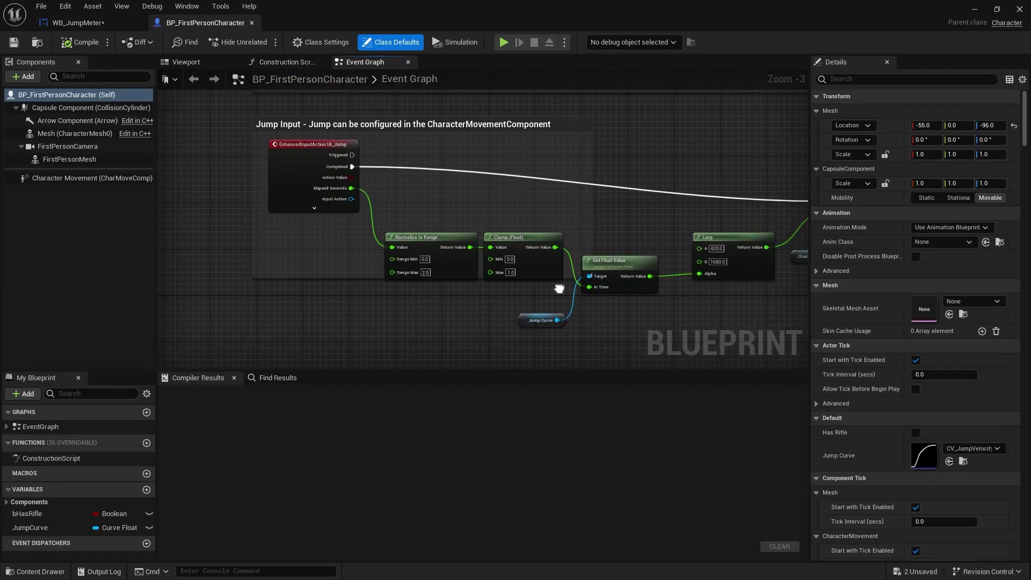
pyautogui.moveTo(773, 295); pyautogui.dragTo(540, 236, button='right')
pyautogui.scroll(-1, 677, 272)
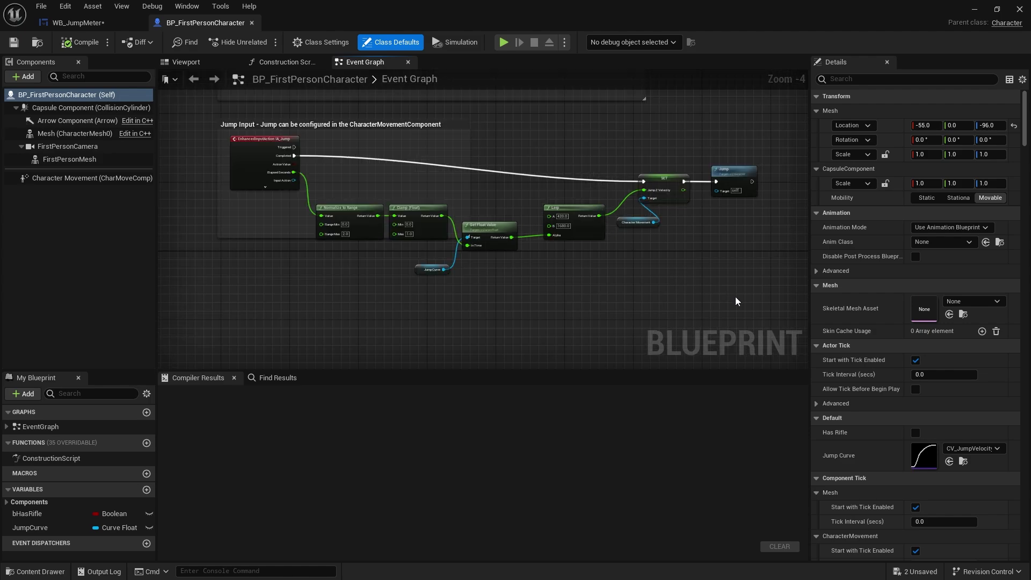
# Step: Copy the Normalize to Range, Clamp, Get Float Value and Jump Curve nodes from the jump input chain in BP_FirstPersonCharacter
pyautogui.moveTo(318, 277); pyautogui.dragTo(555, 199)
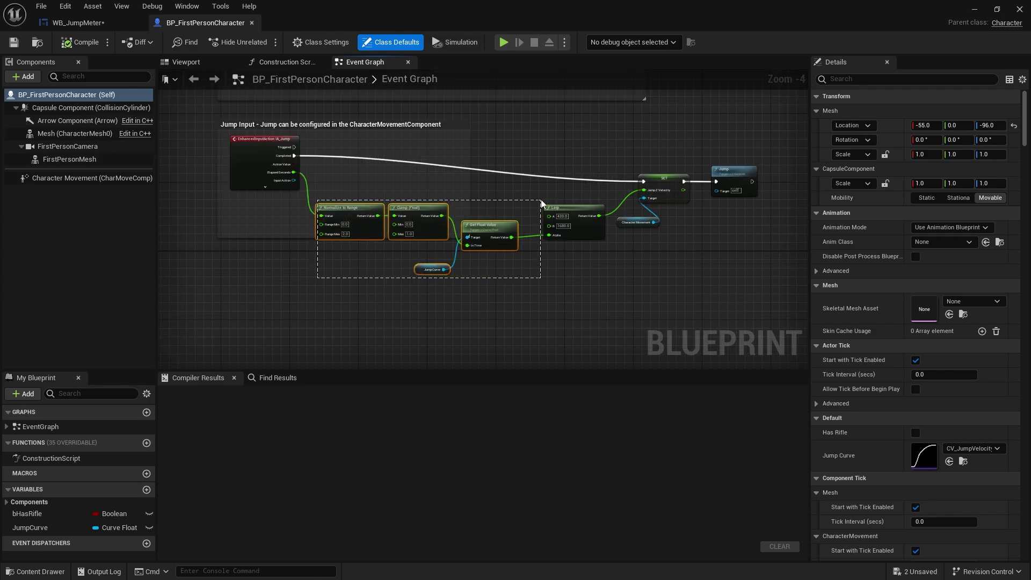
pyautogui.scroll(3, 549, 236)
pyautogui.scroll(1, 548, 237)
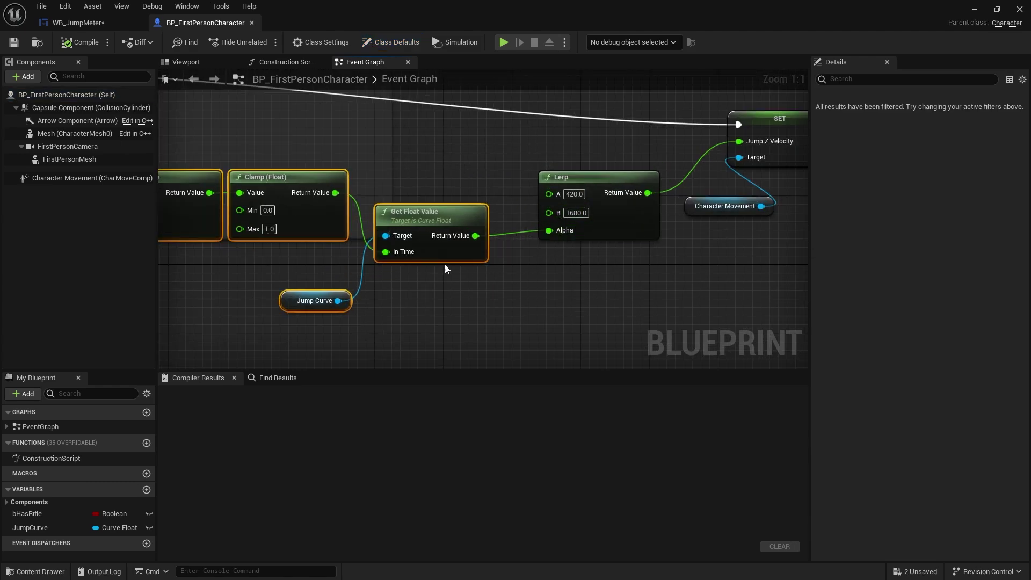
pyautogui.moveTo(436, 301); pyautogui.dragTo(589, 290, button='right')
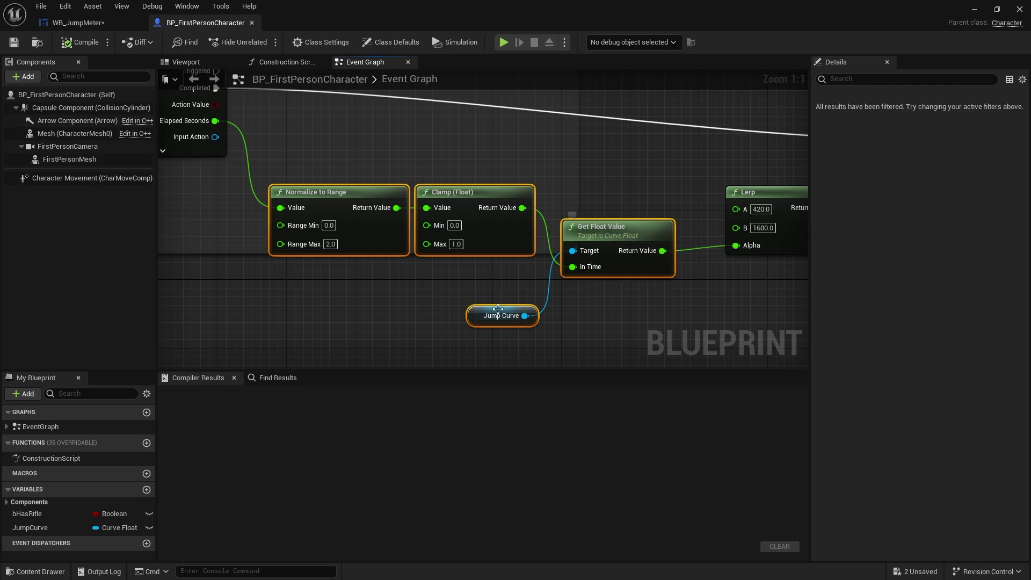
pyautogui.rightClick(609, 234)
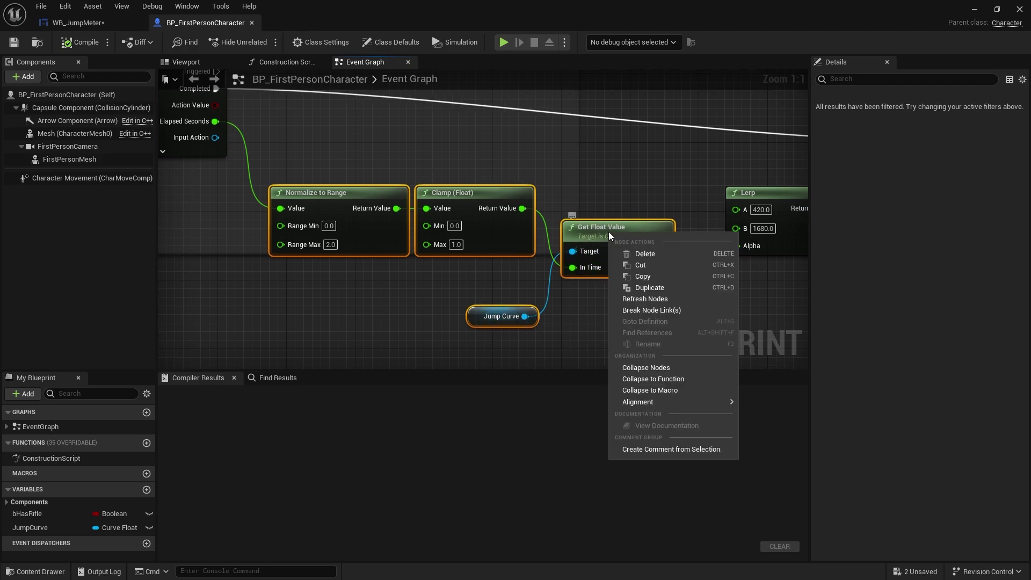
pyautogui.click(643, 276)
# Step: Paste the copied nodes into WB_JumpMeter's event graph and place them beside the IA_Jump event
pyautogui.click(89, 22)
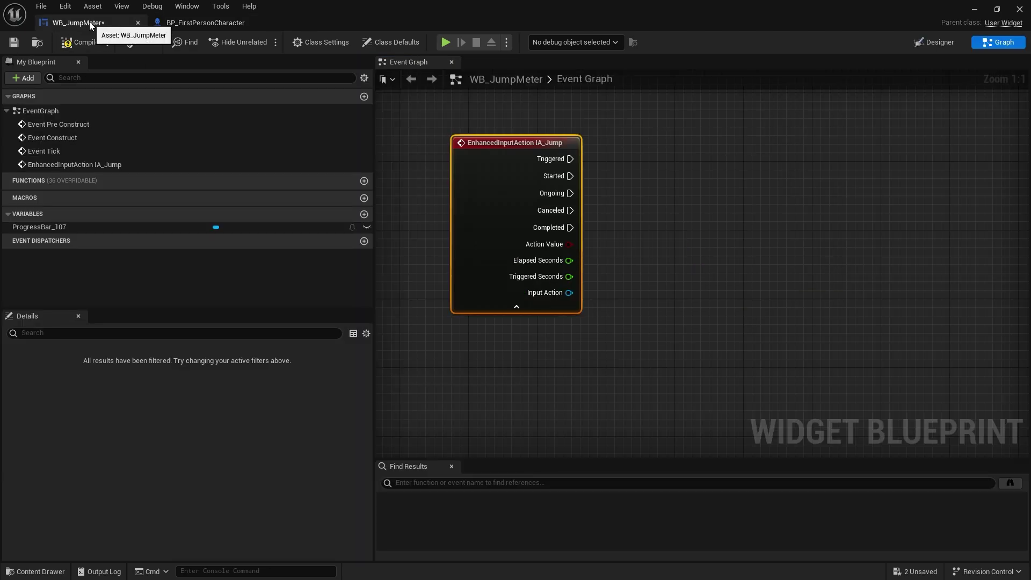
pyautogui.moveTo(665, 167); pyautogui.dragTo(483, 160, button='right')
pyautogui.rightClick(473, 153)
pyautogui.click(467, 141)
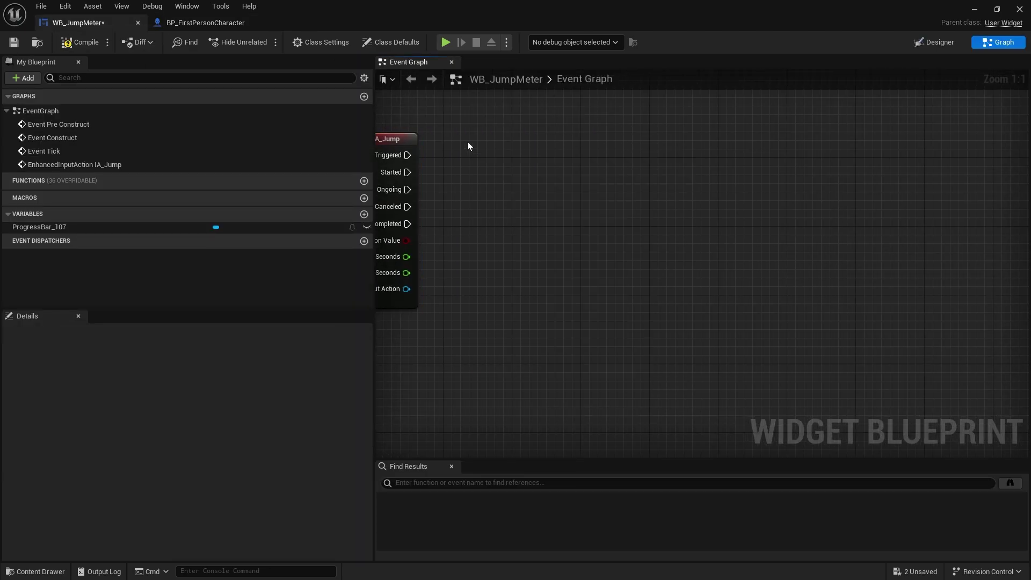
pyautogui.hotkey('ctrl', 'v')
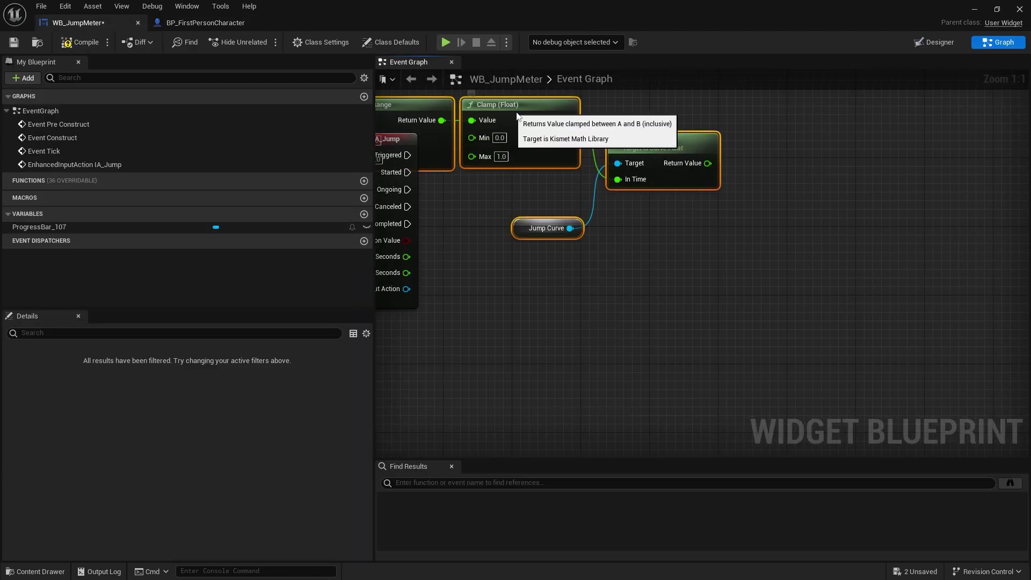
pyautogui.moveTo(512, 113); pyautogui.dragTo(661, 225)
# Step: Create the missing JumpCurve variable in WB_JumpMeter from the pasted Jump Curve node and compile the widget
pyautogui.click(671, 341)
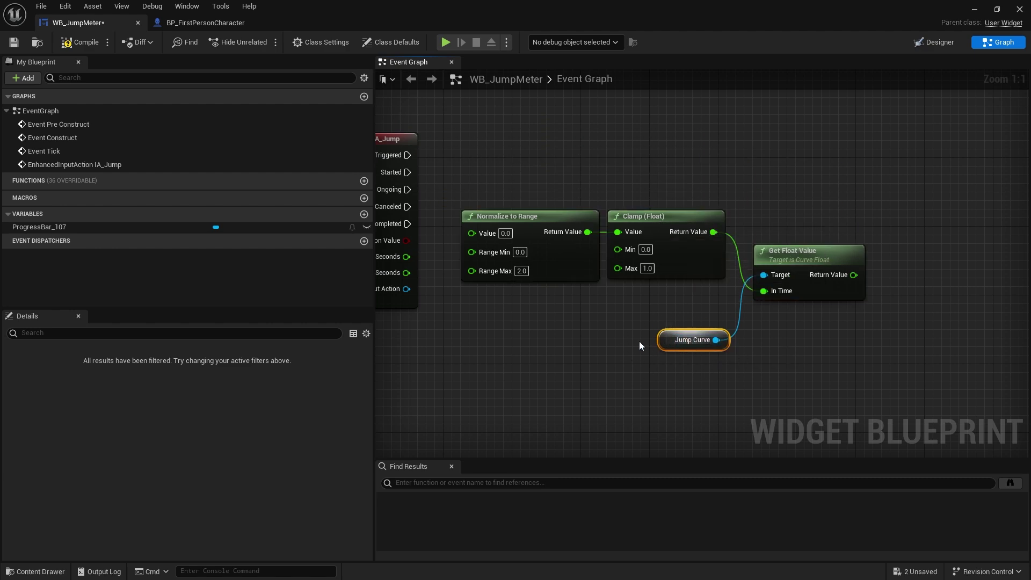
pyautogui.moveTo(728, 368); pyautogui.dragTo(655, 331, button='right')
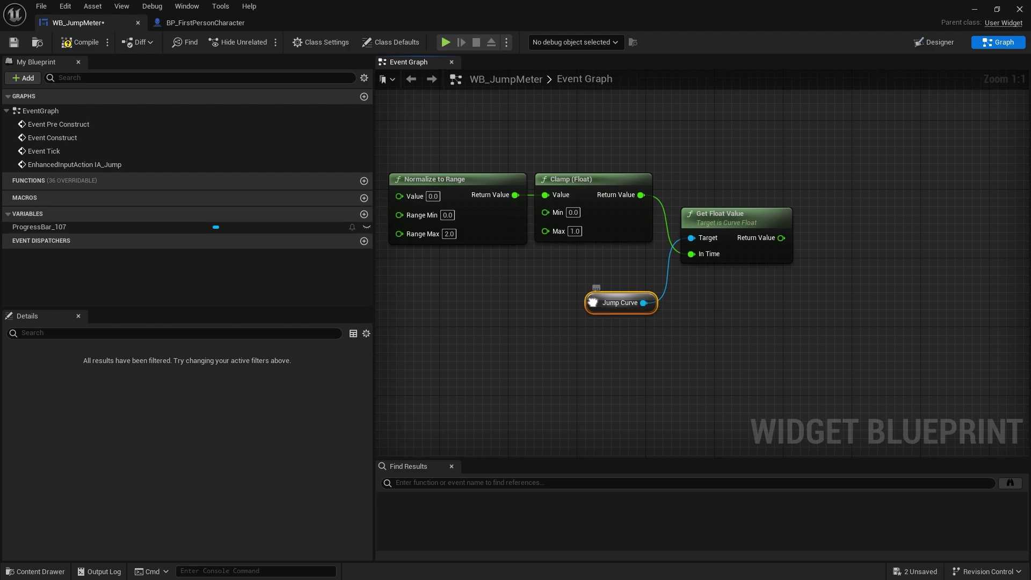
pyautogui.rightClick(592, 302)
pyautogui.click(640, 325)
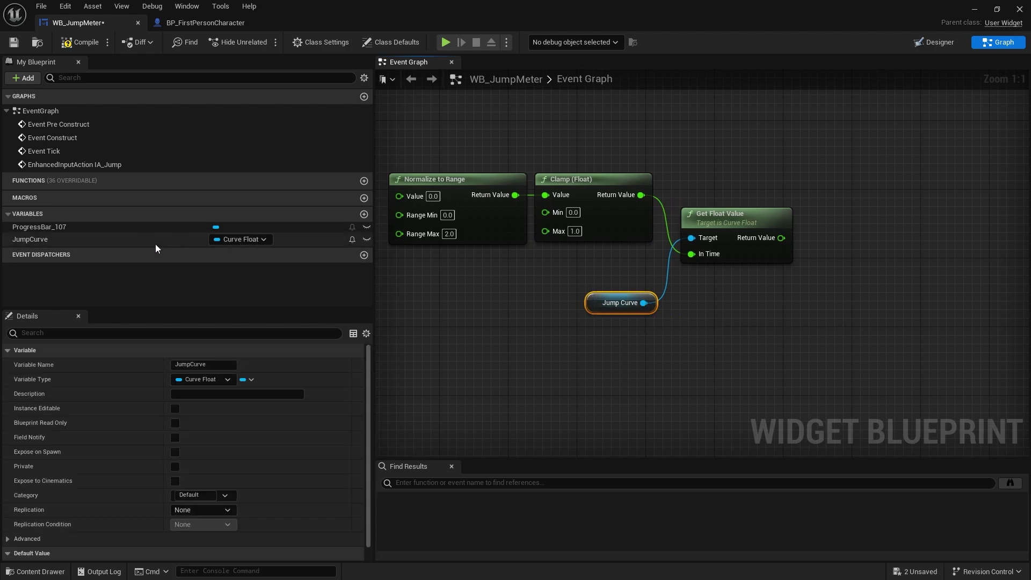
pyautogui.click(82, 44)
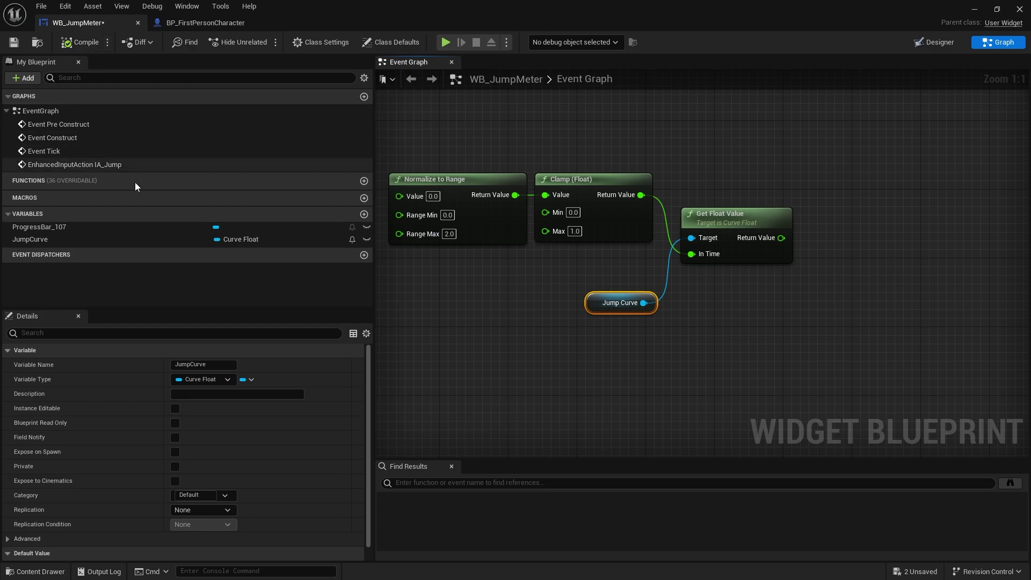
# Step: Set the JumpCurve variable's default value to CV_JumpVelocity
pyautogui.click(85, 239)
pyautogui.scroll(-2, 169, 427)
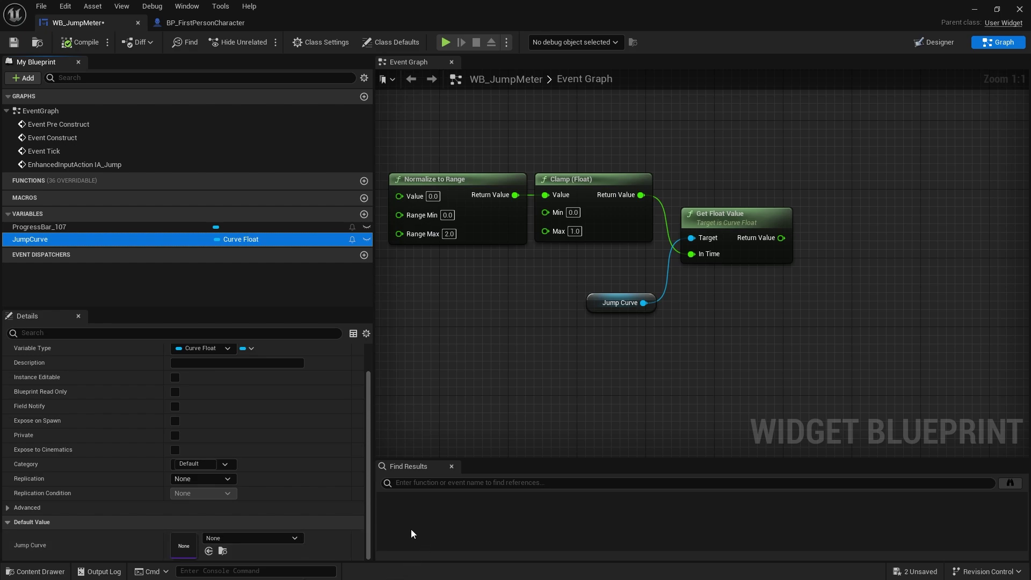
pyautogui.click(249, 537)
pyautogui.click(271, 486)
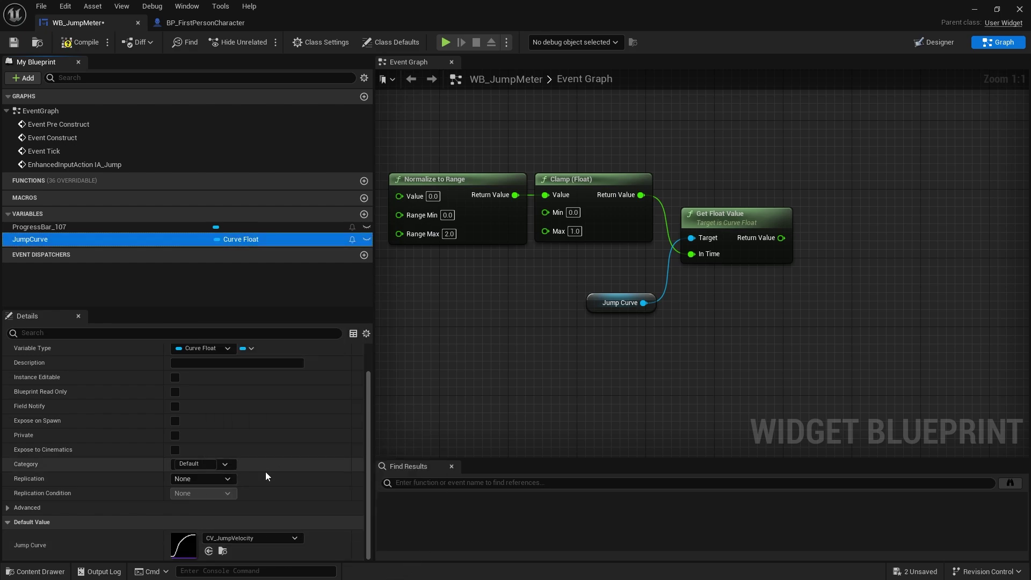
pyautogui.click(579, 275)
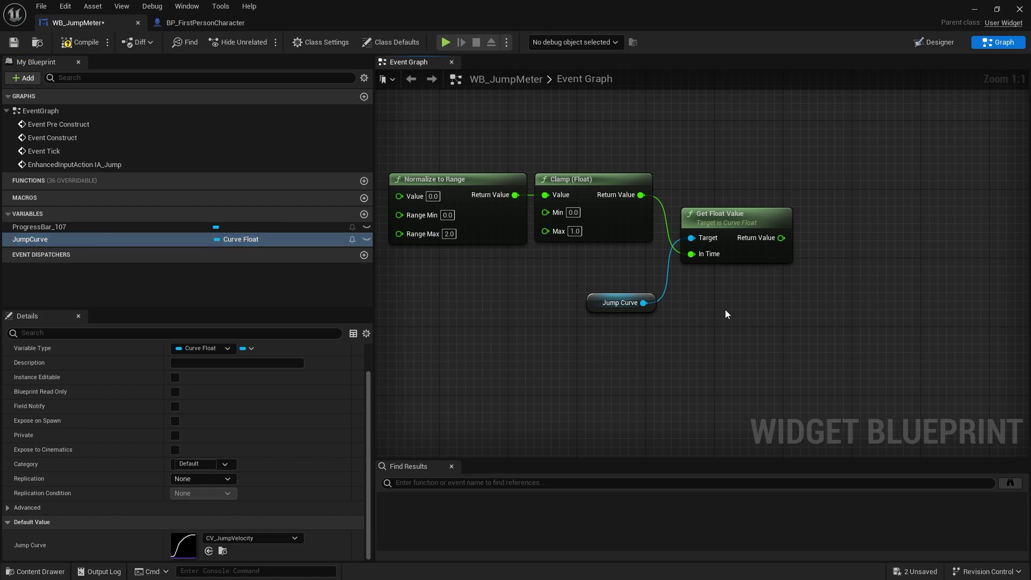
# Step: Move the IA_Jump event node above the Normalize to Range and Clamp nodes so they no longer overlap
pyautogui.moveTo(776, 241); pyautogui.dragTo(714, 250, button='right')
pyautogui.moveTo(741, 329); pyautogui.dragTo(424, 215)
pyautogui.moveTo(416, 268); pyautogui.dragTo(639, 262, button='right')
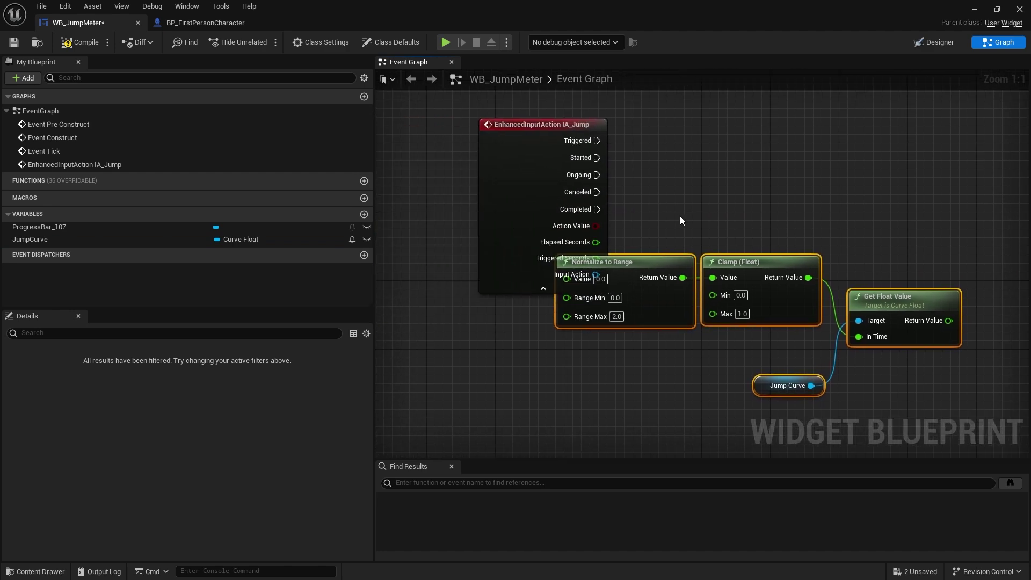
pyautogui.moveTo(552, 188); pyautogui.dragTo(758, 143)
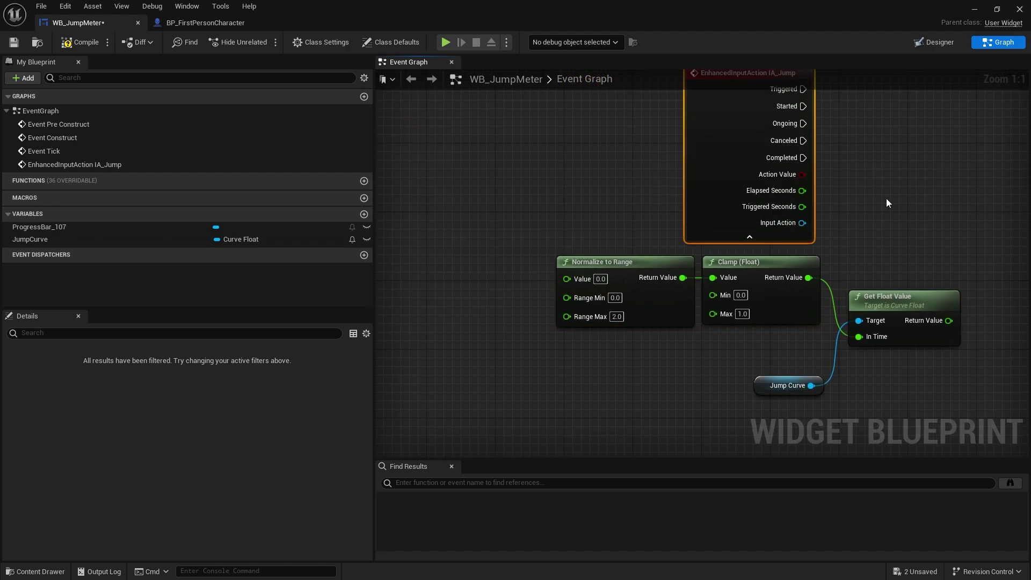
pyautogui.moveTo(886, 200); pyautogui.dragTo(700, 237, button='right')
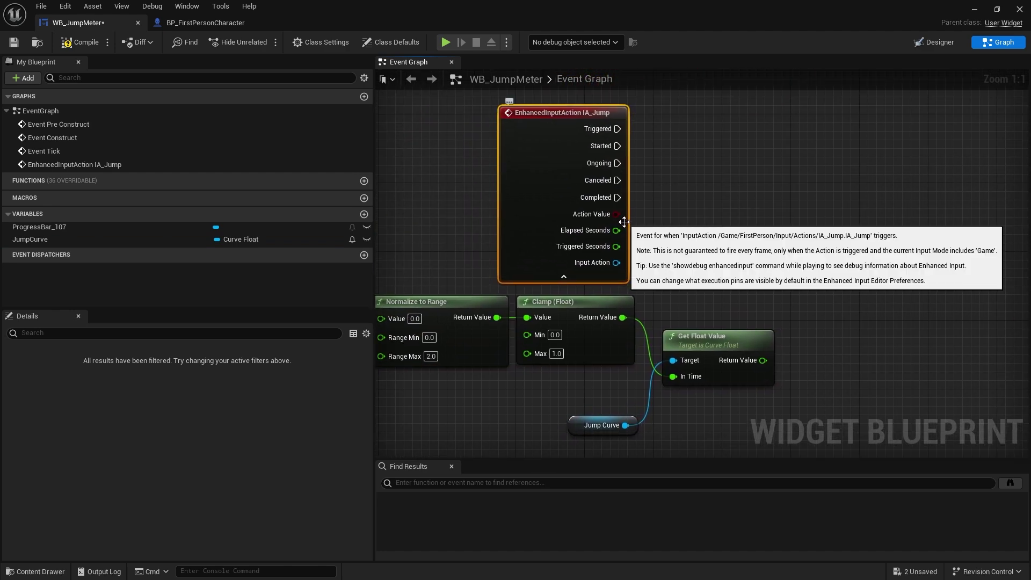
# Step: Add a getter for ProgressBar_107 beside the IA_Jump event and create a Set Percent function node from it
pyautogui.moveTo(92, 228); pyautogui.dragTo(691, 194)
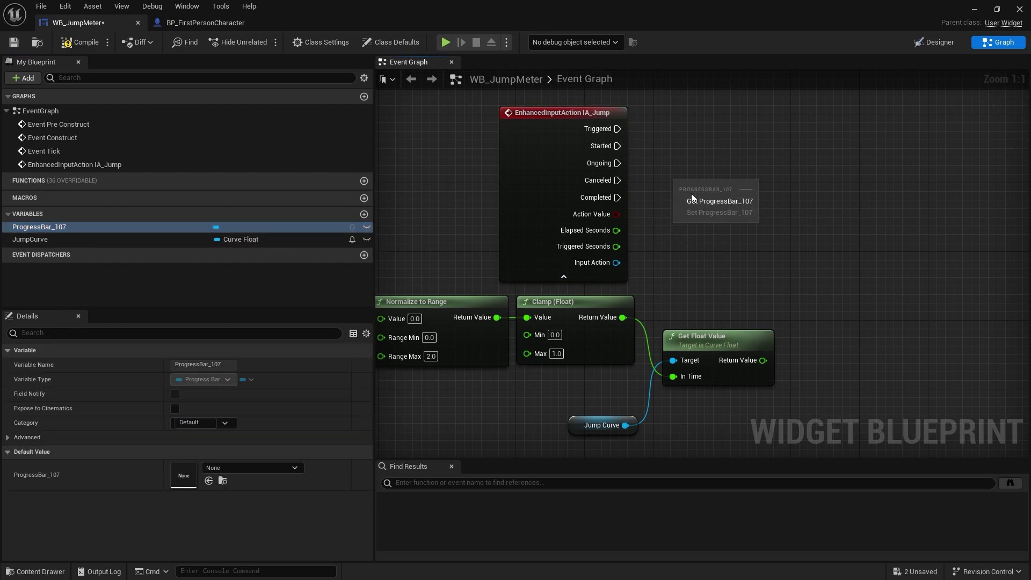
pyautogui.click(741, 193)
pyautogui.moveTo(726, 197); pyautogui.dragTo(574, 214, button='right')
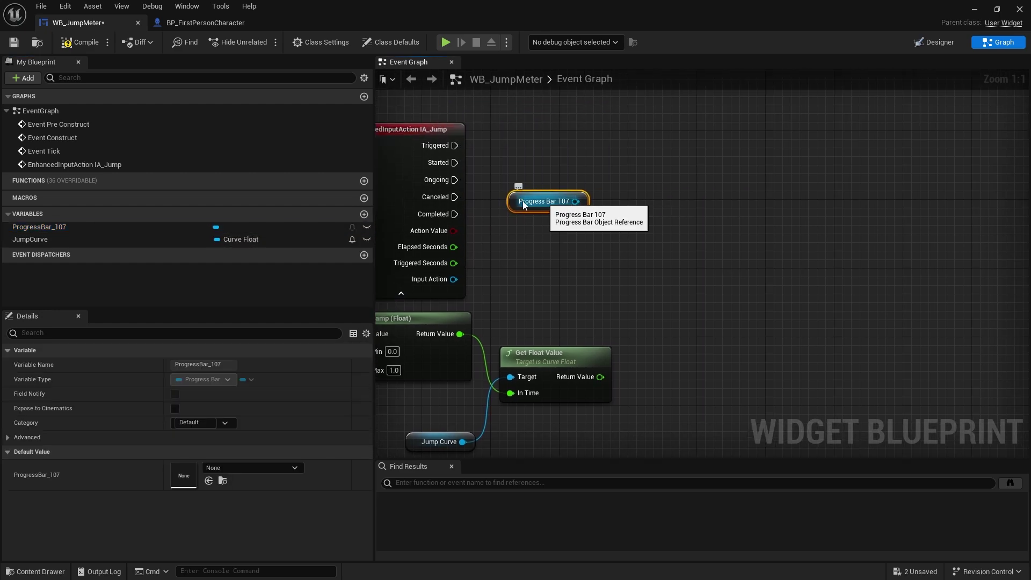
pyautogui.moveTo(574, 201); pyautogui.dragTo(668, 205)
pyautogui.write('set perce')
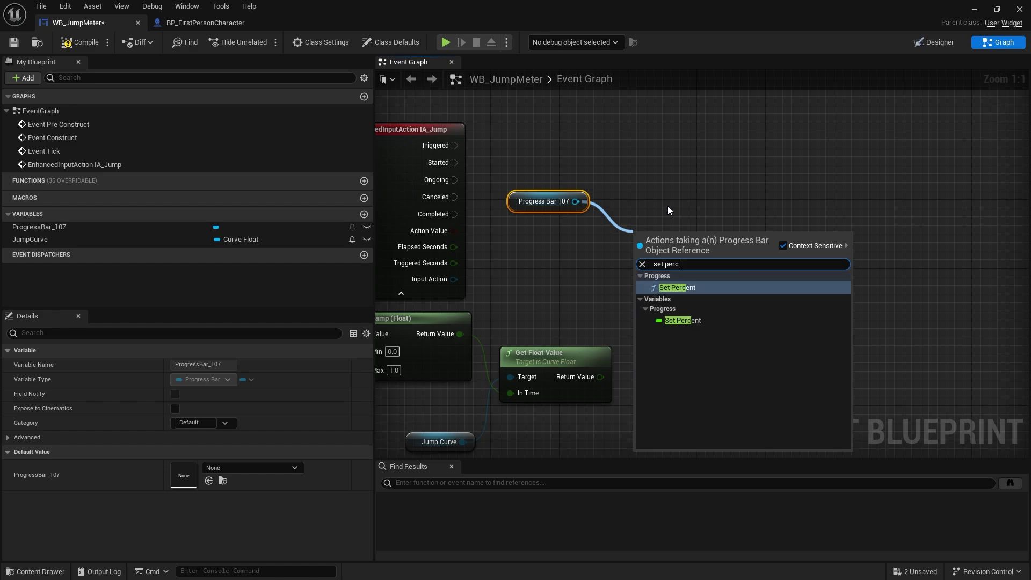
pyautogui.press('Return')
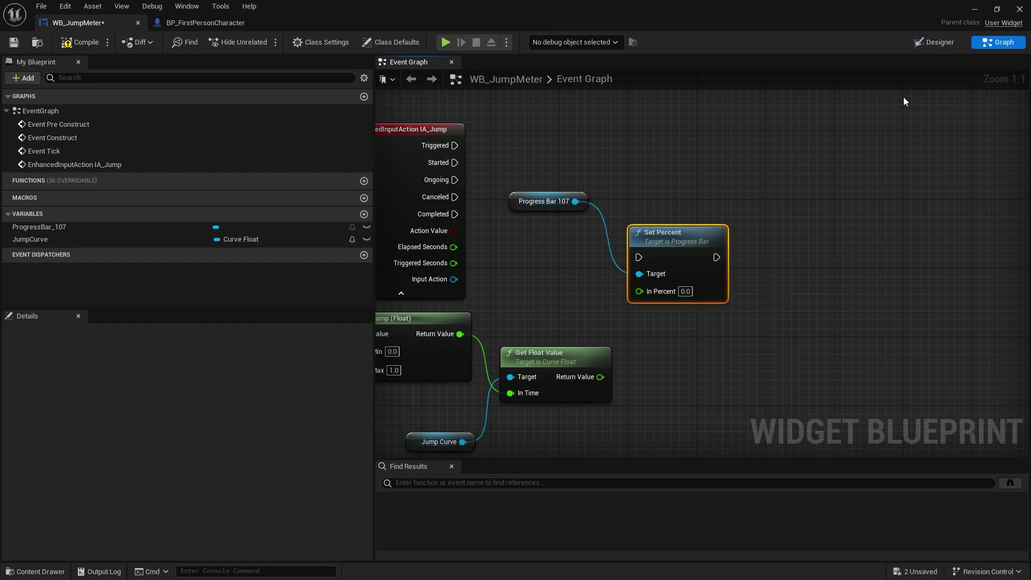
# Step: Feed the Get Float Value return value into Set Percent's In Percent input and line the node up with the event
pyautogui.click(938, 43)
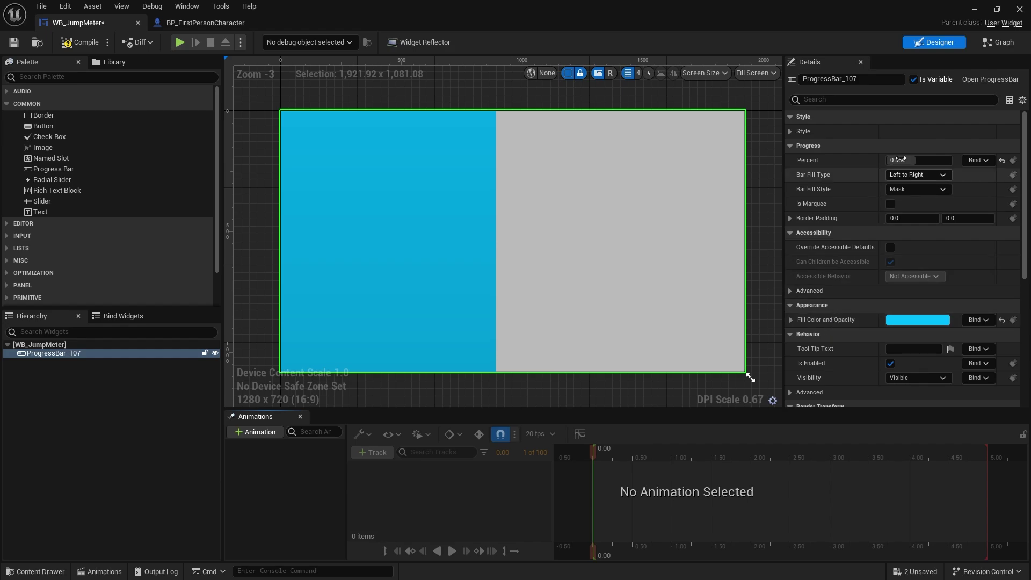
pyautogui.click(997, 43)
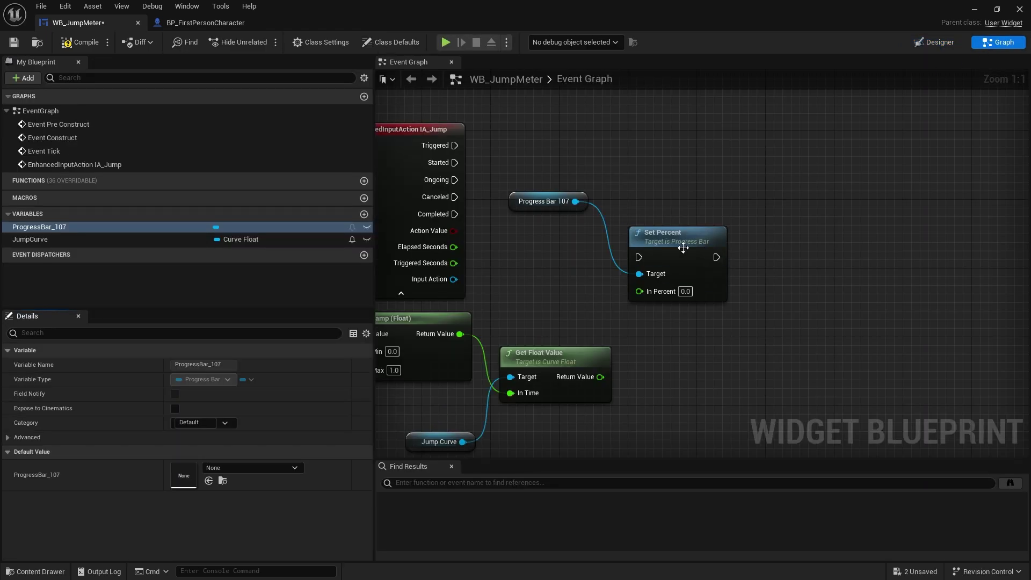
pyautogui.moveTo(682, 247); pyautogui.dragTo(708, 256)
pyautogui.moveTo(600, 376); pyautogui.dragTo(668, 299)
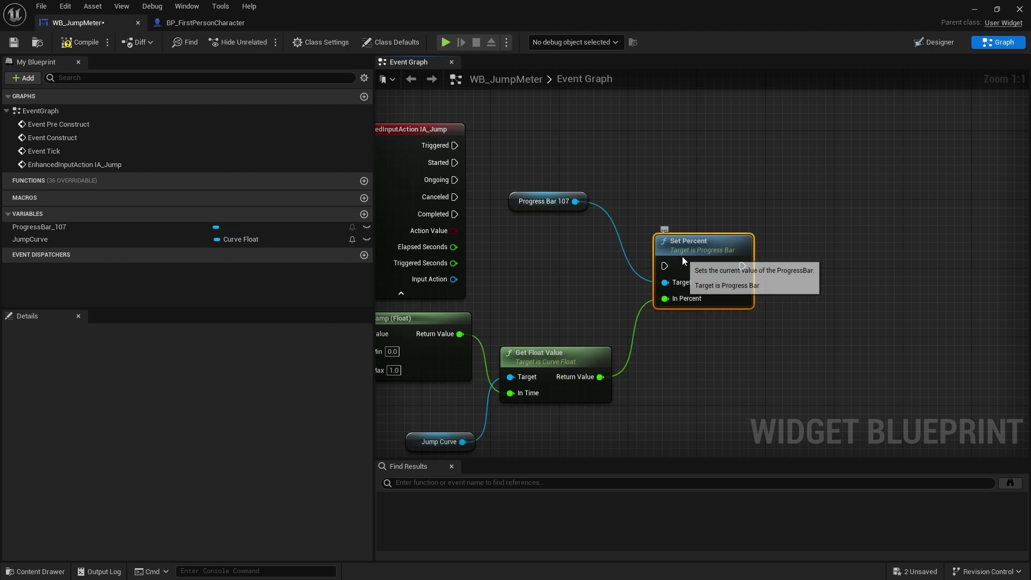
pyautogui.moveTo(683, 258); pyautogui.dragTo(700, 197)
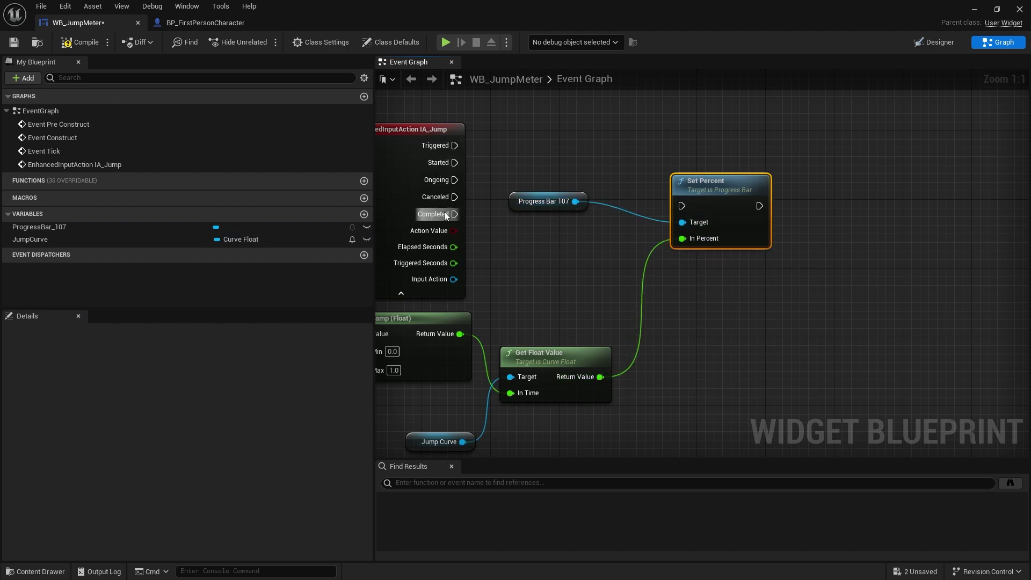
# Step: Move the Progress Bar getter below the execution line and wire the IA_Jump event's Ongoing output to Set Percent
pyautogui.click(537, 202)
pyautogui.moveTo(537, 202); pyautogui.dragTo(554, 271)
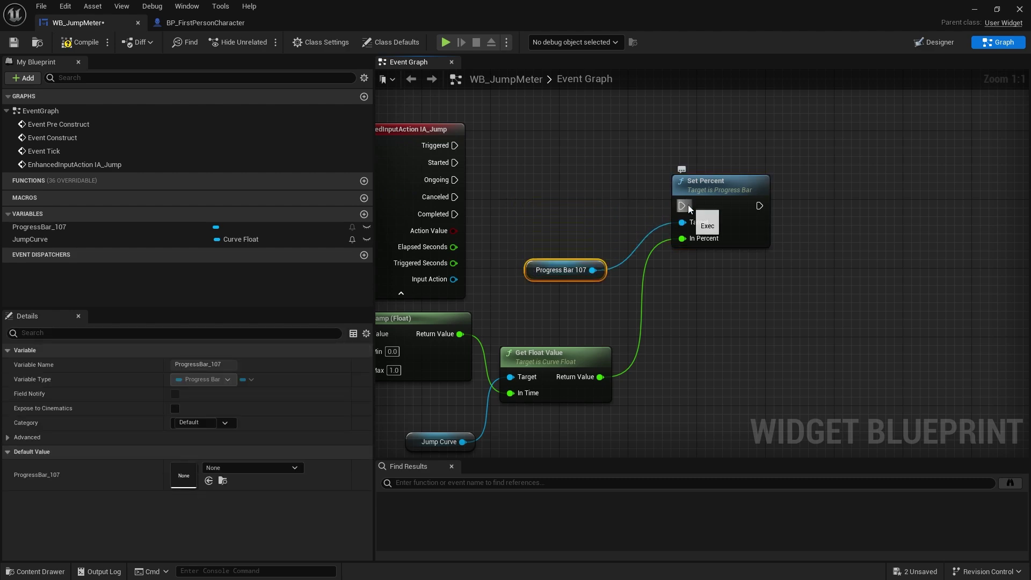
pyautogui.moveTo(688, 204); pyautogui.dragTo(706, 167)
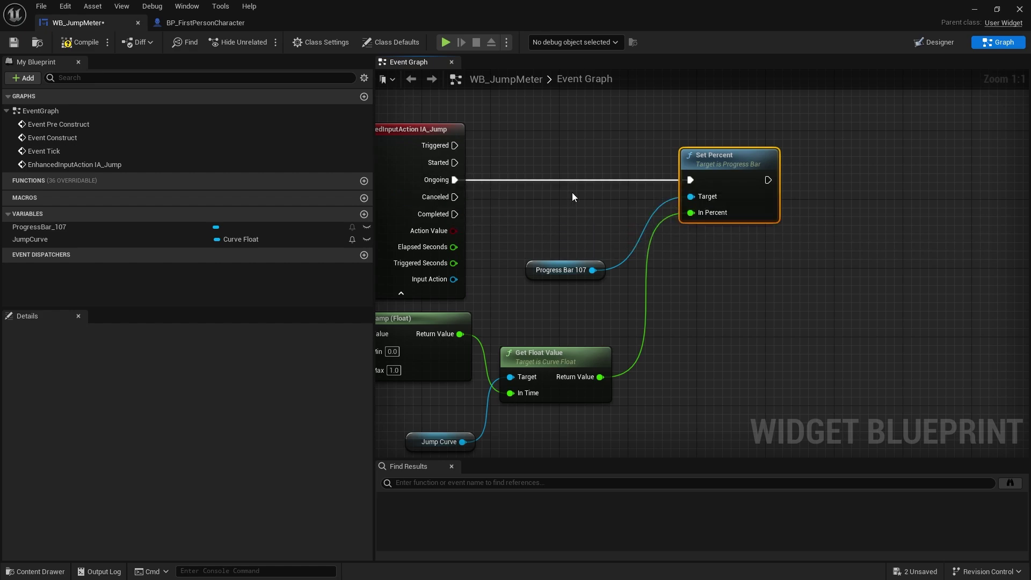
# Step: Compile and save WB_JumpMeter, and close the blueprint editor window
pyautogui.moveTo(524, 332); pyautogui.dragTo(671, 325, button='right')
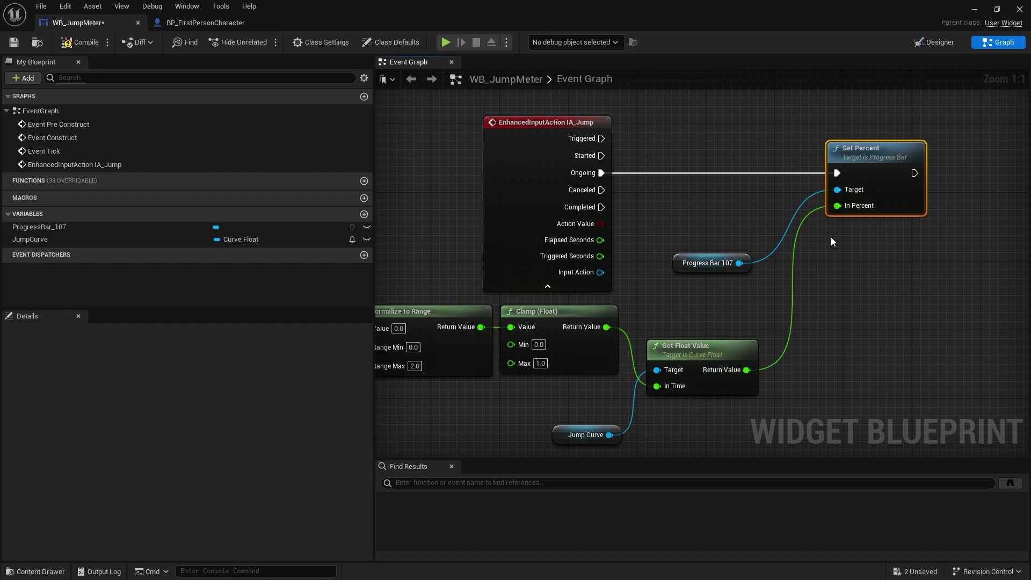
pyautogui.click(87, 44)
pyautogui.click(14, 43)
pyautogui.click(1018, 10)
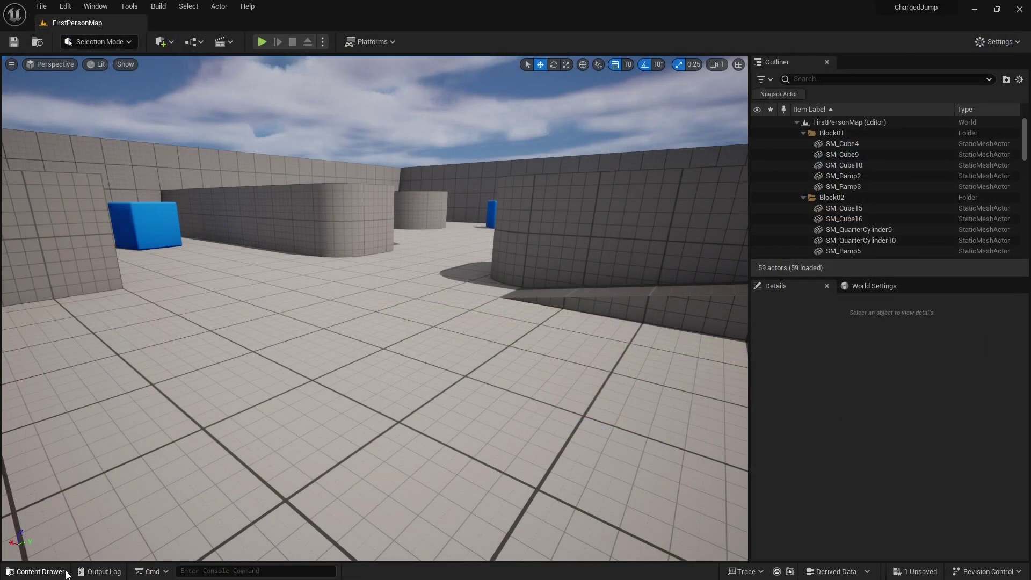
# Step: Open the WB_PlayerHUD widget blueprint from the Content folder
pyautogui.click(35, 570)
pyautogui.click(343, 398)
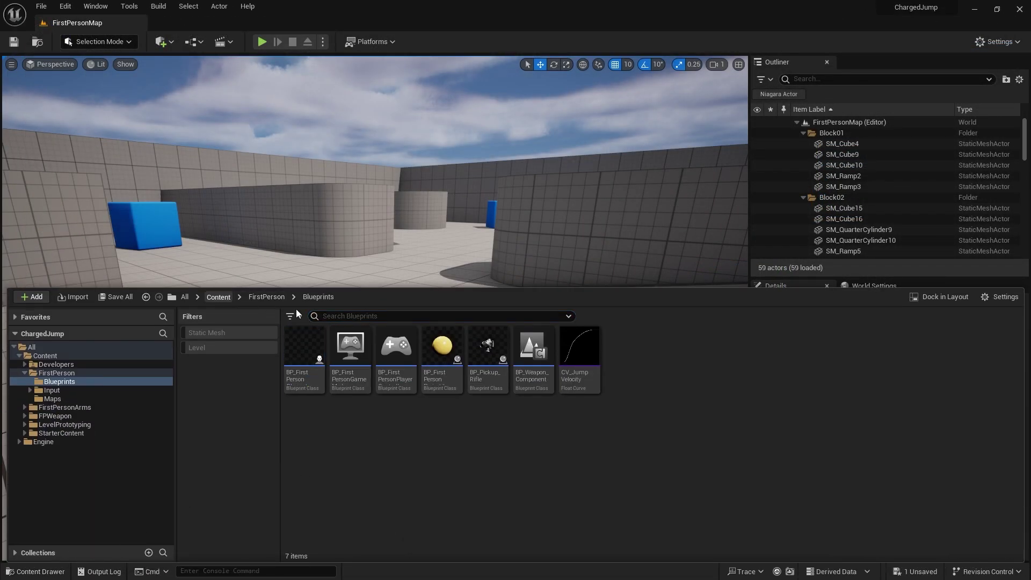
pyautogui.click(218, 296)
pyautogui.doubleClick(622, 338)
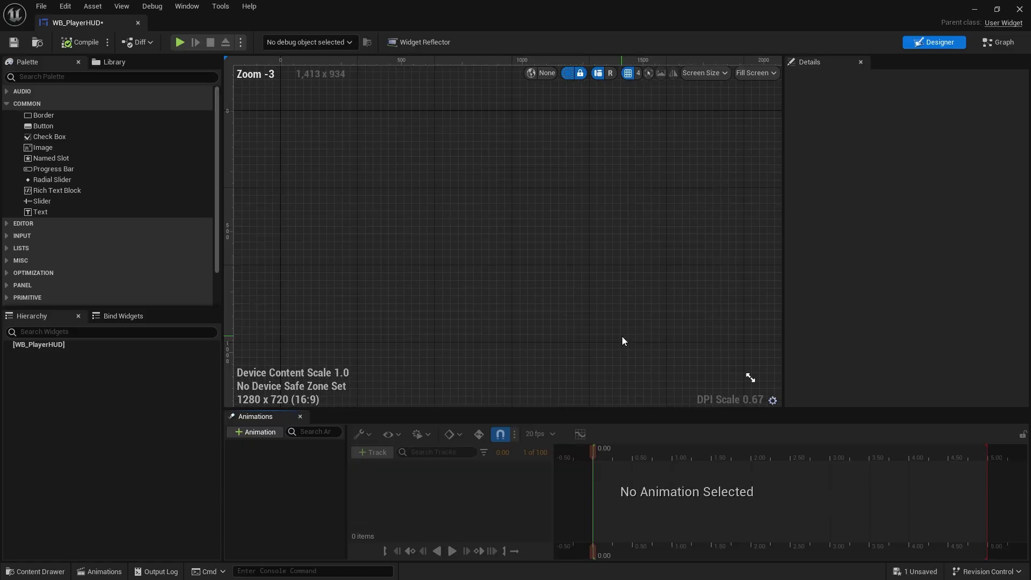
# Step: Add a Canvas Panel as the root widget of WB_PlayerHUD, select it and clear the palette search
pyautogui.click(105, 80)
pyautogui.write('c')
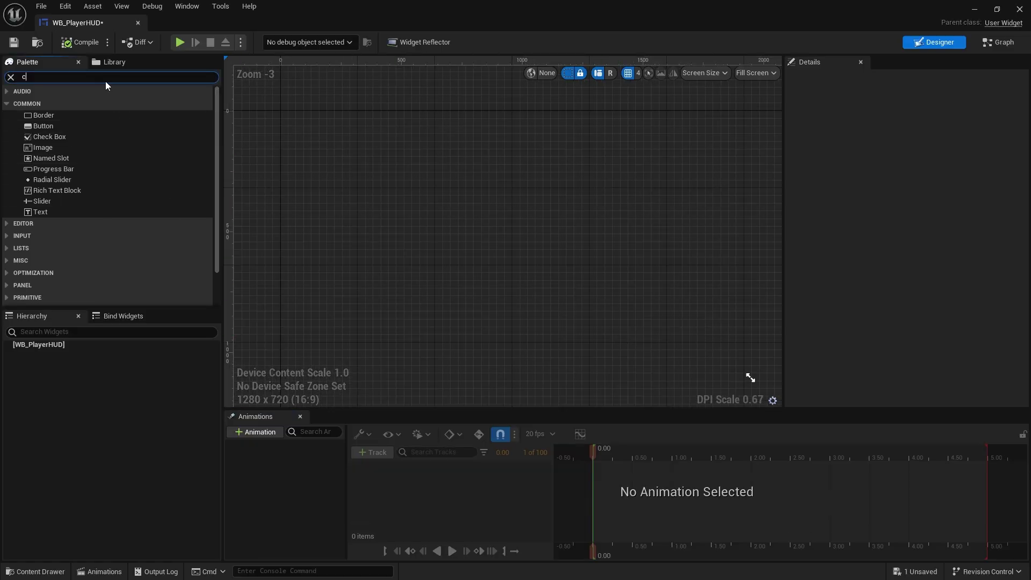
pyautogui.write('anvas')
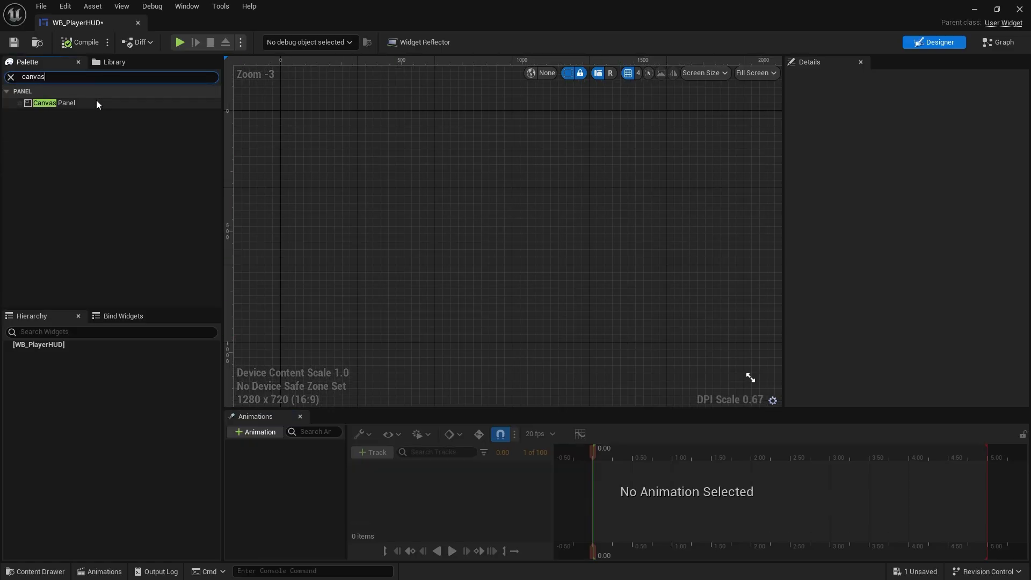
pyautogui.moveTo(97, 103); pyautogui.dragTo(56, 349)
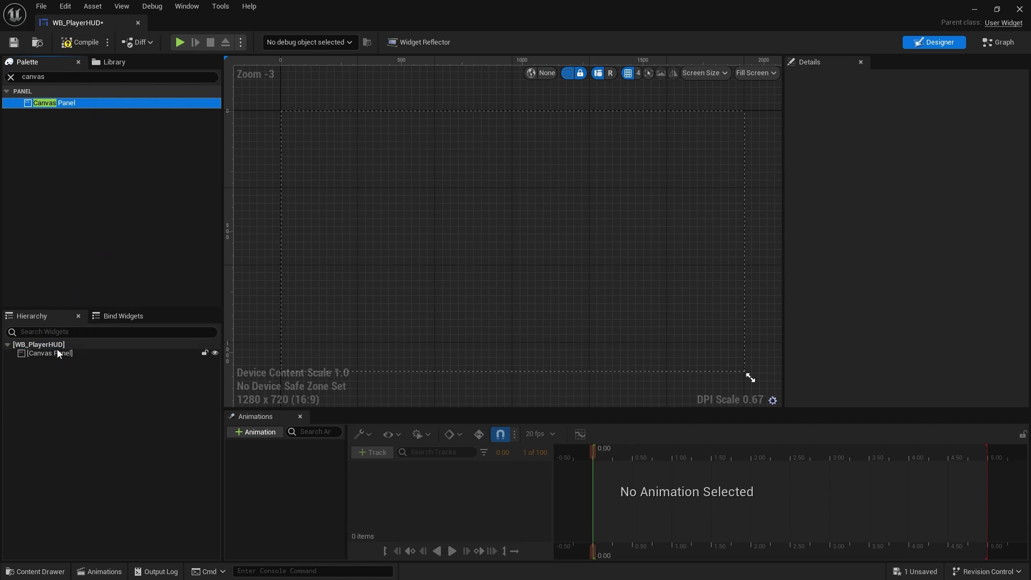
pyautogui.click(58, 353)
pyautogui.click(10, 77)
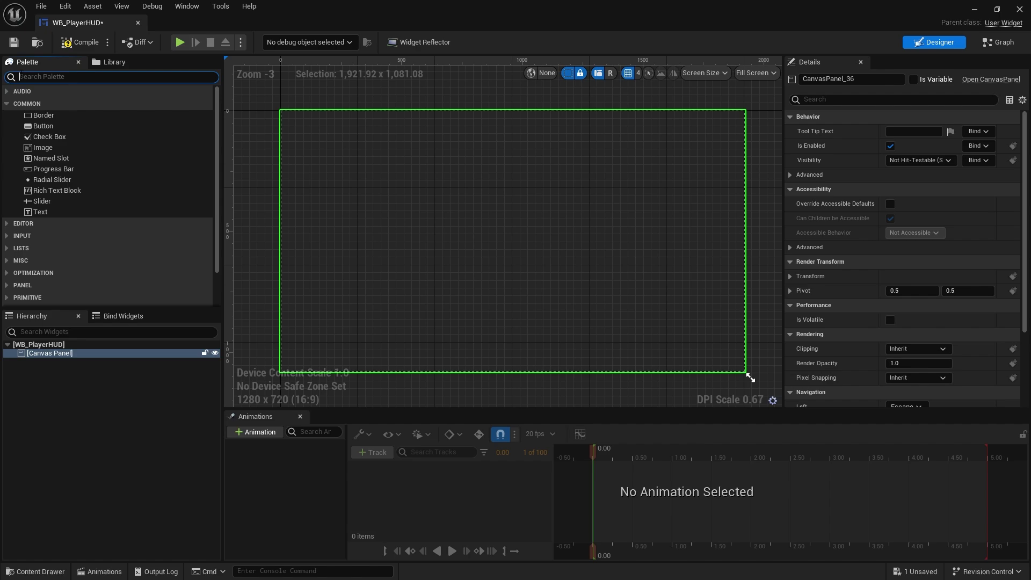
# Step: Add the WB Jump Meter widget to the Canvas Panel and enlarge it to about 427 by 59
pyautogui.write('jump')
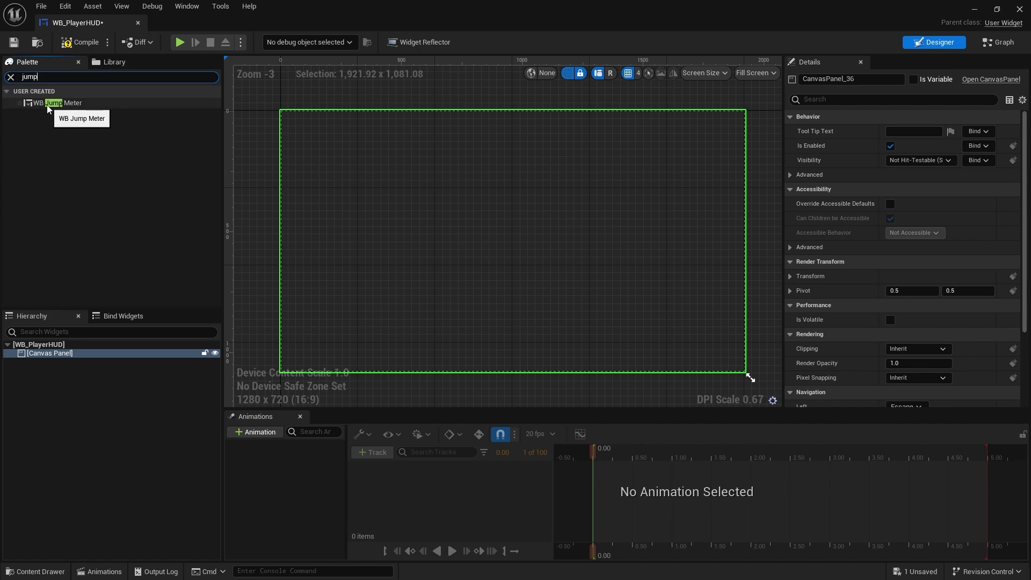
pyautogui.moveTo(56, 103); pyautogui.dragTo(63, 359)
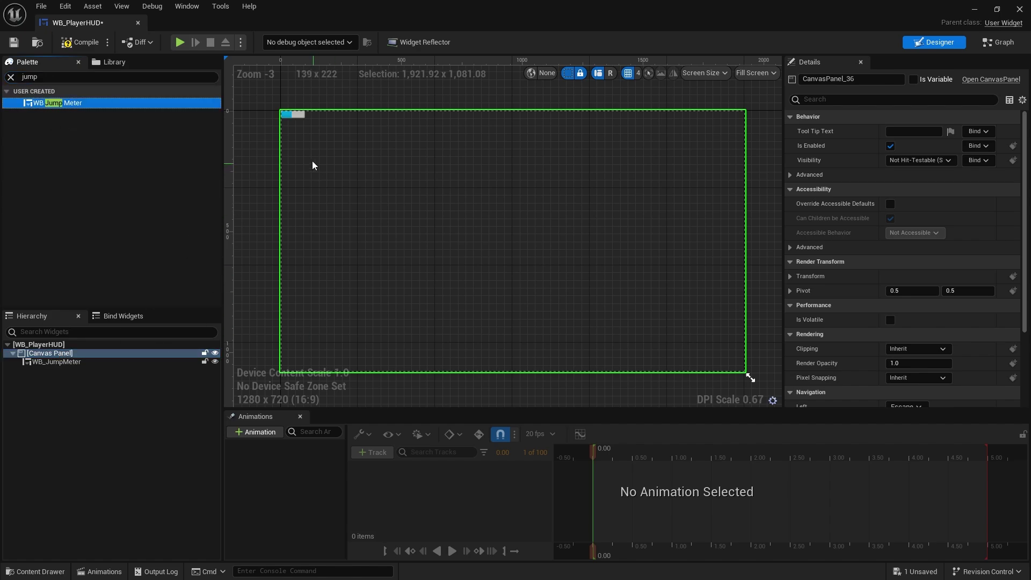
pyautogui.click(295, 115)
pyautogui.moveTo(307, 119); pyautogui.dragTo(368, 128)
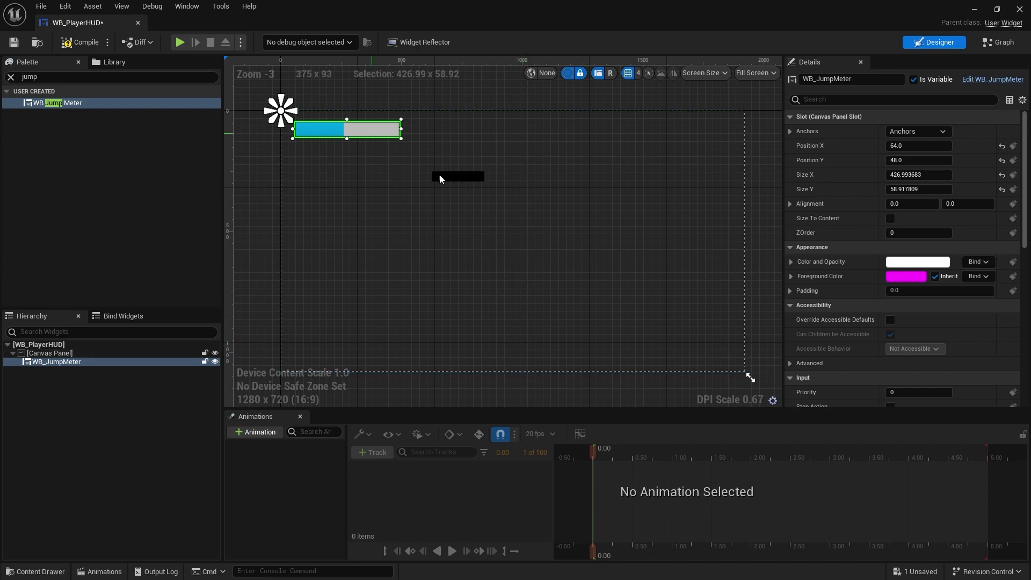
# Step: Move the jump meter near the canvas's lower centre and anchor it bottom-centre, updating its alignment and position to match
pyautogui.moveTo(372, 141); pyautogui.dragTo(515, 363)
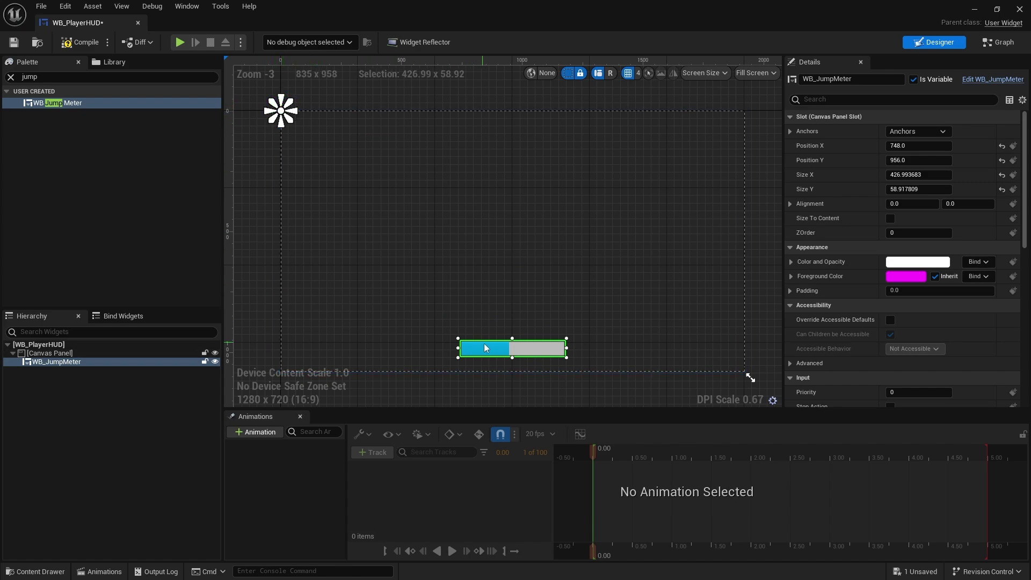
pyautogui.moveTo(527, 347)
pyautogui.mouseDown()
pyautogui.moveTo(456, 348)
pyautogui.moveTo(533, 351)
pyautogui.mouseUp()
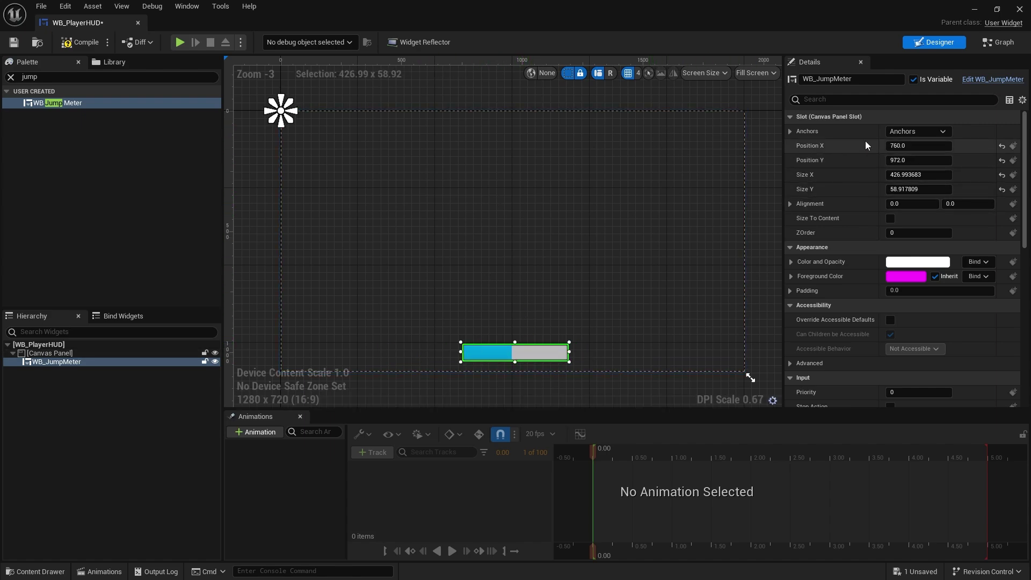
pyautogui.click(926, 131)
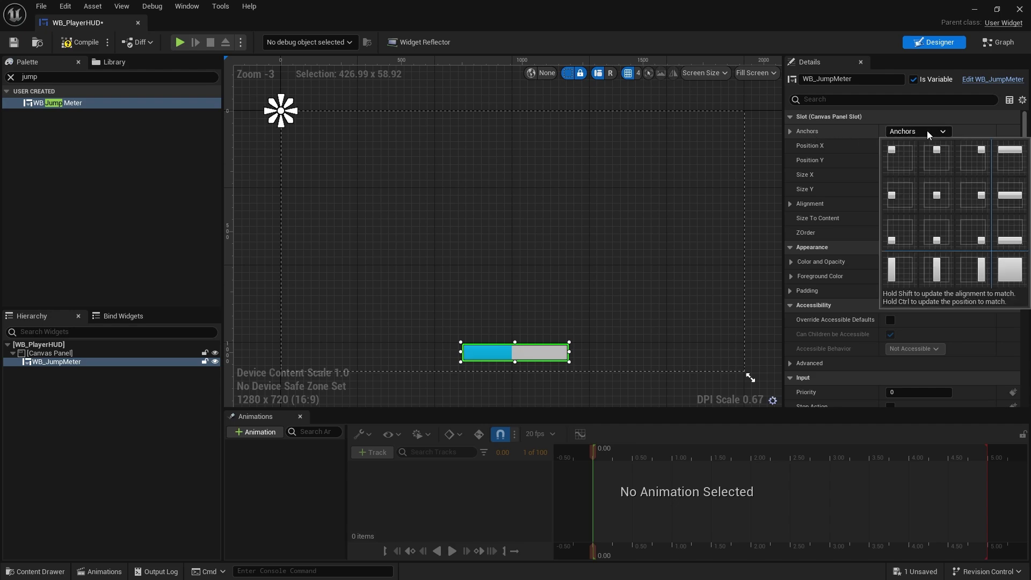
pyautogui.keyDown('ctrl'); pyautogui.keyDown('shift'); pyautogui.click(936, 239); pyautogui.keyUp('shift'); pyautogui.keyUp('ctrl')
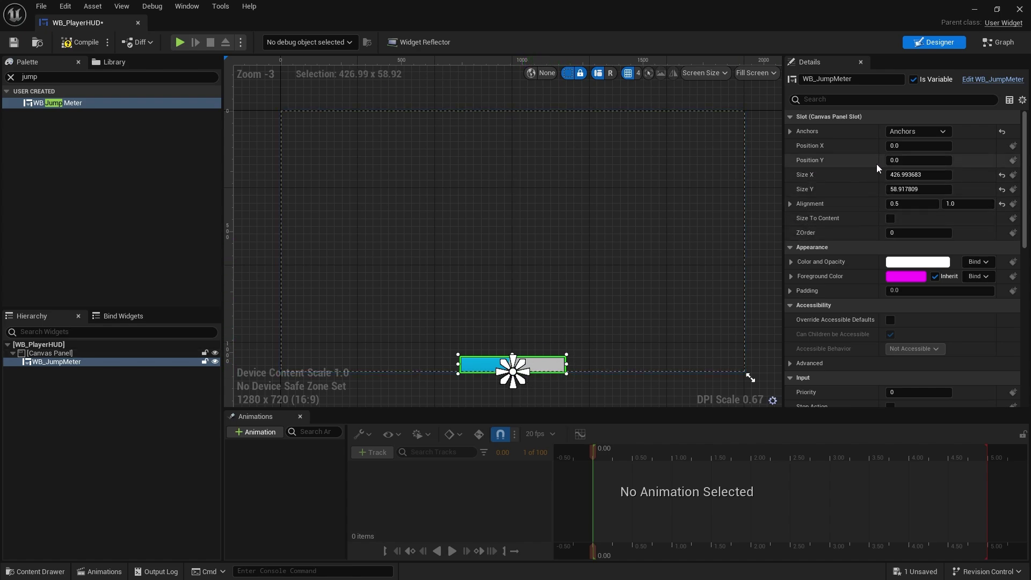
# Step: Set the jump meter's Position Y to -100, Size X to 450 and Size Y to 60
pyautogui.click(903, 162)
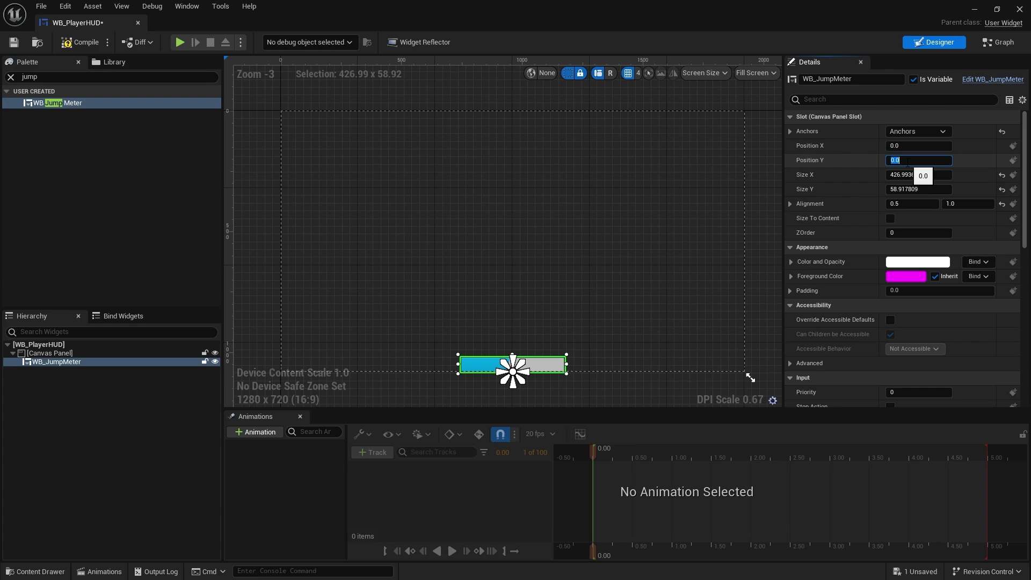
pyautogui.write('-100')
pyautogui.press('Return')
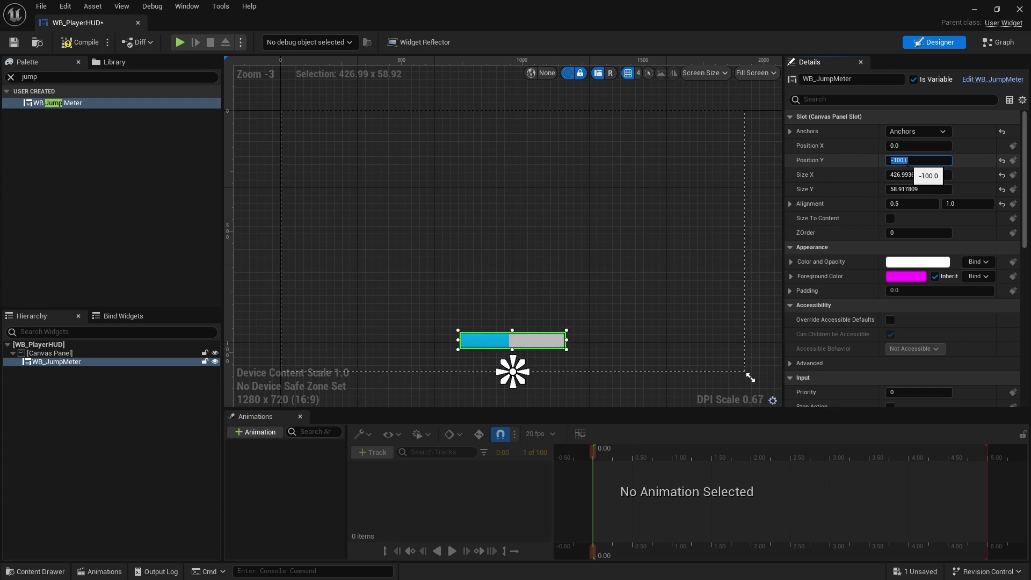
pyautogui.moveTo(700, 310); pyautogui.dragTo(694, 270, button='right')
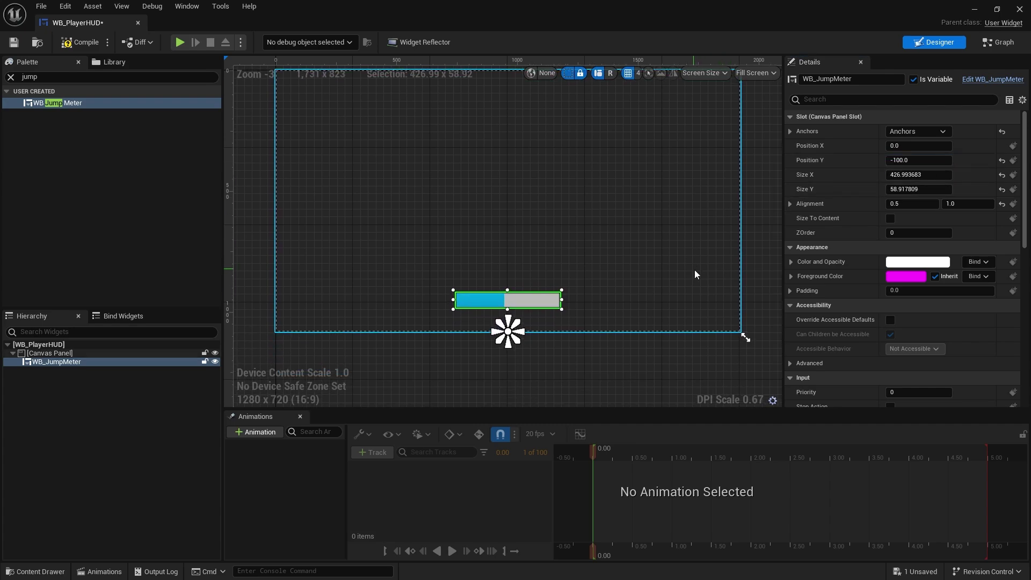
pyautogui.click(906, 175)
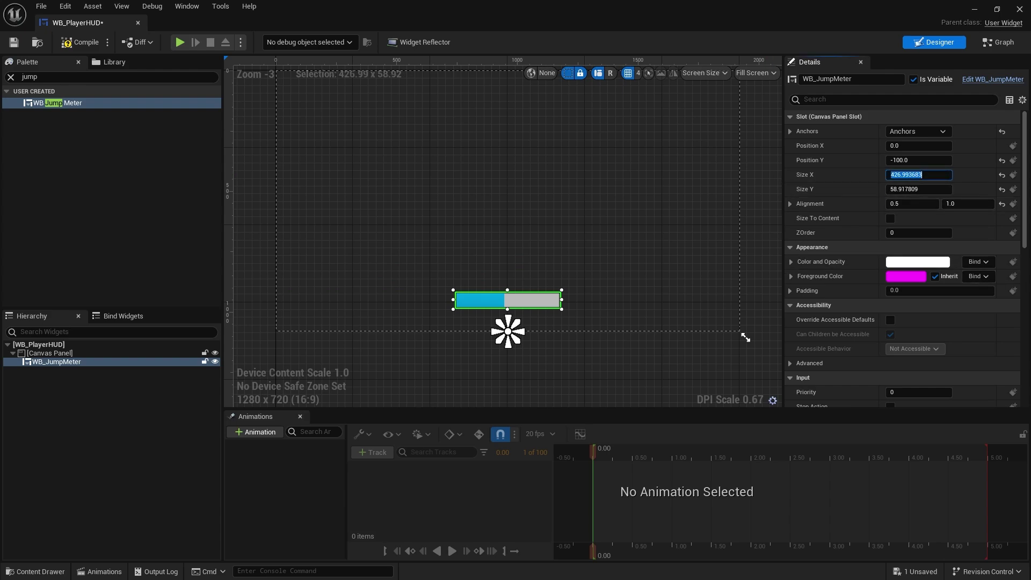
pyautogui.press('Tab')
pyautogui.write('6')
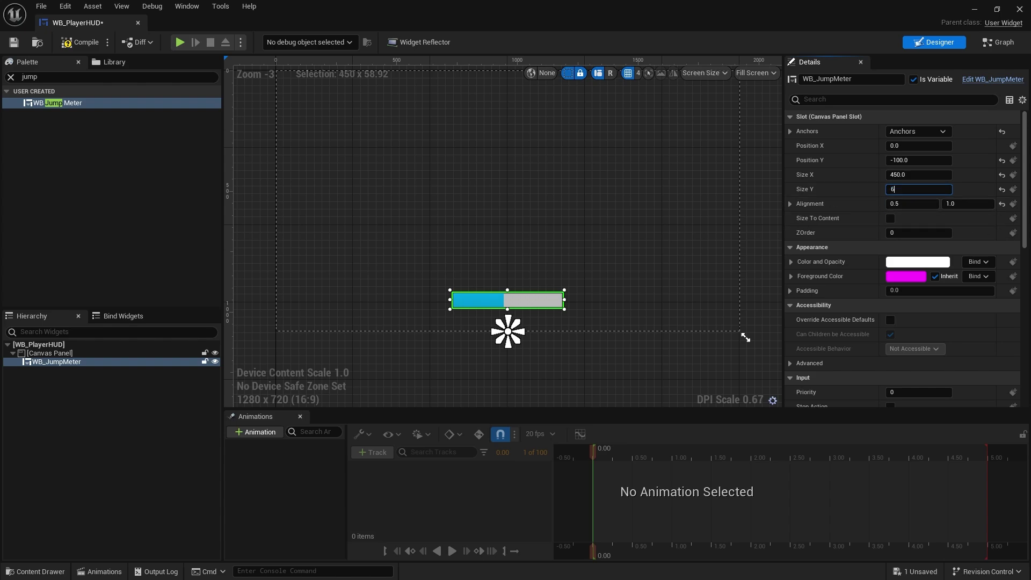
pyautogui.write('0')
pyautogui.press('Return')
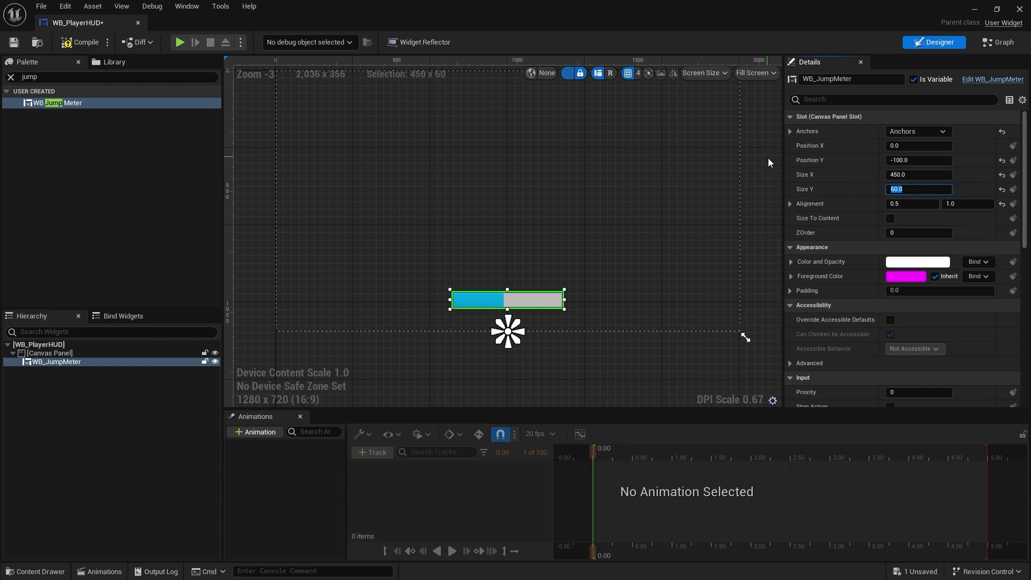
# Step: Compile and save WB_PlayerHUD, and close its editor window
pyautogui.click(769, 207)
pyautogui.click(79, 41)
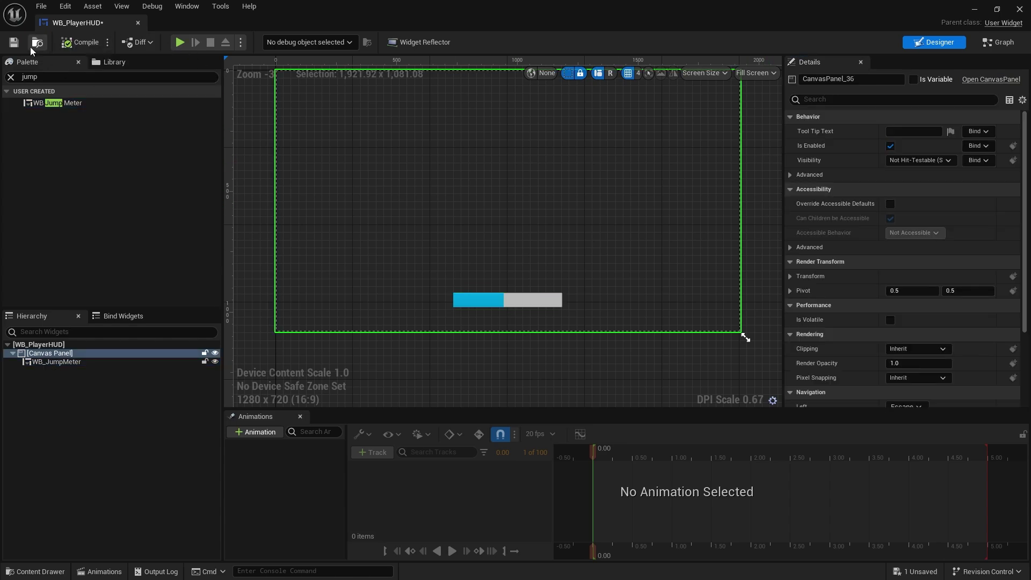
pyautogui.click(14, 41)
pyautogui.scroll(-2, 462, 175)
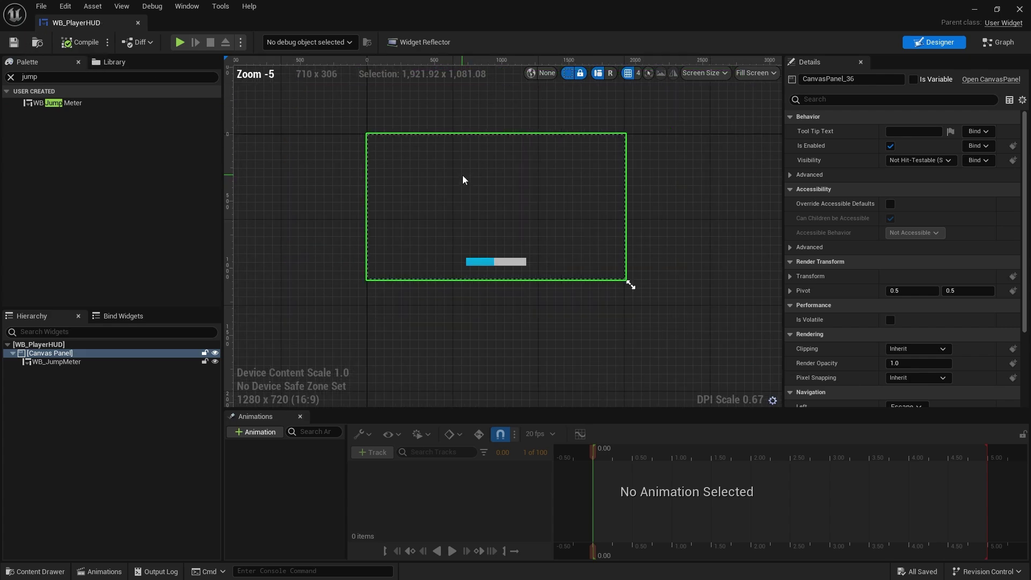
pyautogui.click(1019, 9)
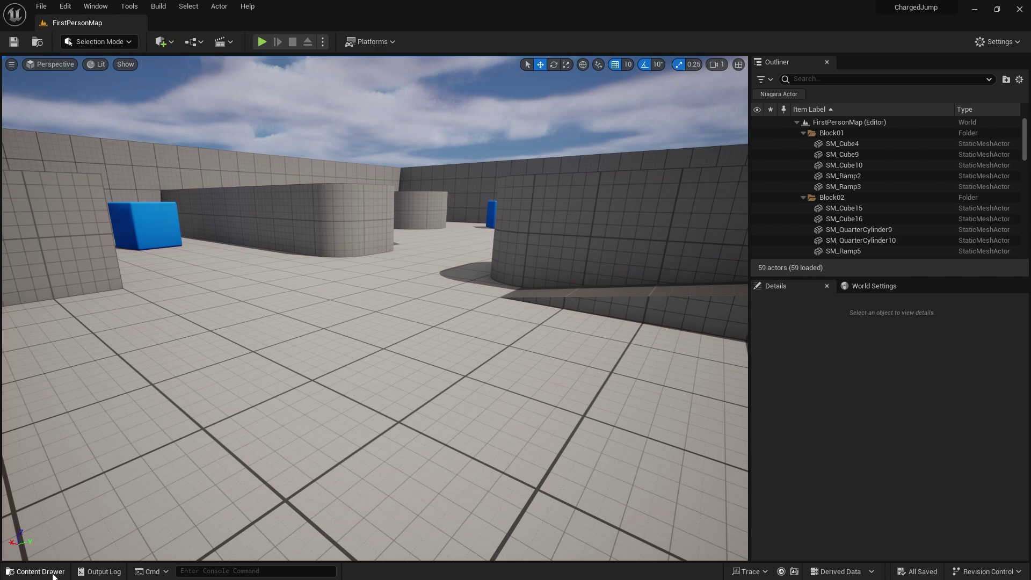
# Step: Open the BP_FirstPersonPlayerController blueprint from the FirstPerson/Blueprints folder
pyautogui.click(36, 571)
pyautogui.doubleClick(350, 347)
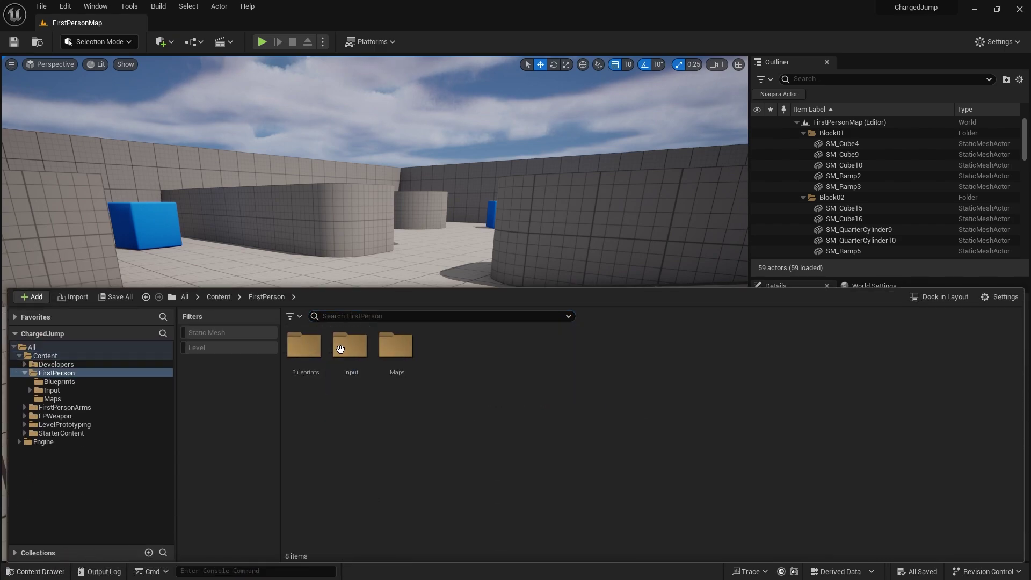
pyautogui.doubleClick(305, 349)
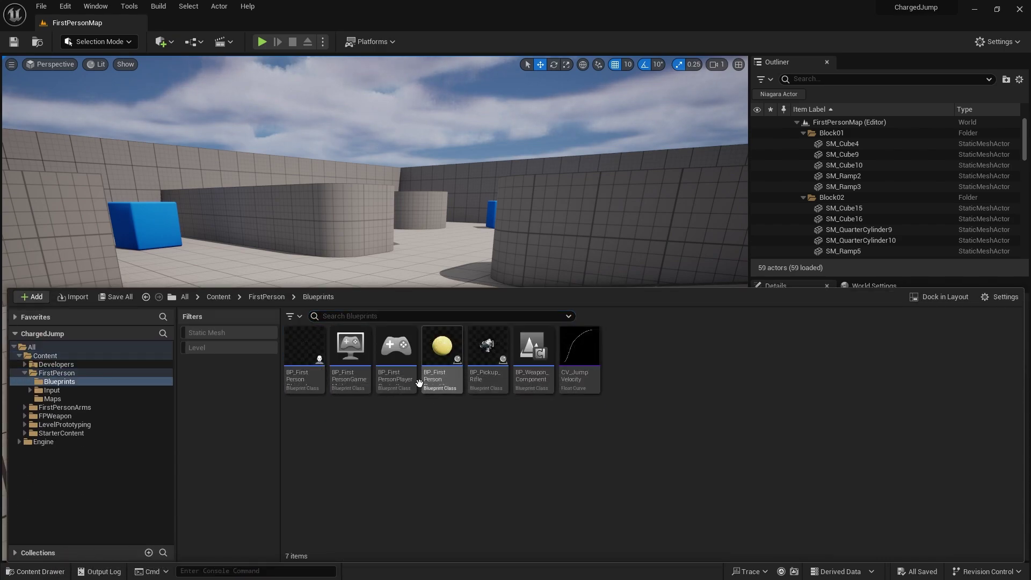
pyautogui.click(396, 352)
pyautogui.doubleClick(396, 355)
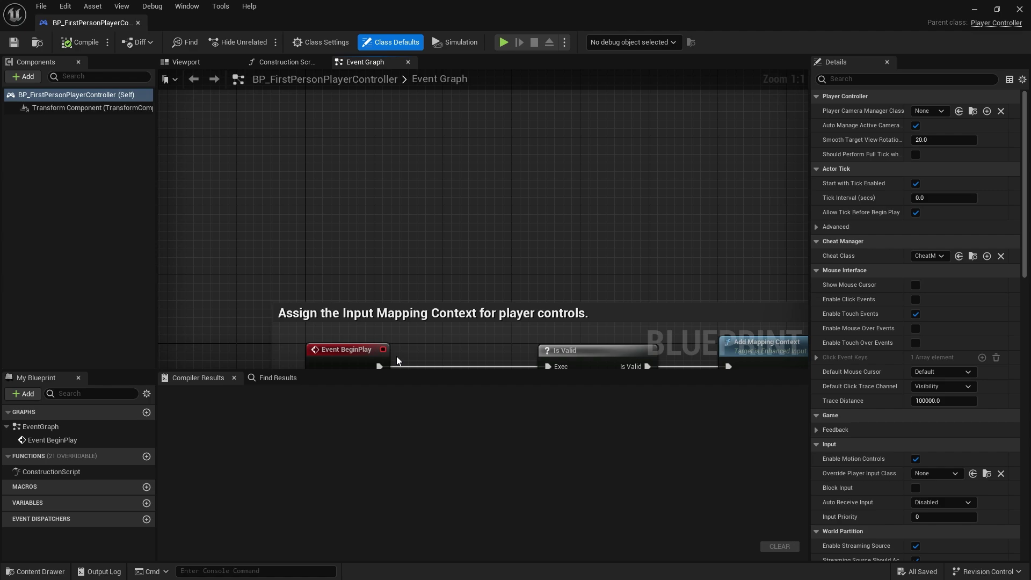
# Step: Add a Create Widget node after Add Mapping Context in the Event Graph and set its class to WB_PlayerHUD
pyautogui.moveTo(397, 359); pyautogui.dragTo(547, 134, button='right')
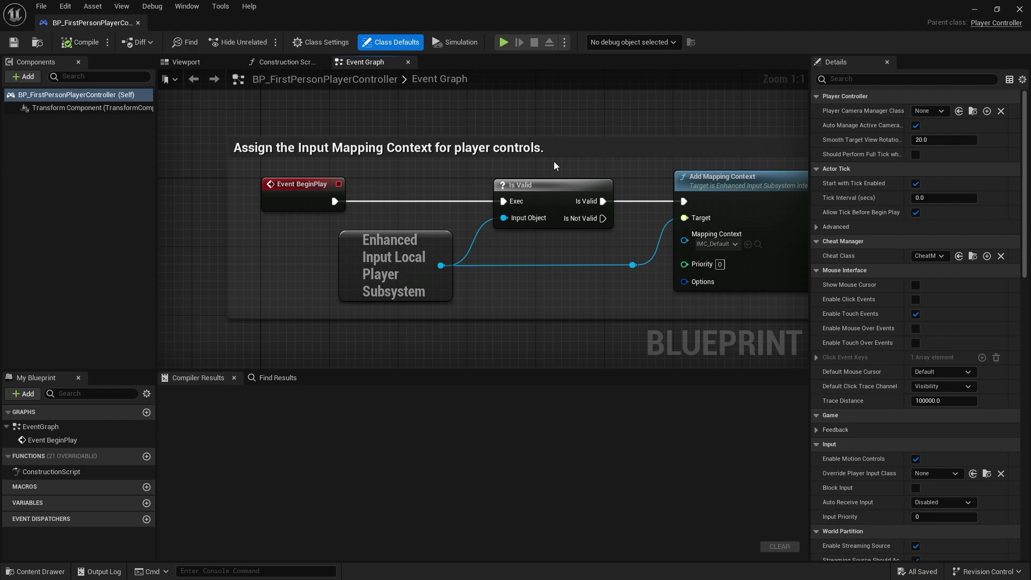
pyautogui.moveTo(601, 272); pyautogui.dragTo(520, 159, button='right')
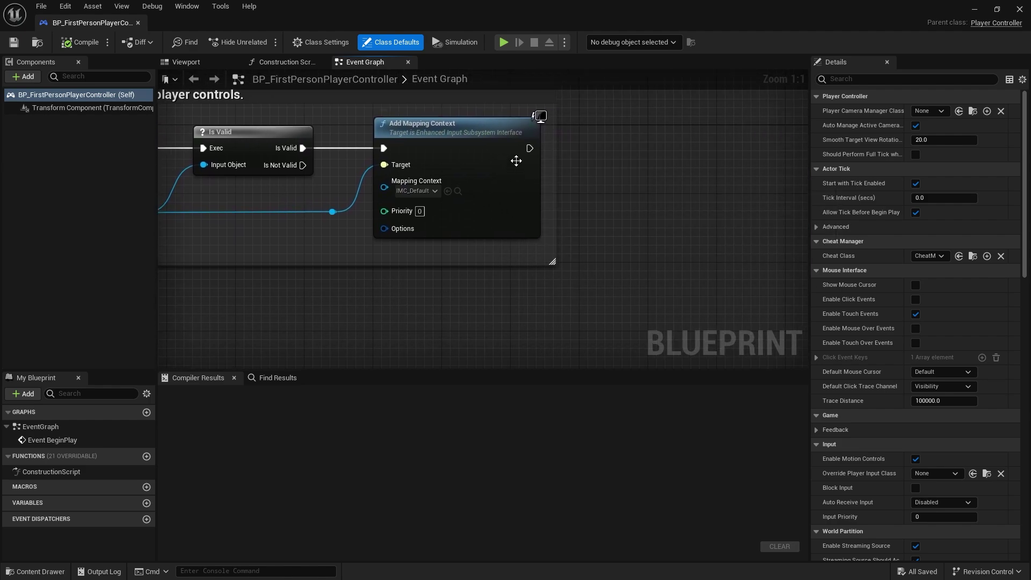
pyautogui.moveTo(528, 149); pyautogui.dragTo(611, 148)
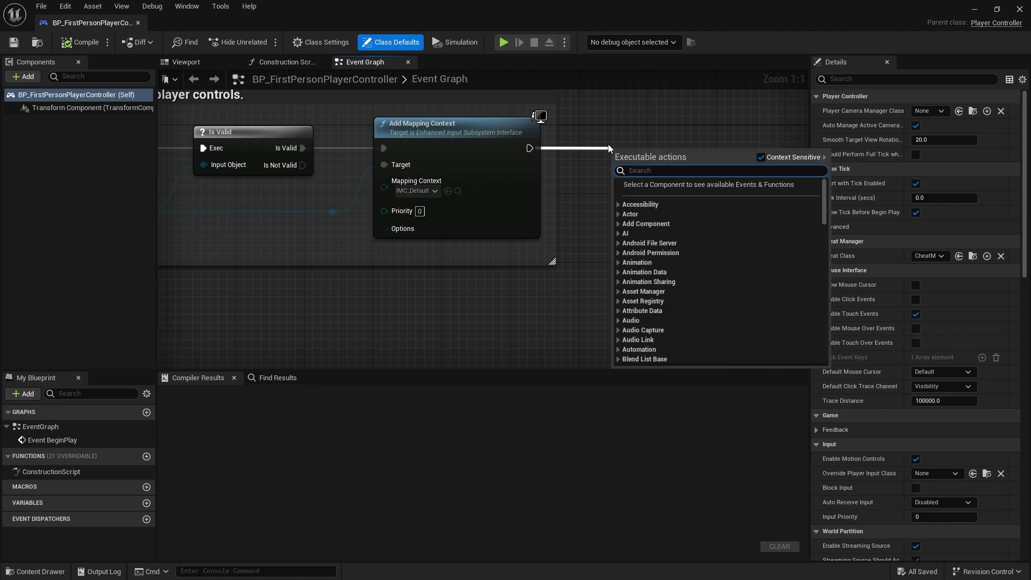
pyautogui.write('create widget')
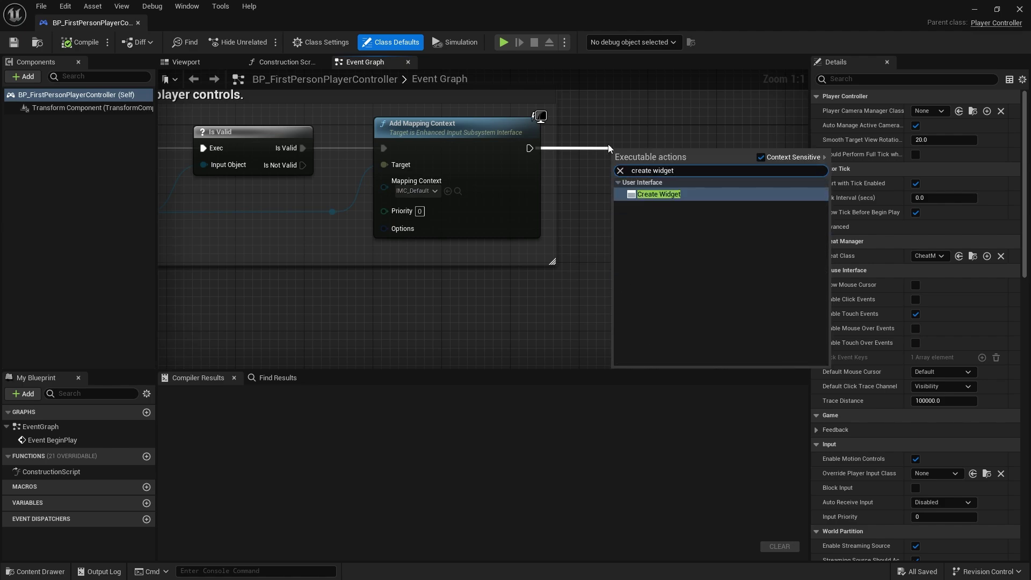
pyautogui.press('Return')
pyautogui.click(648, 191)
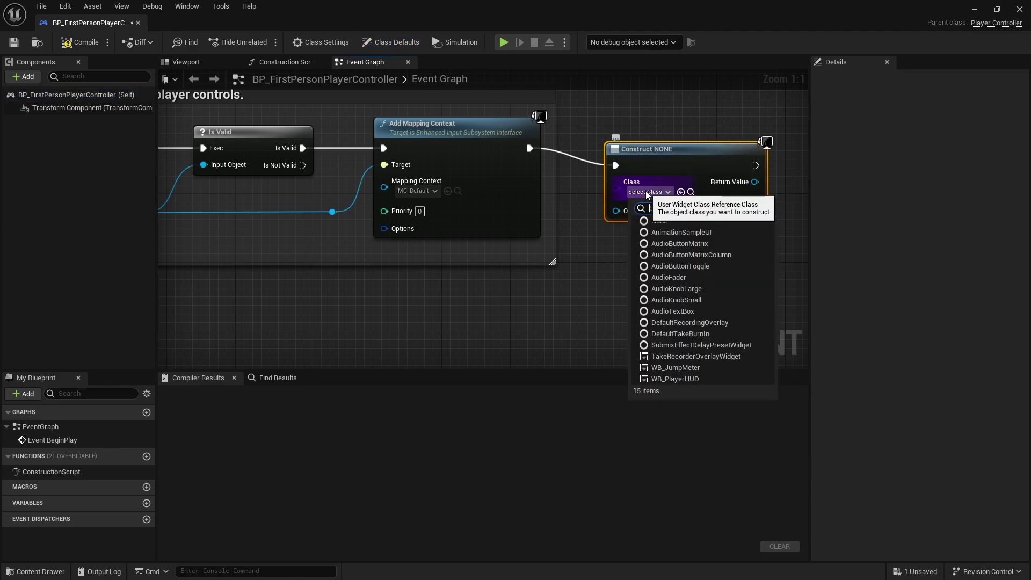
pyautogui.click(686, 378)
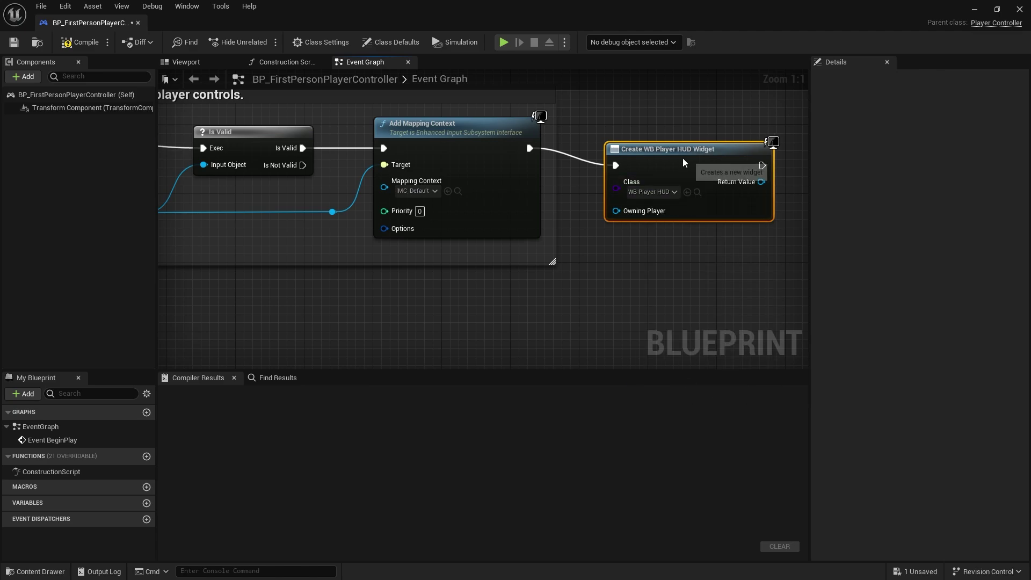
# Step: Promote the Create Widget node's Return Value to a variable named HUD and align its SET node with the execution line
pyautogui.moveTo(711, 222); pyautogui.dragTo(520, 209, button='right')
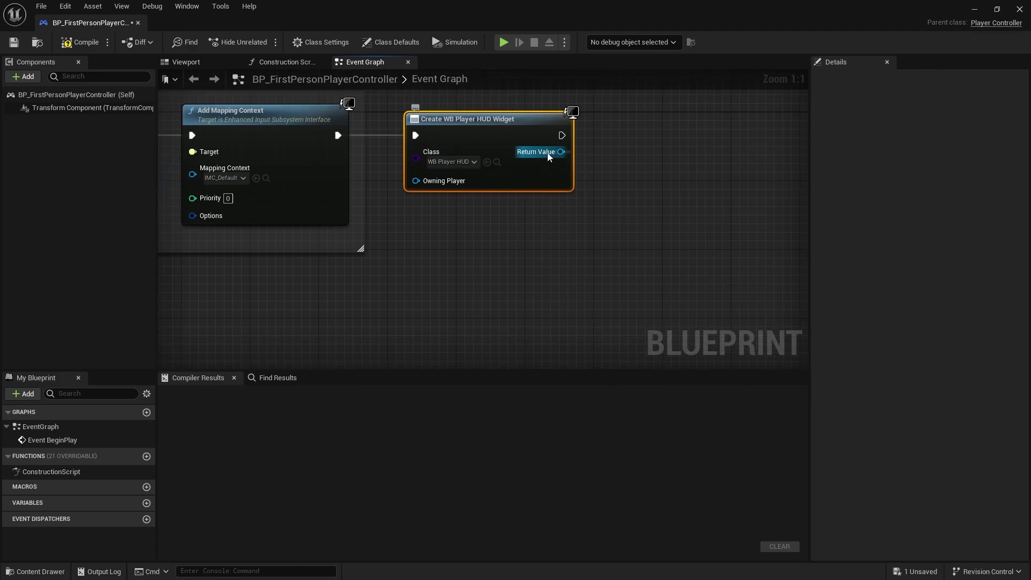
pyautogui.moveTo(561, 152); pyautogui.dragTo(613, 140)
pyautogui.click(646, 210)
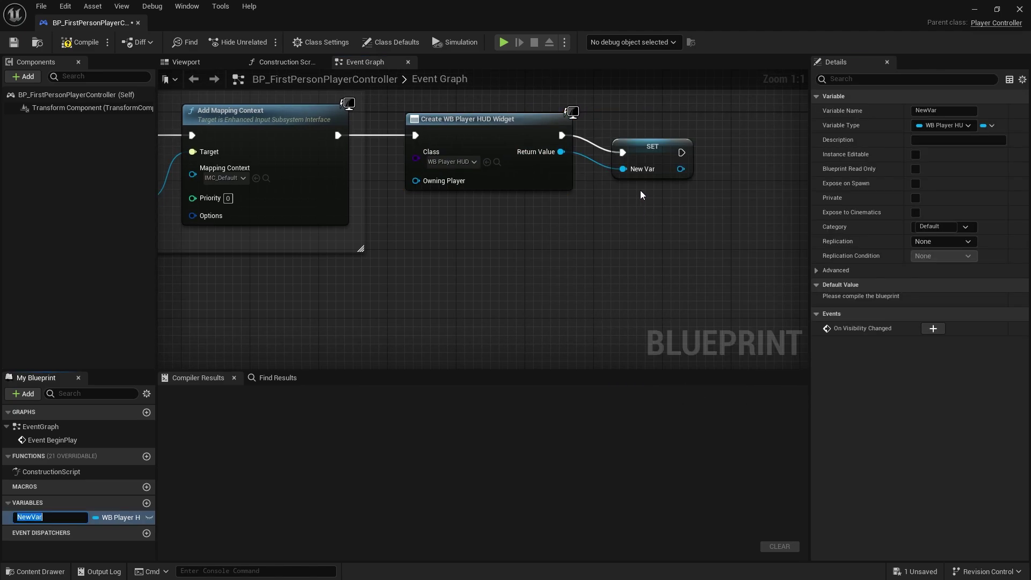
pyautogui.write('HUD')
pyautogui.press('Return')
pyautogui.click(639, 153)
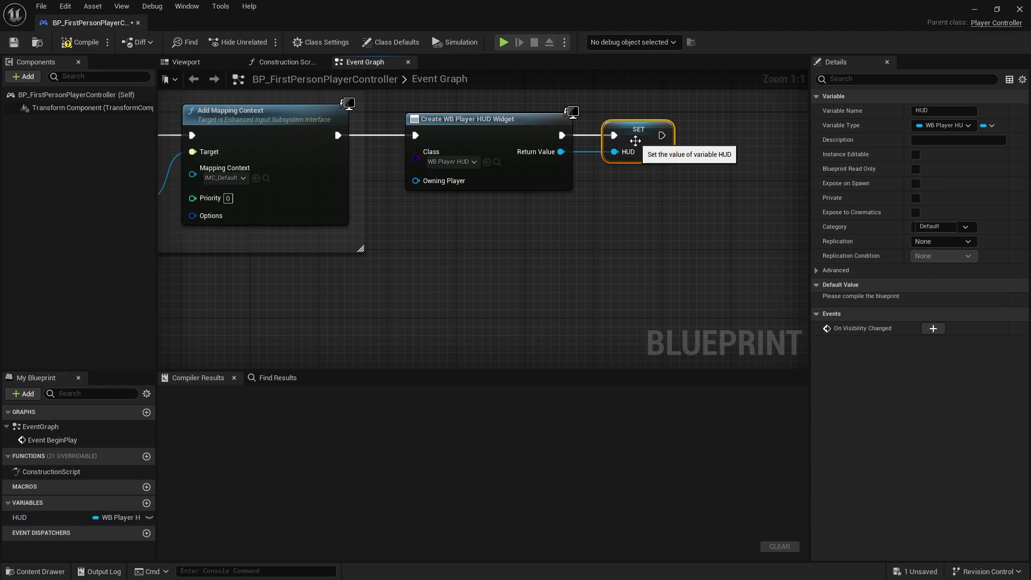
pyautogui.moveTo(640, 152); pyautogui.dragTo(630, 136)
# Step: Add an Add to Viewport node from the SET node's HUD output and align it with the execution line
pyautogui.moveTo(661, 166); pyautogui.dragTo(622, 166, button='right')
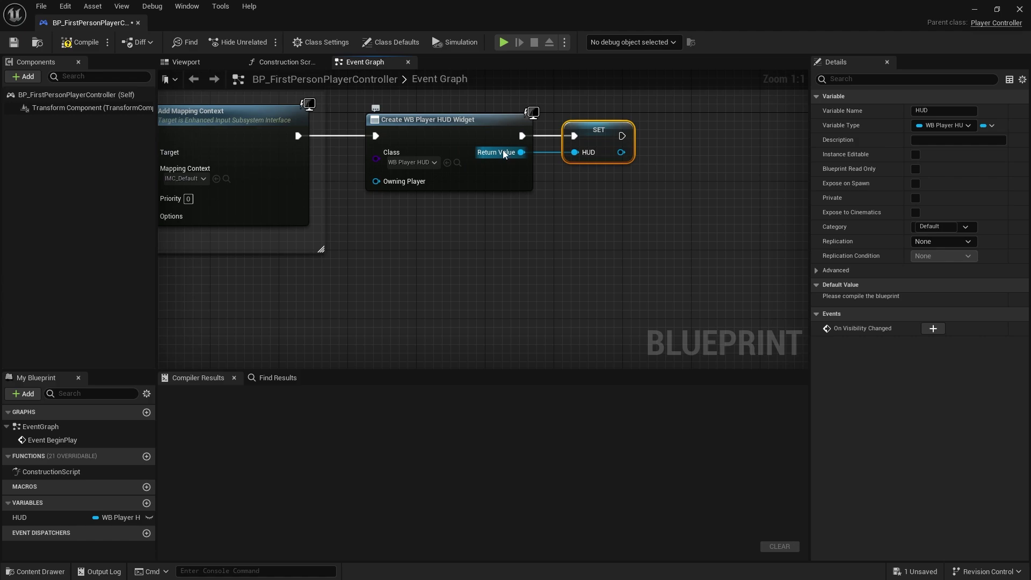
pyautogui.moveTo(634, 172); pyautogui.dragTo(611, 189, button='right')
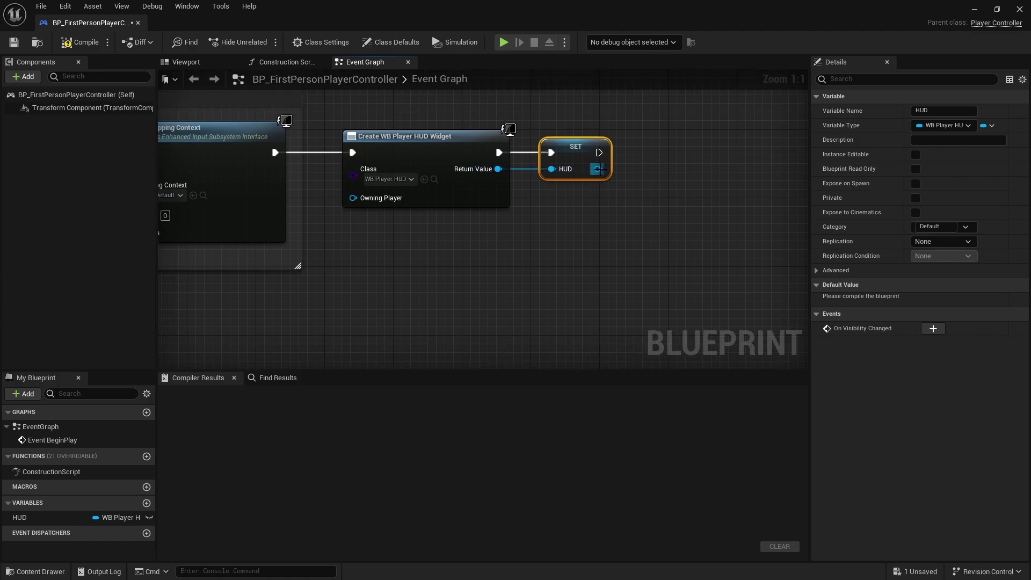
pyautogui.moveTo(598, 169); pyautogui.dragTo(634, 202)
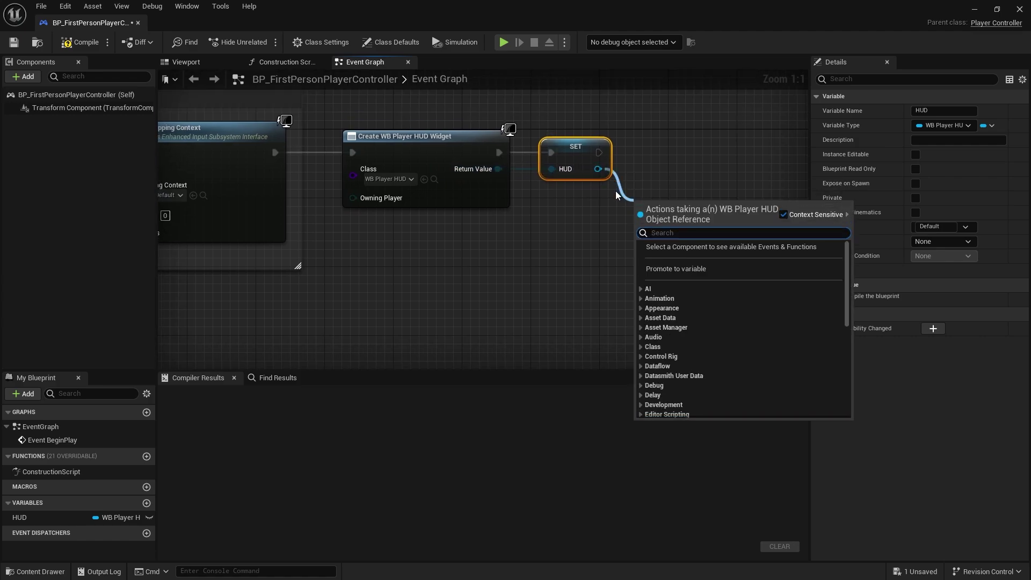
pyautogui.write('add to')
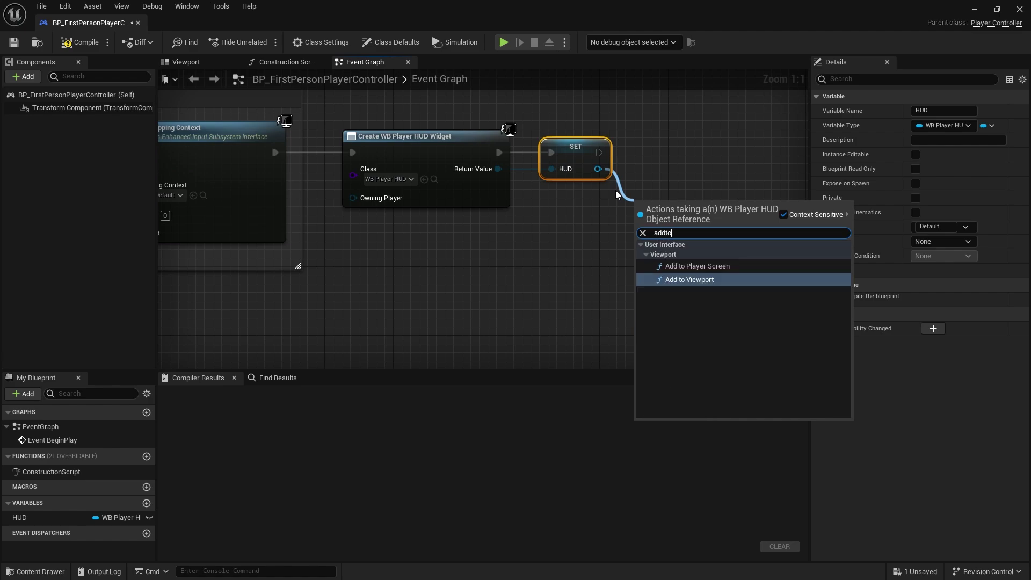
pyautogui.press('Return')
pyautogui.moveTo(663, 208); pyautogui.dragTo(688, 130)
# Step: Compile and save BP_FirstPersonPlayerController, minimize its window and start playing the level in the editor
pyautogui.click(80, 43)
pyautogui.click(14, 42)
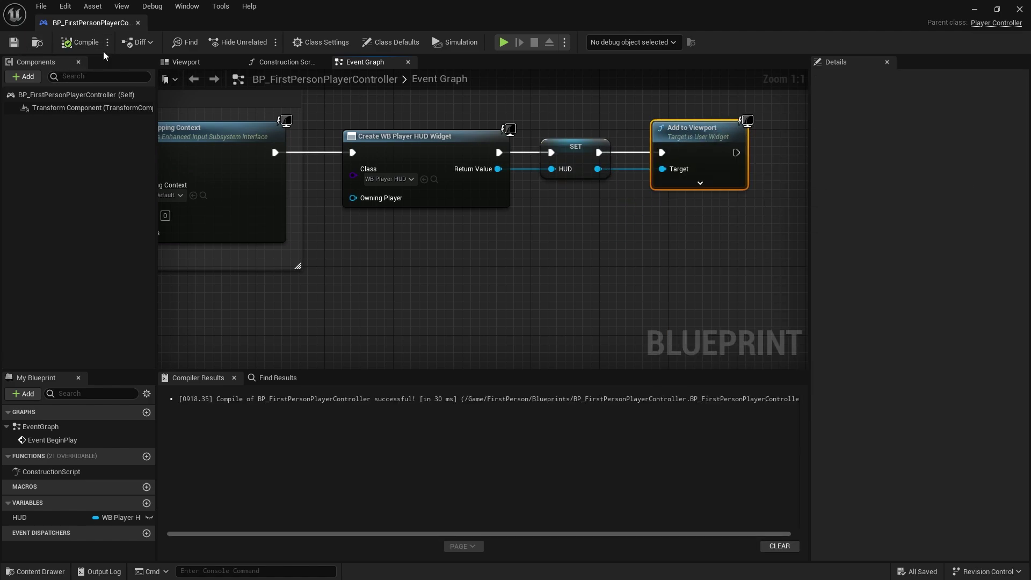
pyautogui.click(974, 9)
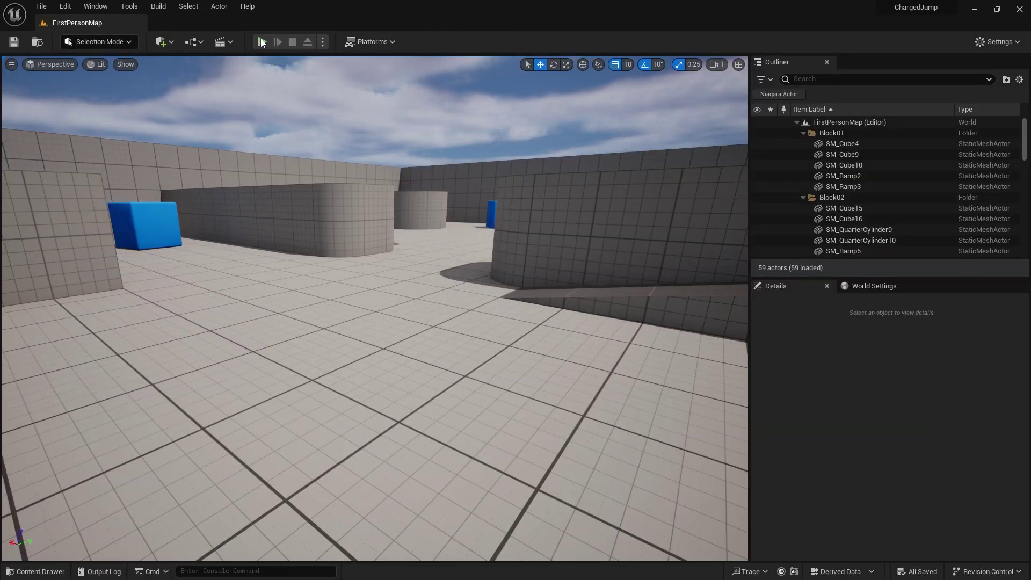
pyautogui.click(262, 42)
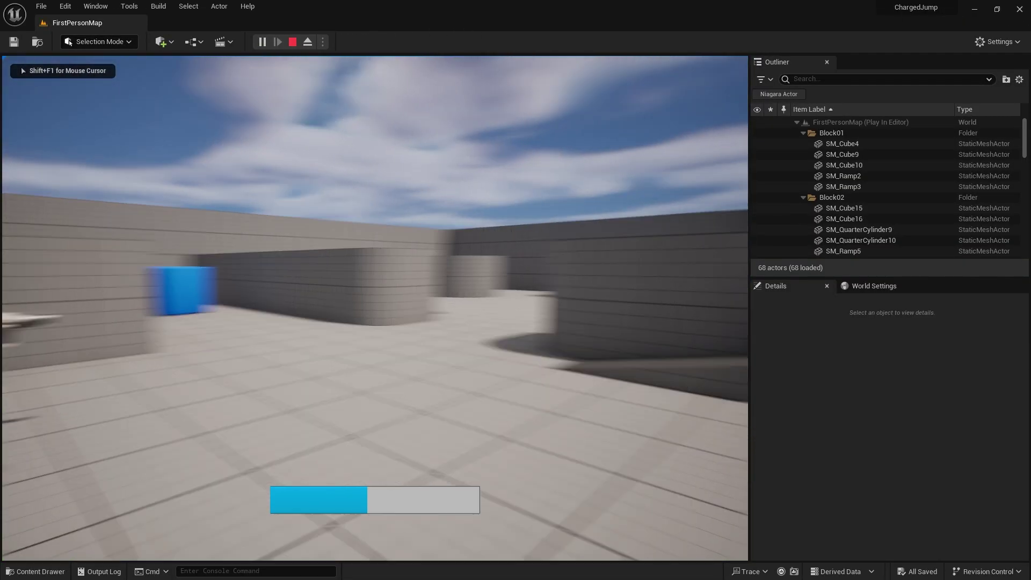
# Step: Test a charged jump in the running level while watching the jump meter, and stop the play session
pyautogui.press('space')
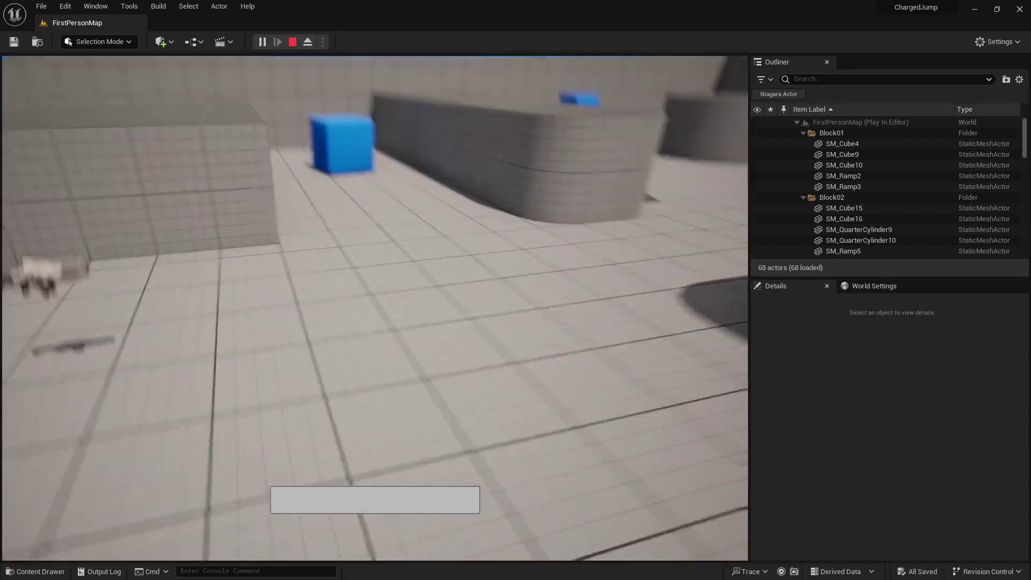
pyautogui.press('Escape')
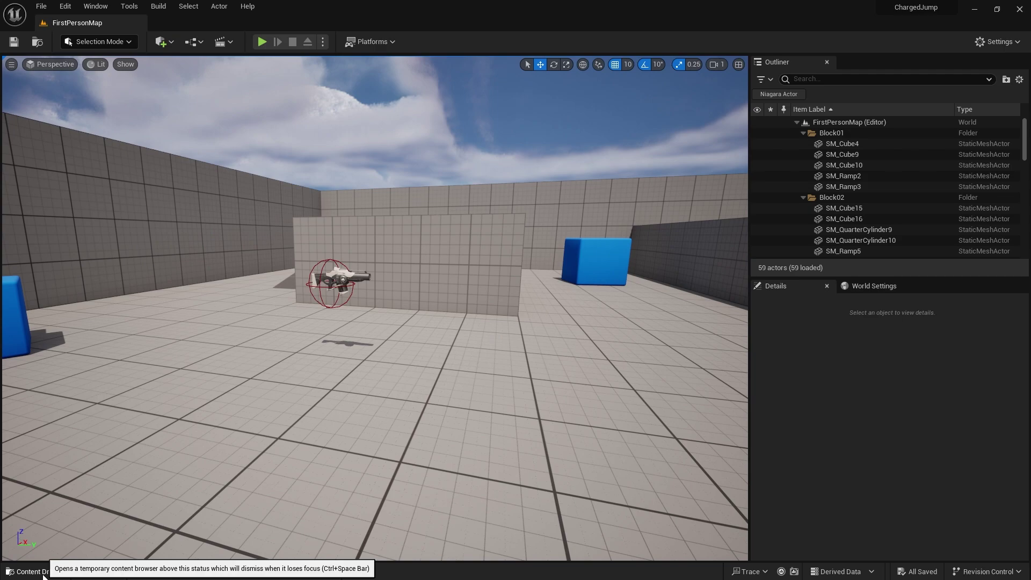
pyautogui.click(44, 575)
pyautogui.doubleClick(404, 368)
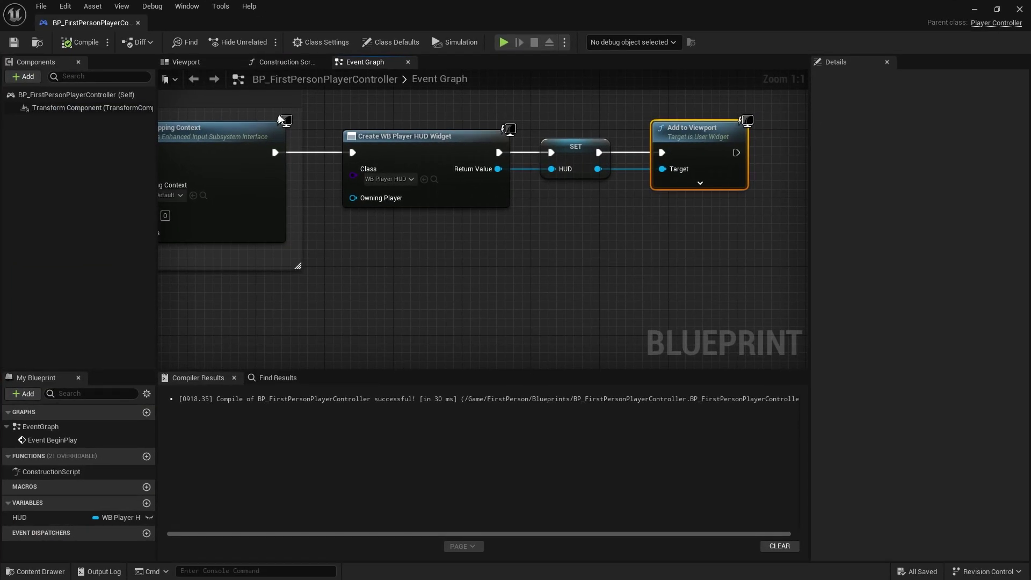
pyautogui.moveTo(231, 246); pyautogui.dragTo(708, 239, button='right')
pyautogui.rightClick(511, 248)
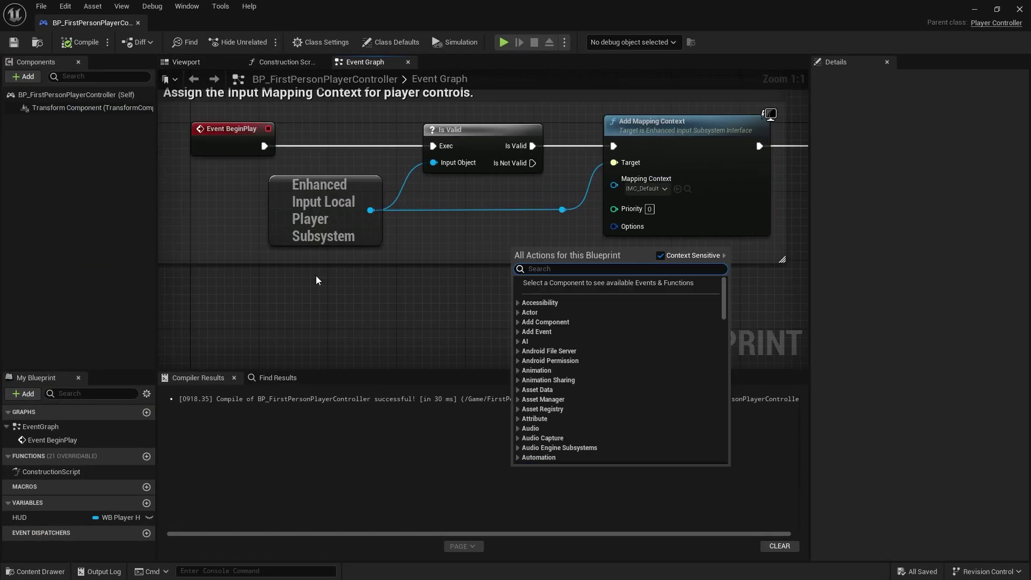
pyautogui.click(1020, 9)
pyautogui.click(1020, 9)
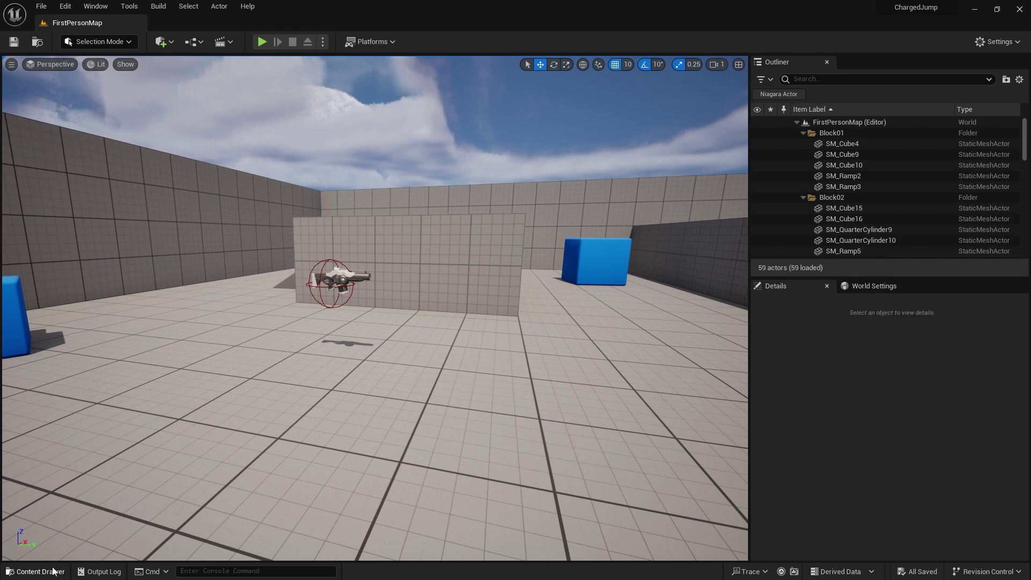
# Step: In WB_JumpMeter's Event Graph, connect the IA_Jump event's Ongoing output to Set Percent and compile the widget
pyautogui.click(54, 571)
pyautogui.click(230, 296)
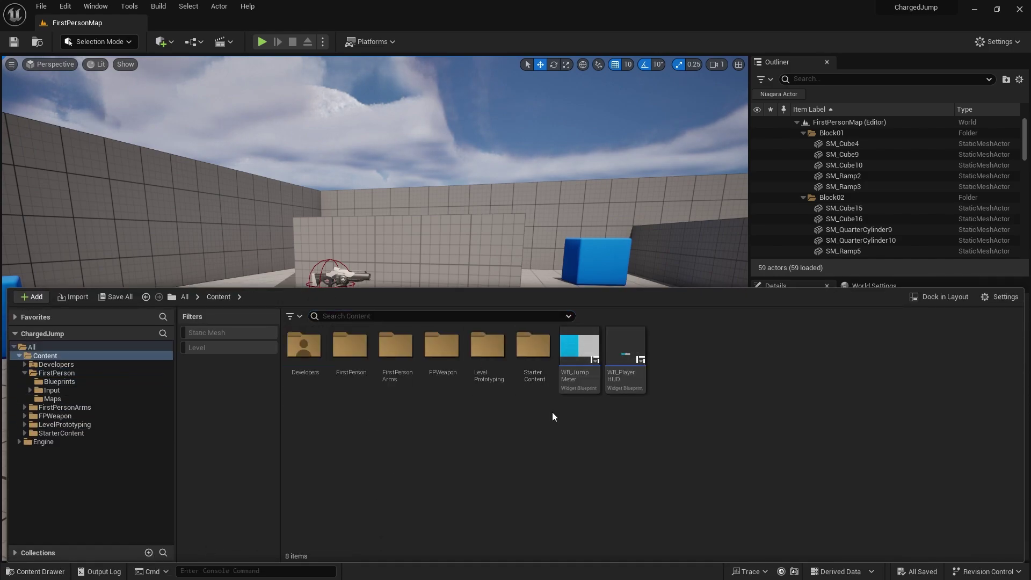
pyautogui.doubleClick(575, 353)
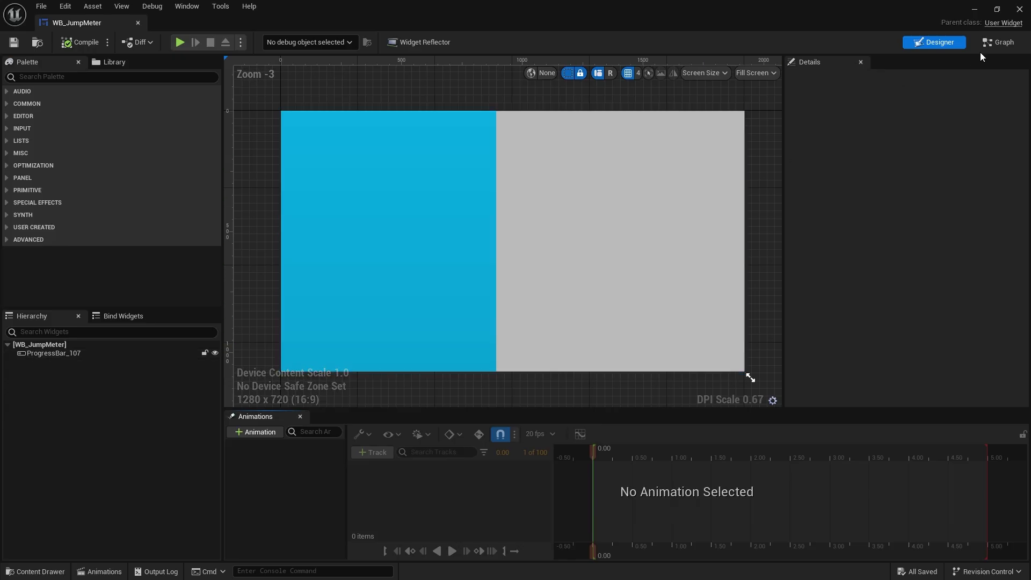
pyautogui.click(987, 44)
pyautogui.moveTo(539, 212); pyautogui.dragTo(440, 218)
pyautogui.moveTo(513, 224); pyautogui.dragTo(510, 311)
pyautogui.moveTo(451, 212); pyautogui.dragTo(399, 212)
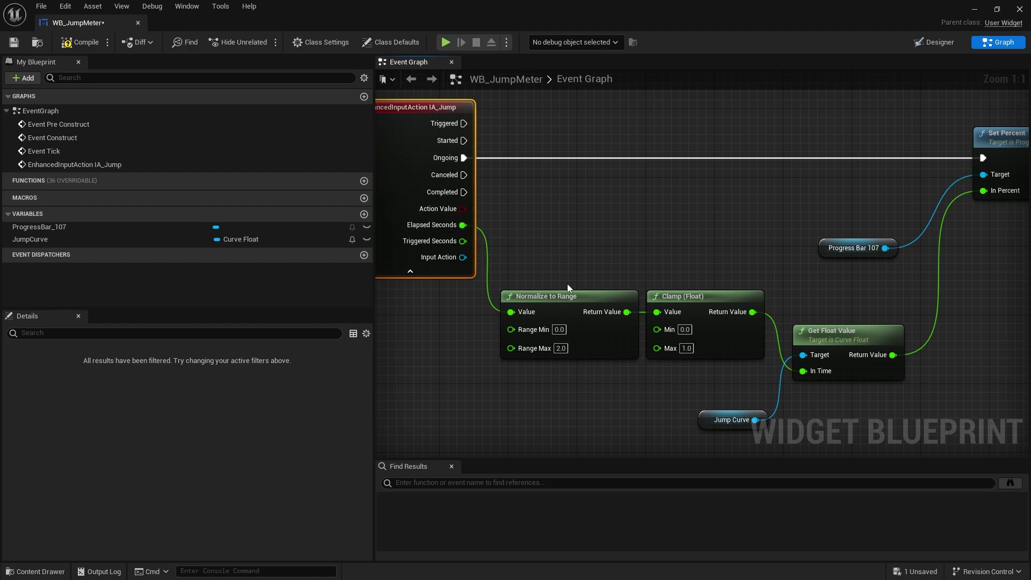
pyautogui.moveTo(624, 385); pyautogui.dragTo(515, 339, button='right')
pyautogui.click(81, 42)
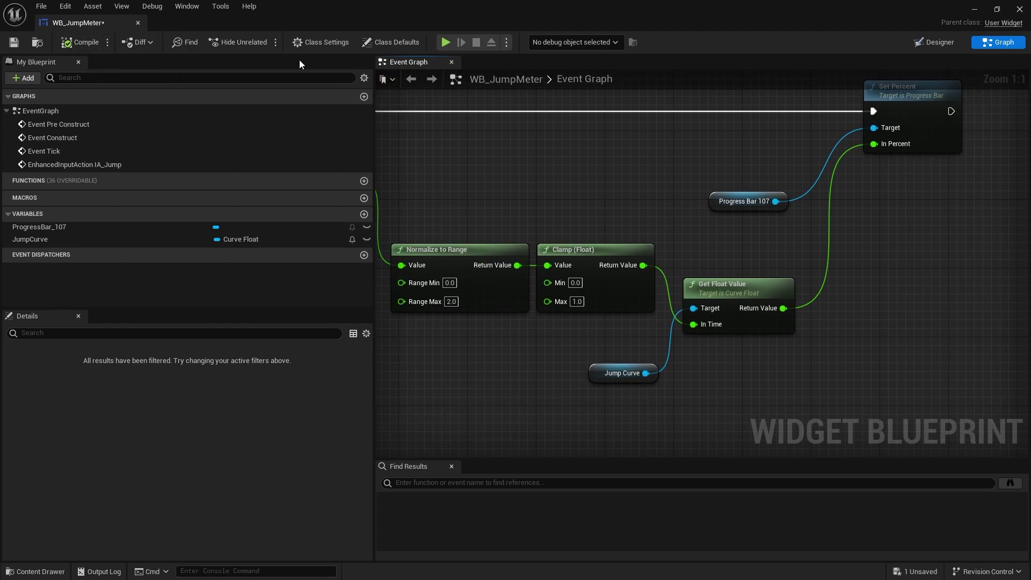
# Step: Play the level and perform several charged jumps to check how the jump meter fills, ending the play session
pyautogui.hotkey('alt', 'Tab')
pyautogui.click(262, 42)
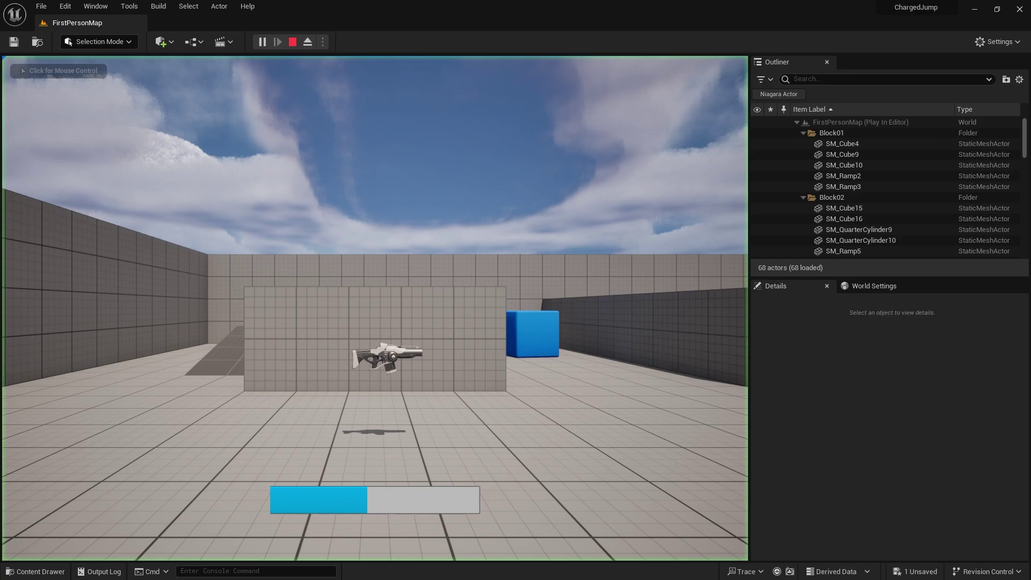
pyautogui.press('space')
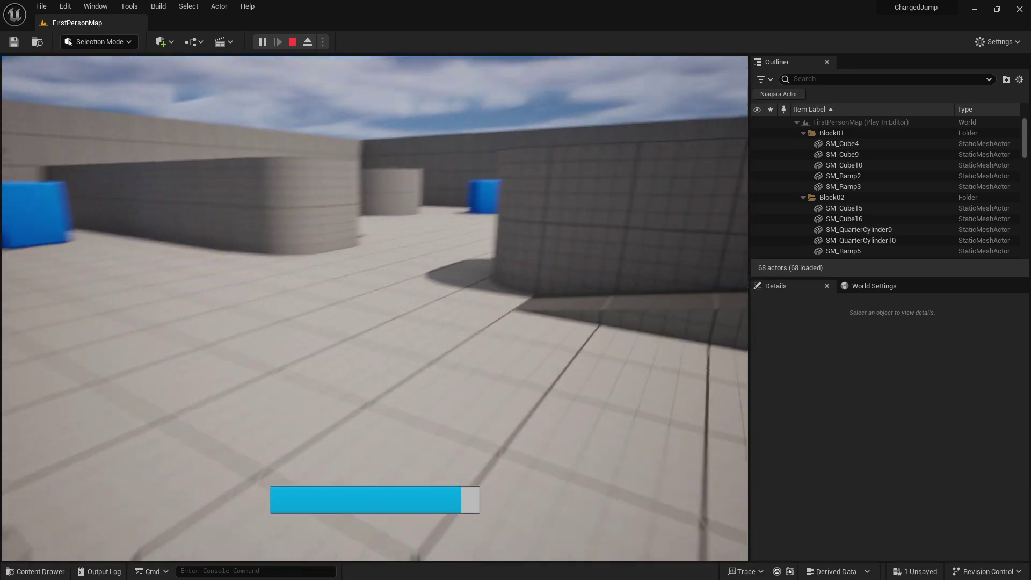
pyautogui.press('space')
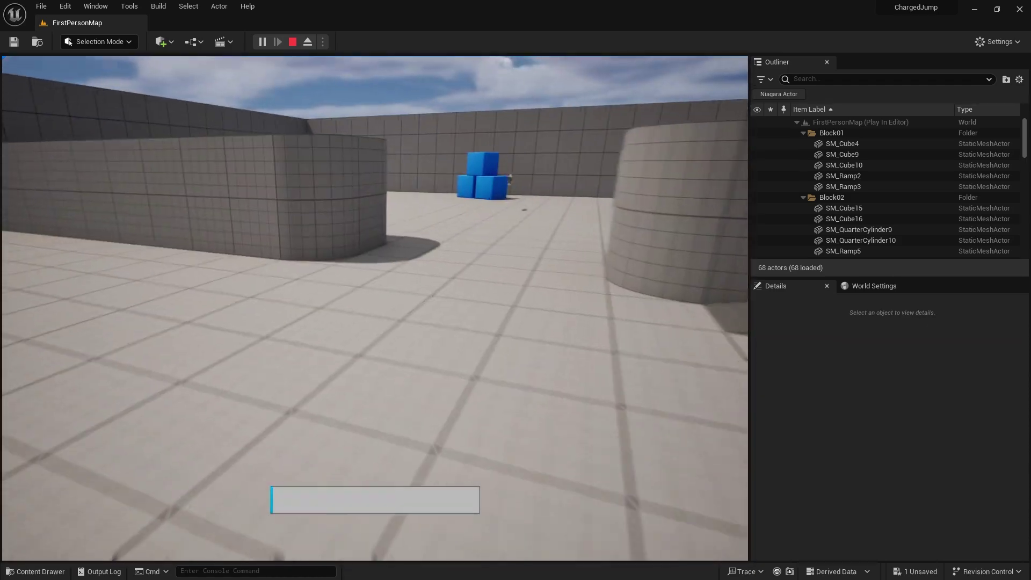
pyautogui.press('space')
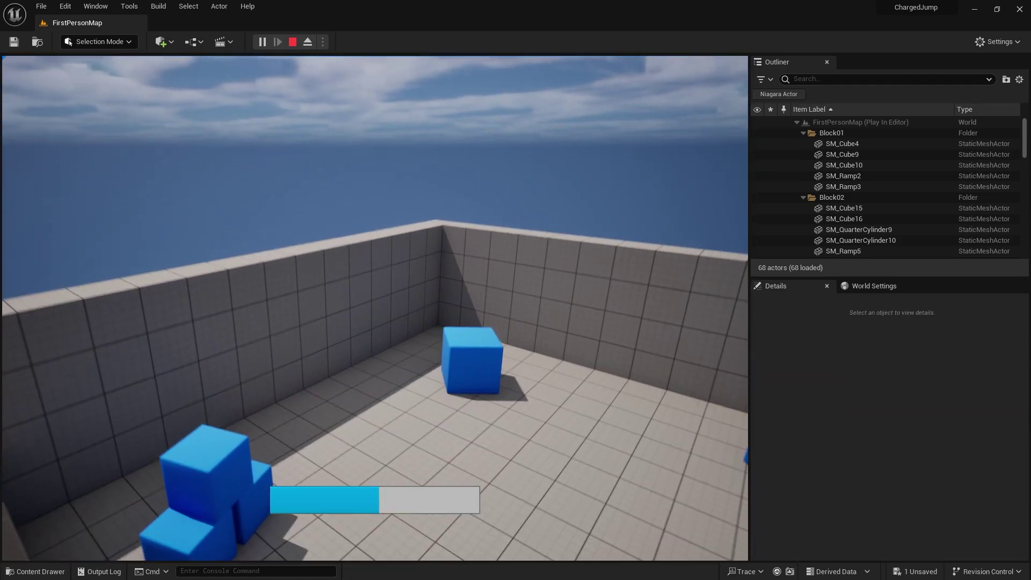
pyautogui.press('Escape')
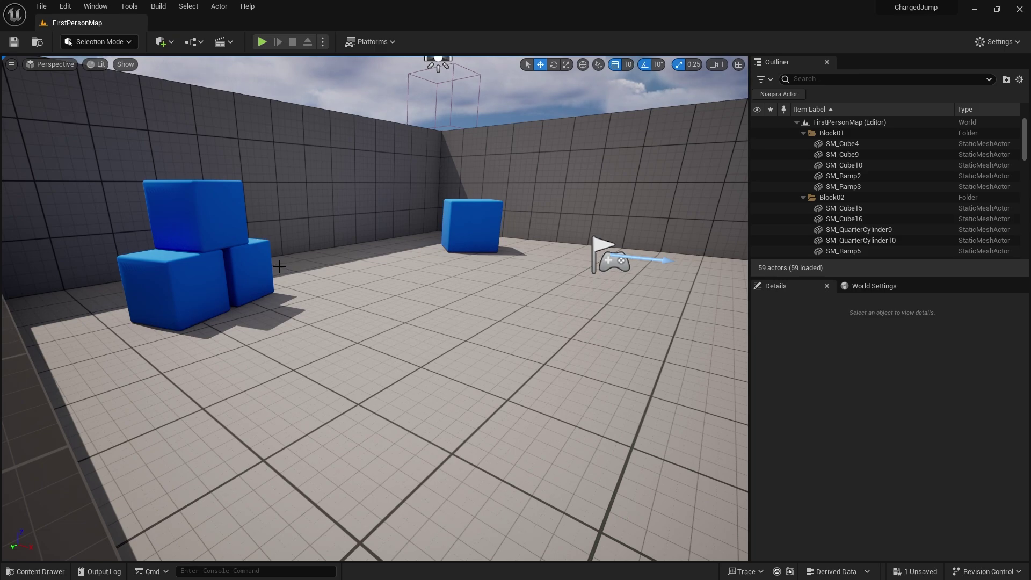
# Step: Reopen WB_JumpMeter and add a Set Visibility node from the IA_Jump event's Started output, placed above the Ongoing line
pyautogui.click(36, 571)
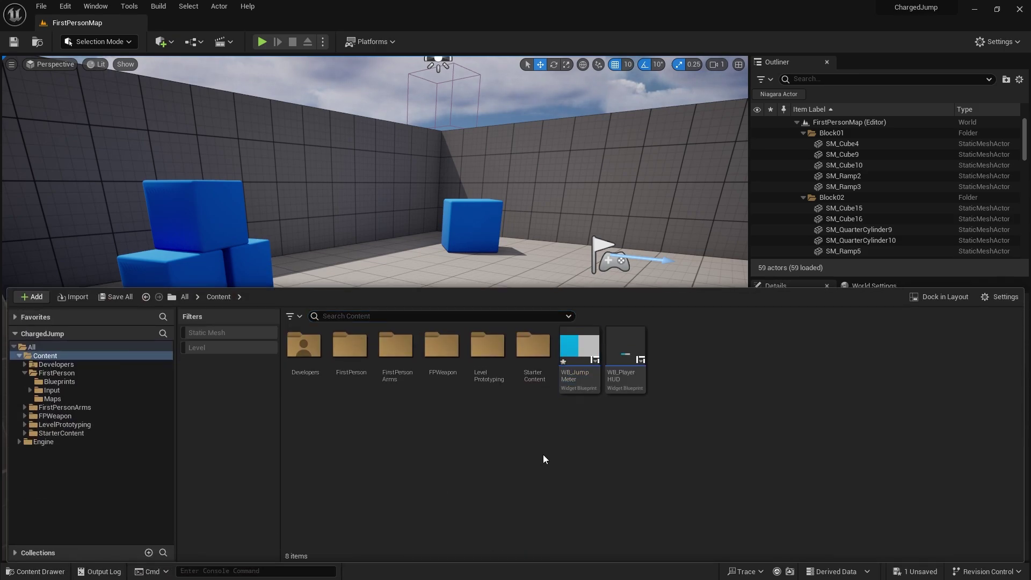
pyautogui.doubleClick(574, 366)
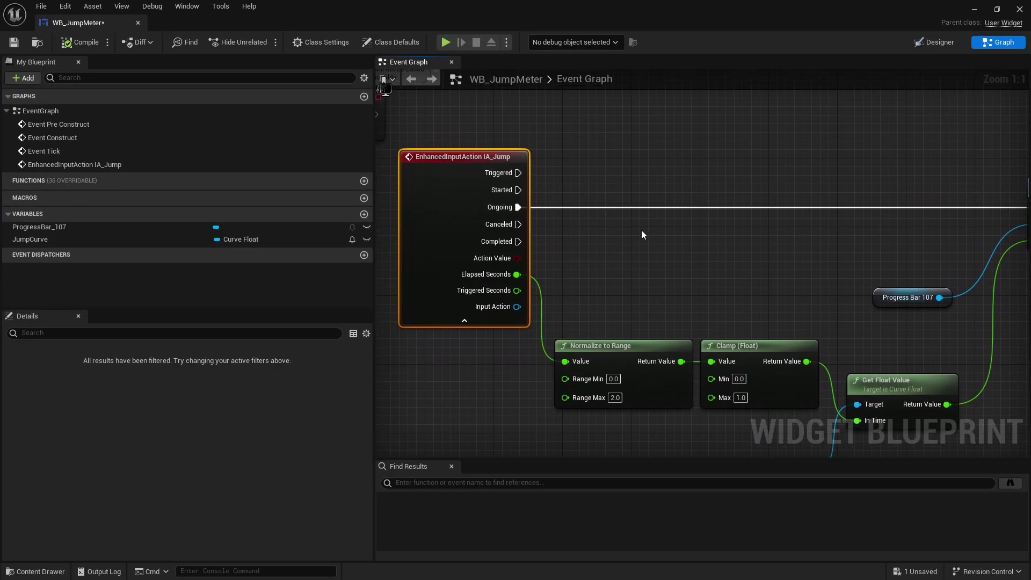
pyautogui.moveTo(514, 191)
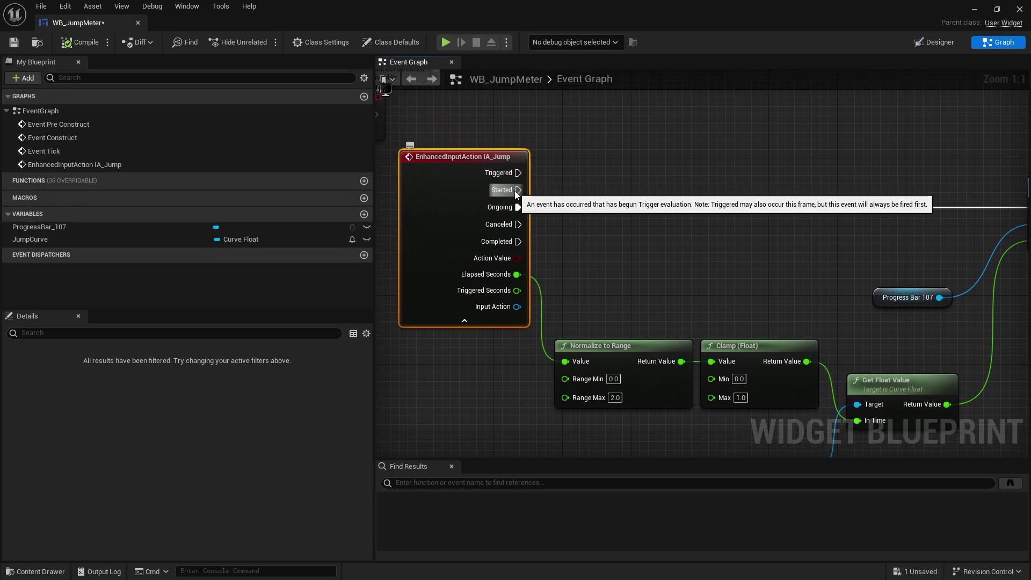
pyautogui.moveTo(514, 191); pyautogui.dragTo(445, 255, button='right')
pyautogui.moveTo(444, 252); pyautogui.dragTo(527, 202)
pyautogui.write('se')
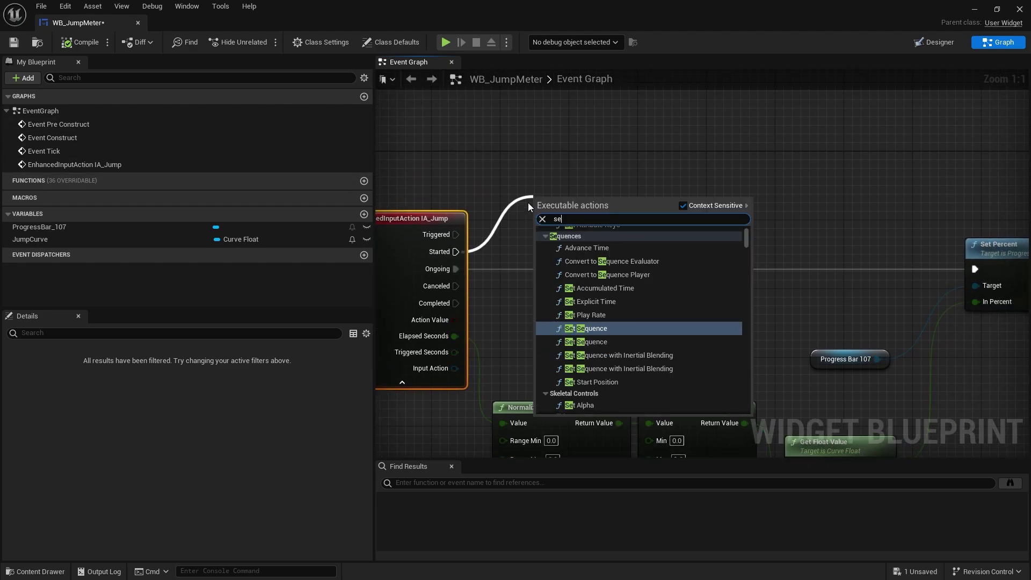
pyautogui.write('t vis')
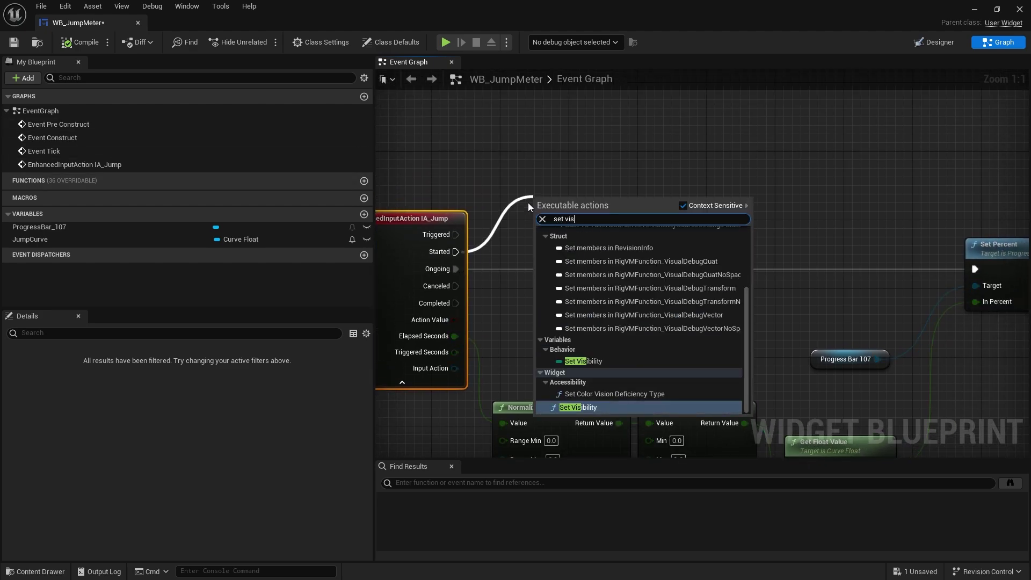
pyautogui.click(595, 408)
pyautogui.moveTo(595, 233); pyautogui.dragTo(619, 160)
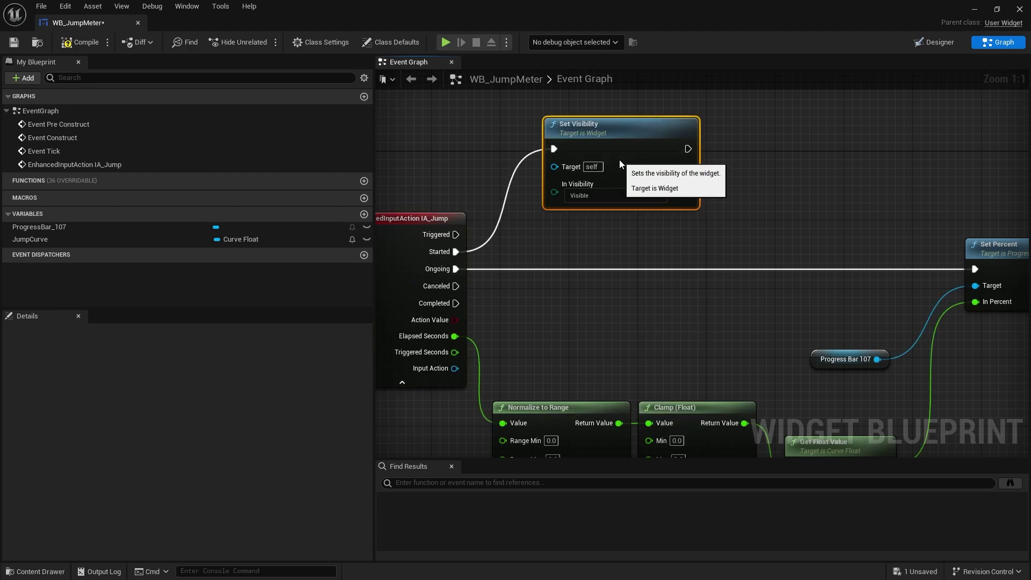
# Step: Set the Started branch's Set Visibility node to Not Hit-Testable (Self & All Children) and place it slightly higher
pyautogui.click(577, 197)
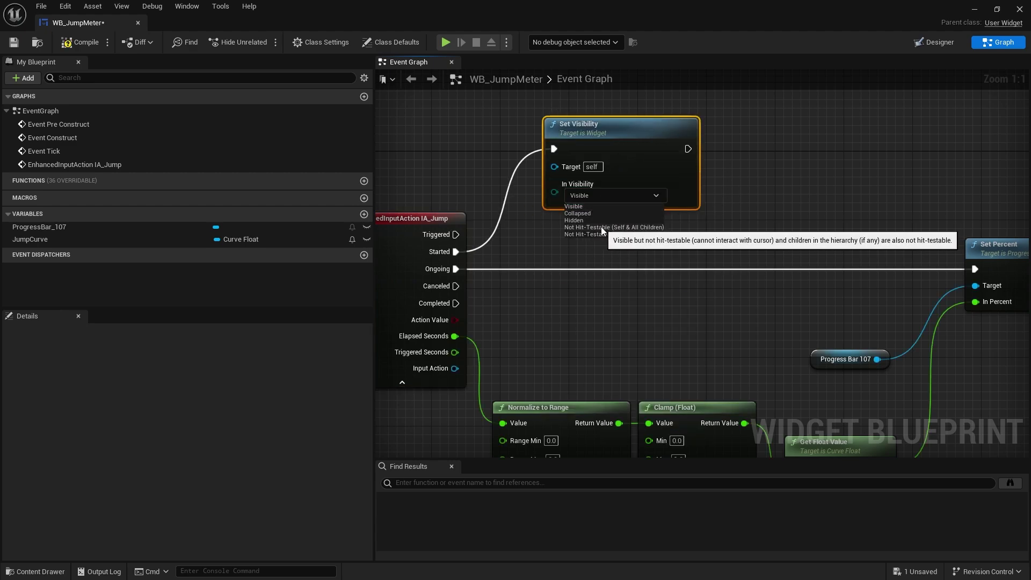
pyautogui.click(624, 227)
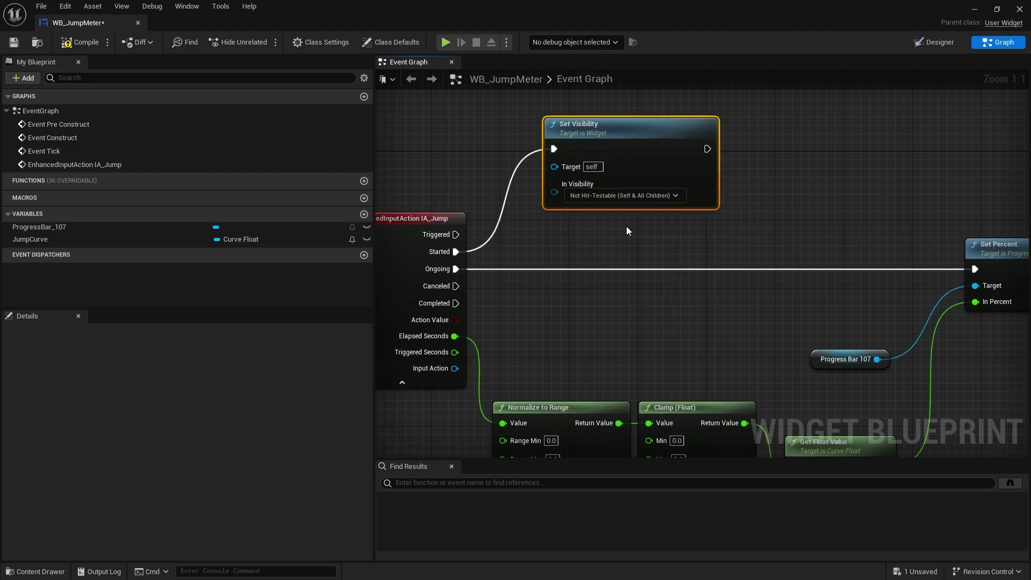
pyautogui.click(614, 196)
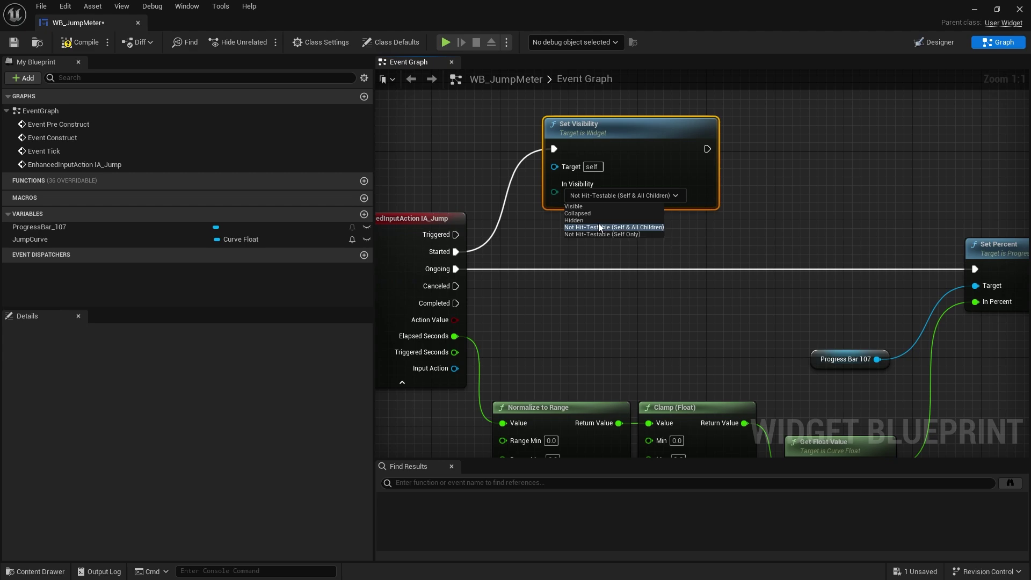
pyautogui.click(579, 220)
pyautogui.moveTo(649, 160); pyautogui.dragTo(641, 133)
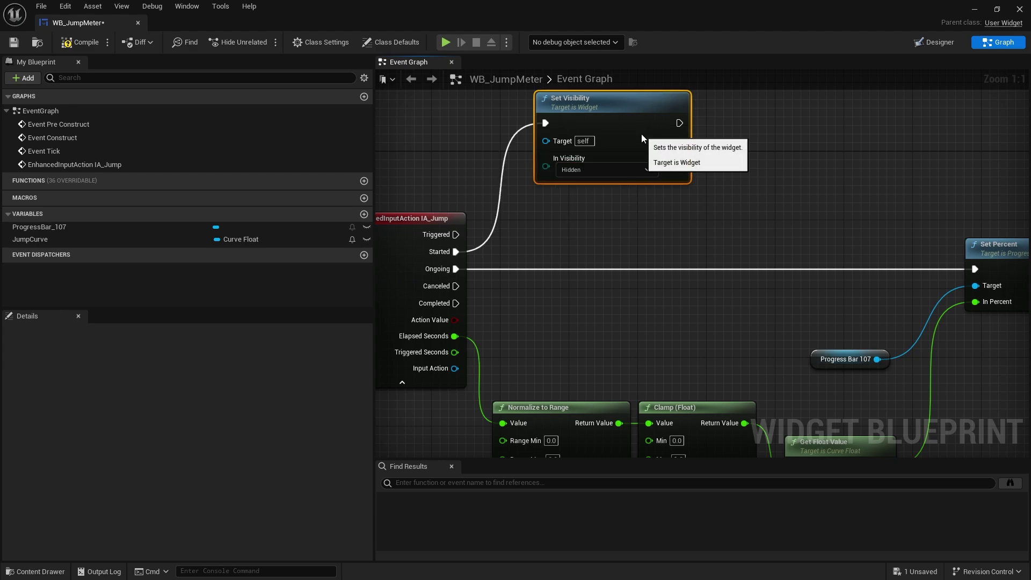
pyautogui.click(636, 169)
pyautogui.click(632, 207)
pyautogui.click(688, 219)
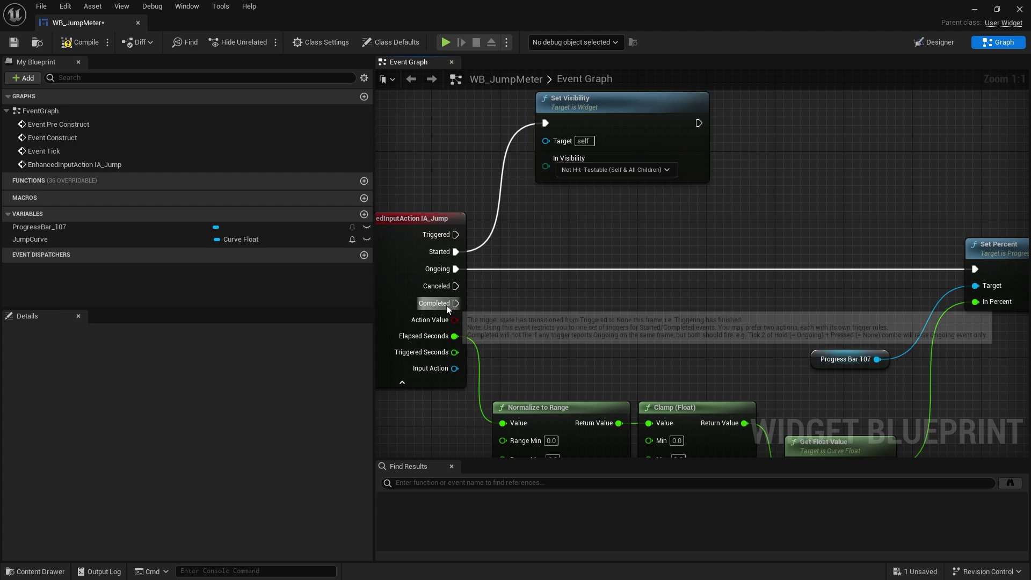
# Step: Duplicate the Set Visibility node, connect it to the IA_Jump event's Completed output and set its In Visibility to Hidden
pyautogui.click(623, 143)
pyautogui.hotkey('ctrl', 'c')
pyautogui.hotkey('ctrl', 'v')
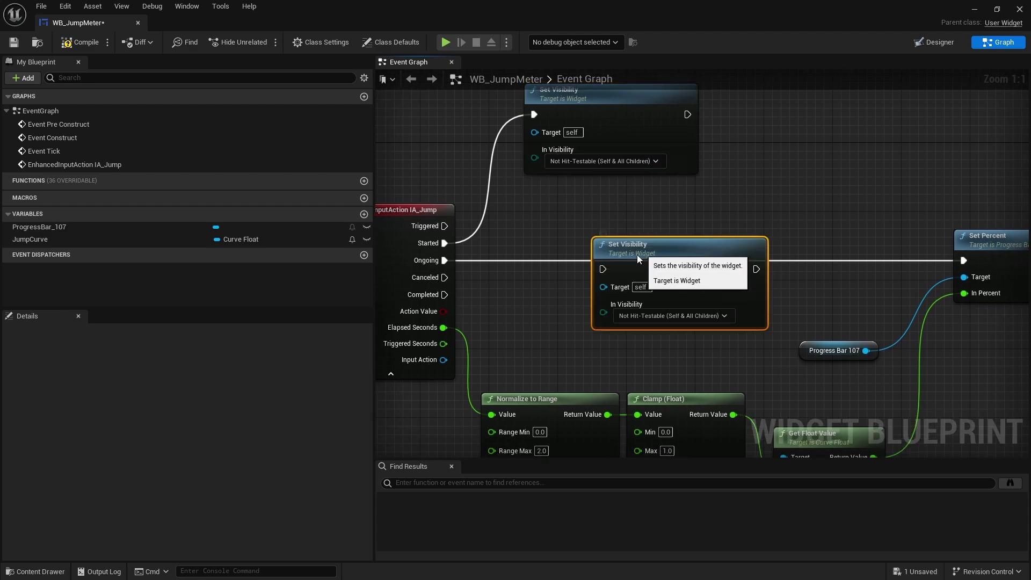
pyautogui.moveTo(637, 254); pyautogui.dragTo(448, 296)
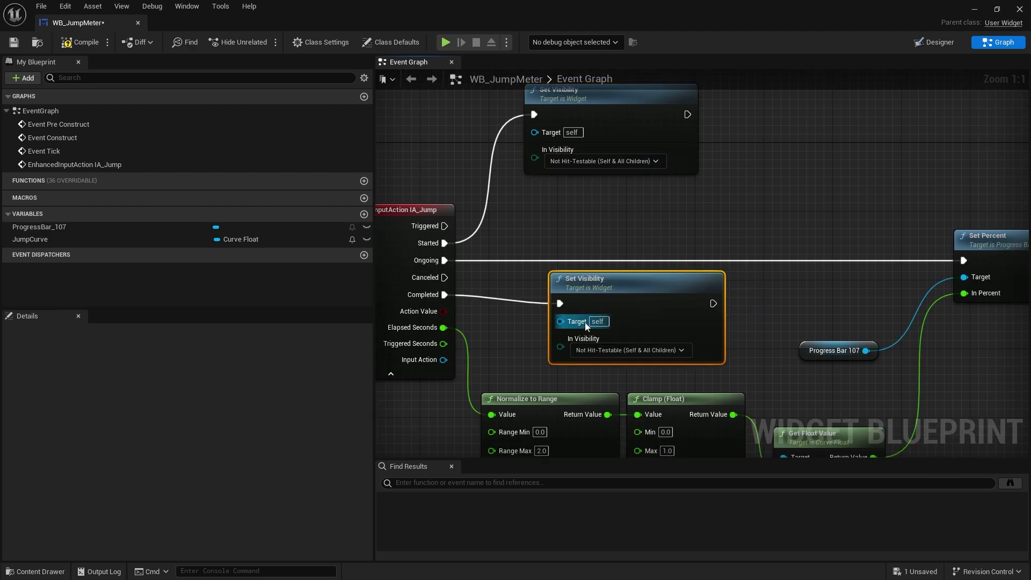
pyautogui.click(625, 350)
pyautogui.click(589, 376)
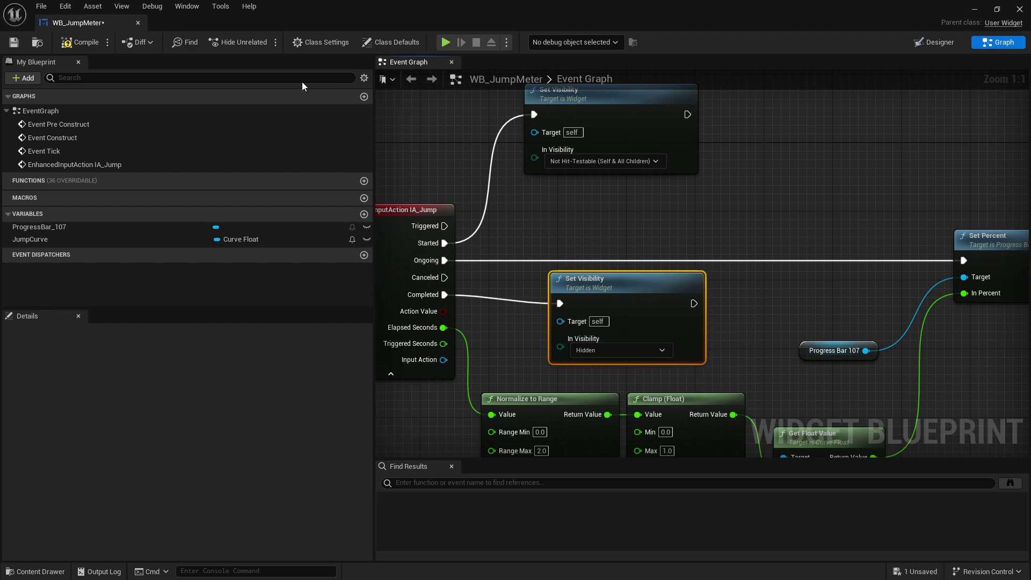
# Step: Set the default Visibility of the WB_JumpMeter root widget to Hidden in the Designer and compile
pyautogui.click(934, 41)
pyautogui.click(37, 345)
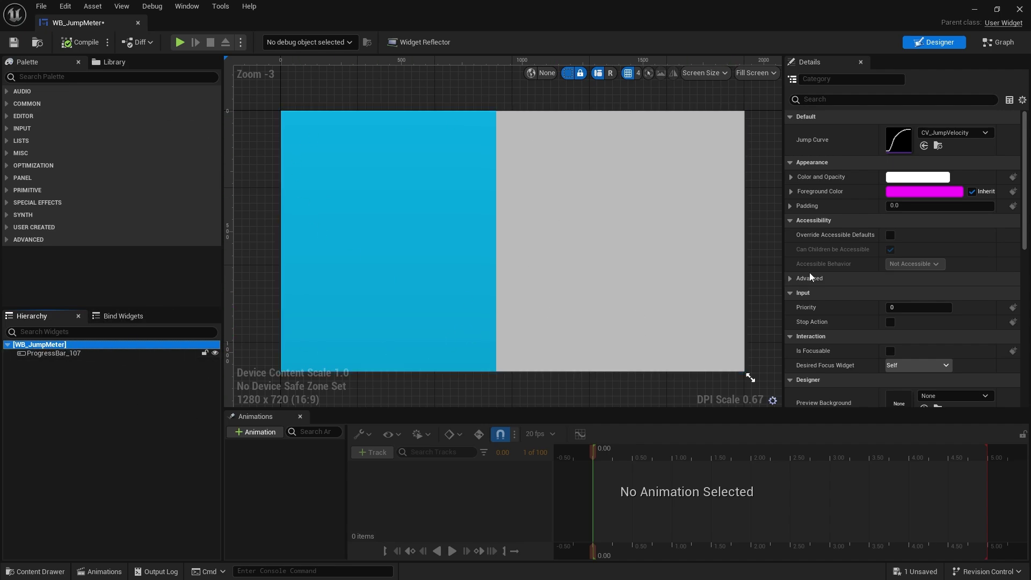
pyautogui.scroll(-3, 875, 279)
pyautogui.scroll(-10, 874, 280)
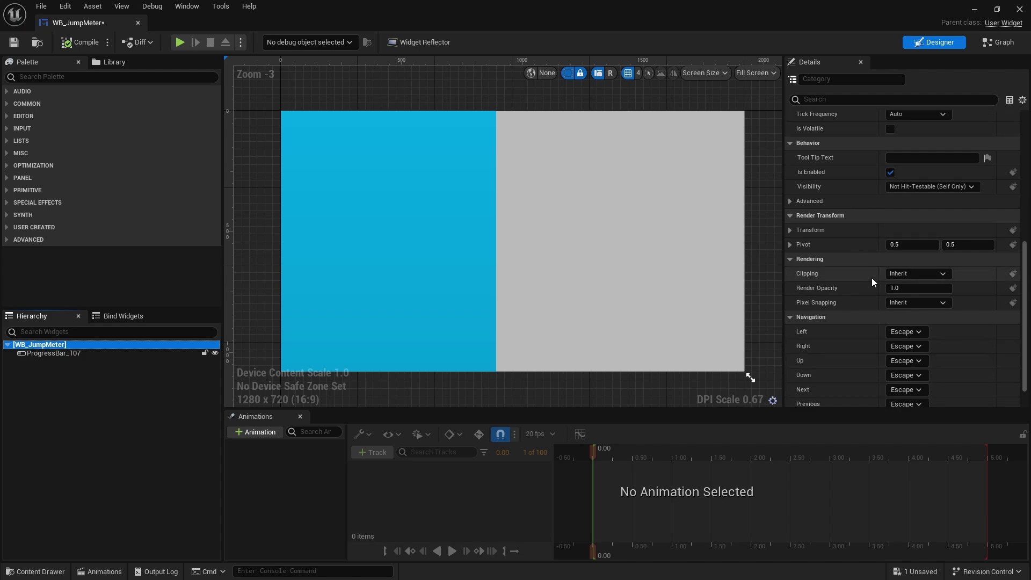
pyautogui.click(910, 186)
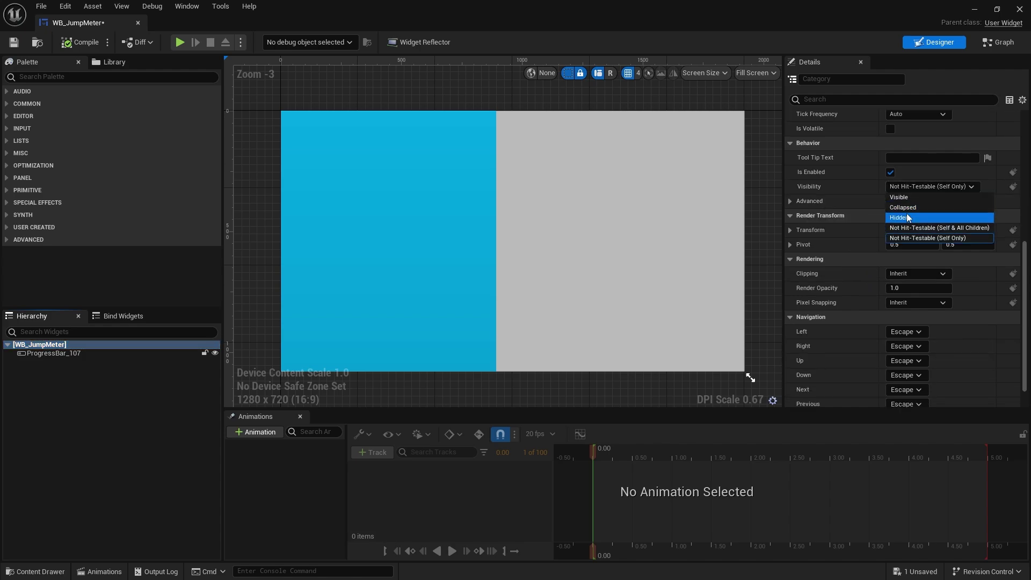
pyautogui.click(910, 215)
pyautogui.click(81, 42)
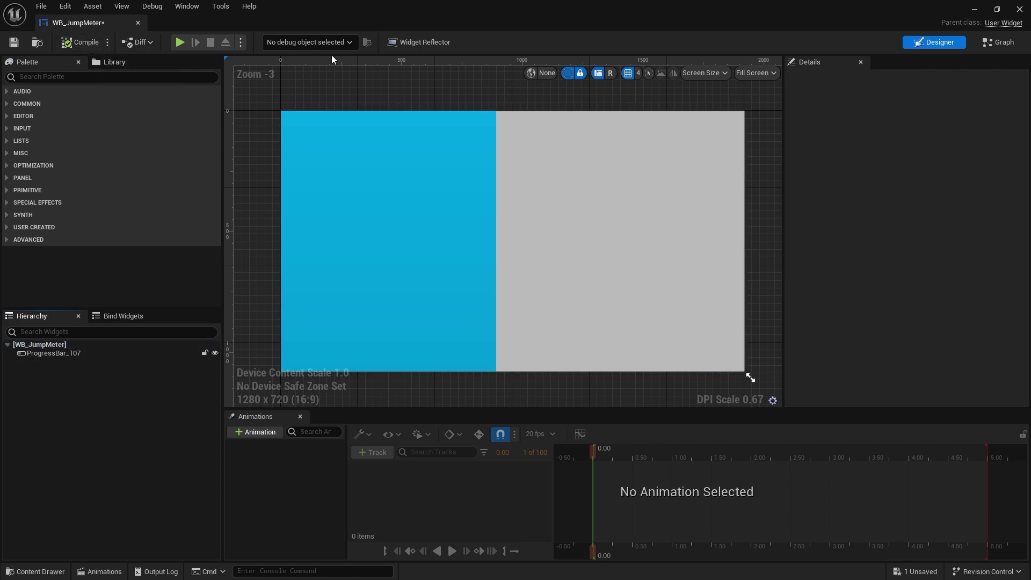
# Step: Minimize the widget editor and play the level briefly to check the jump meter's starting visibility
pyautogui.click(974, 12)
pyautogui.click(260, 41)
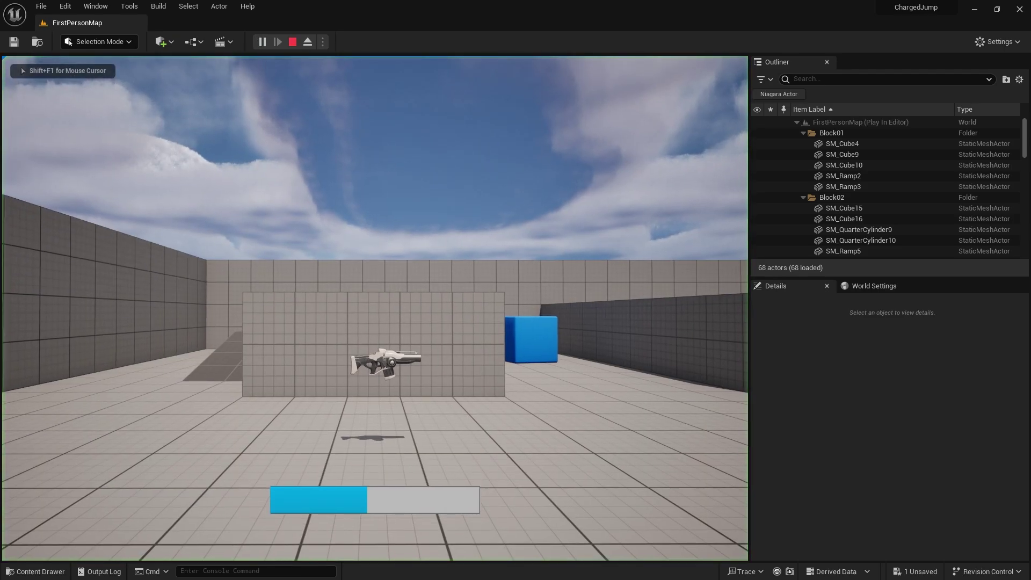
pyautogui.press('Escape')
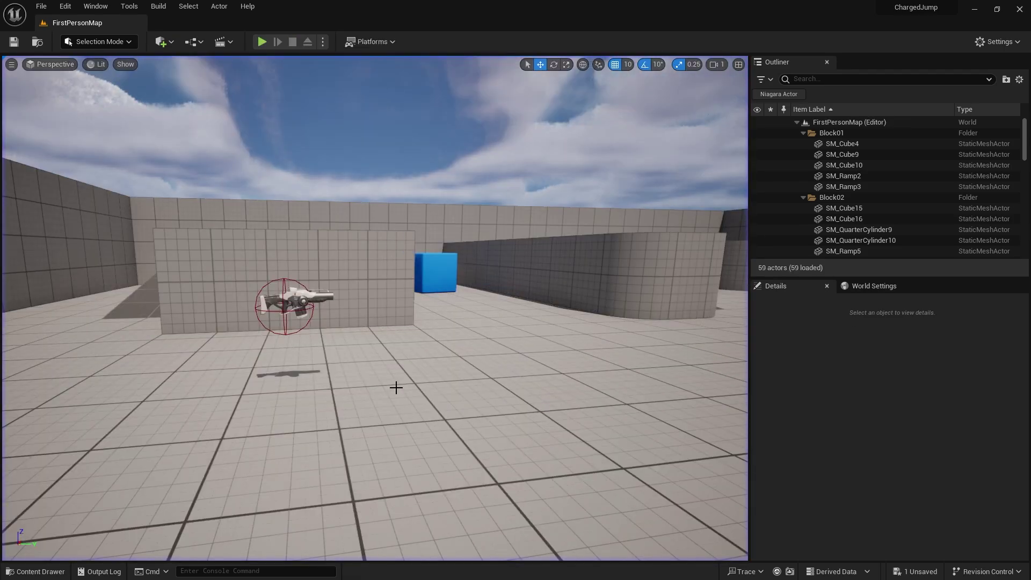
# Step: Open the WB_JumpMeter widget and select its root in the hierarchy to check the Visibility setting
pyautogui.click(69, 571)
pyautogui.doubleClick(582, 352)
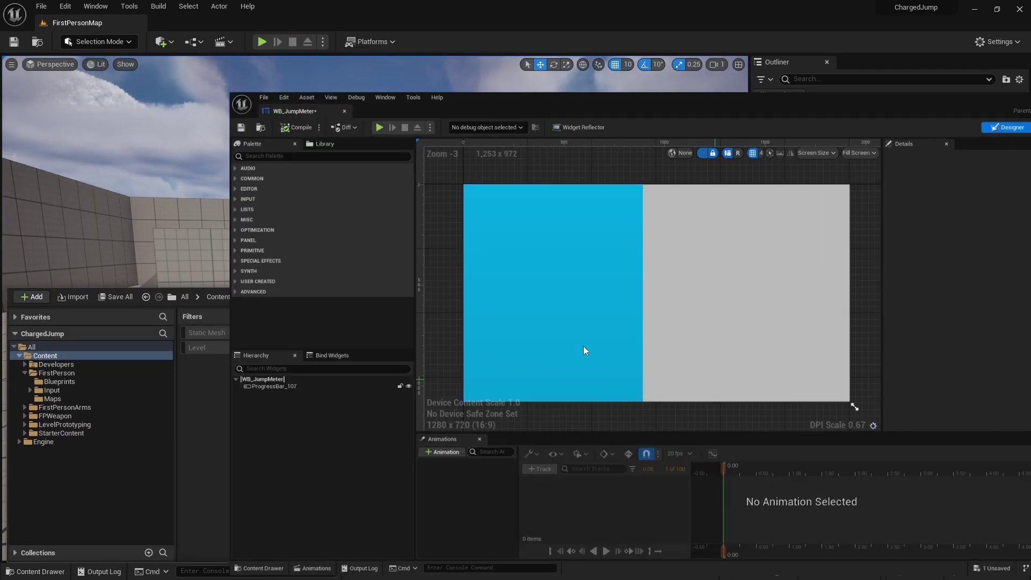
pyautogui.click(39, 345)
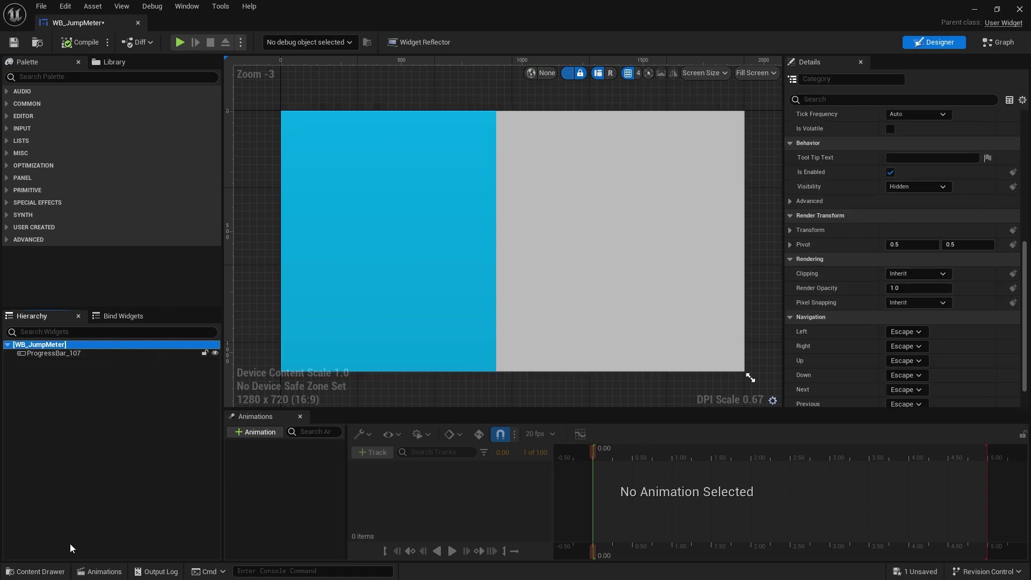
# Step: Open WB_PlayerHUD, set the Visibility of its WB_JumpMeter child widget to Hidden, then compile and save
pyautogui.click(55, 572)
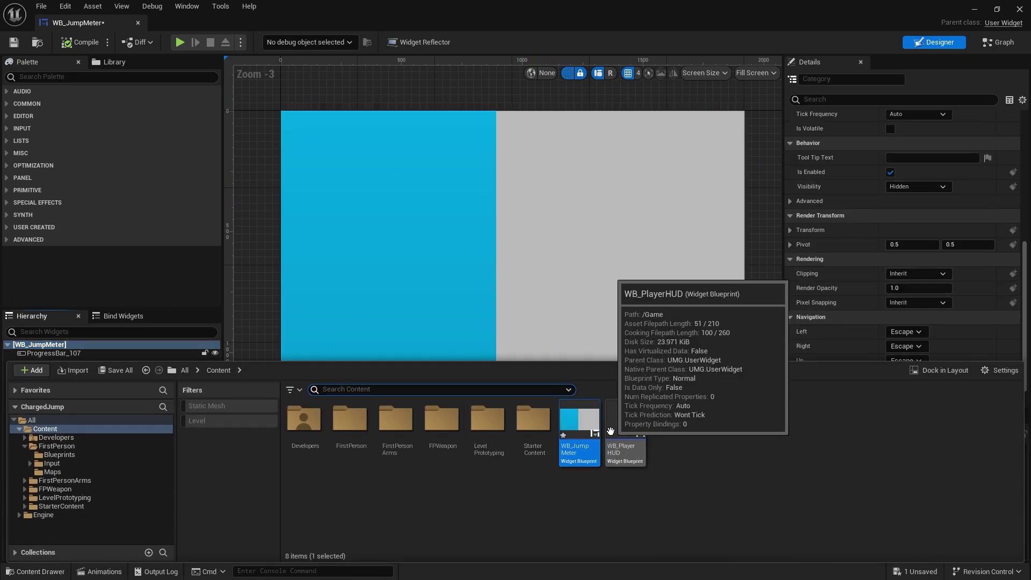
pyautogui.doubleClick(613, 427)
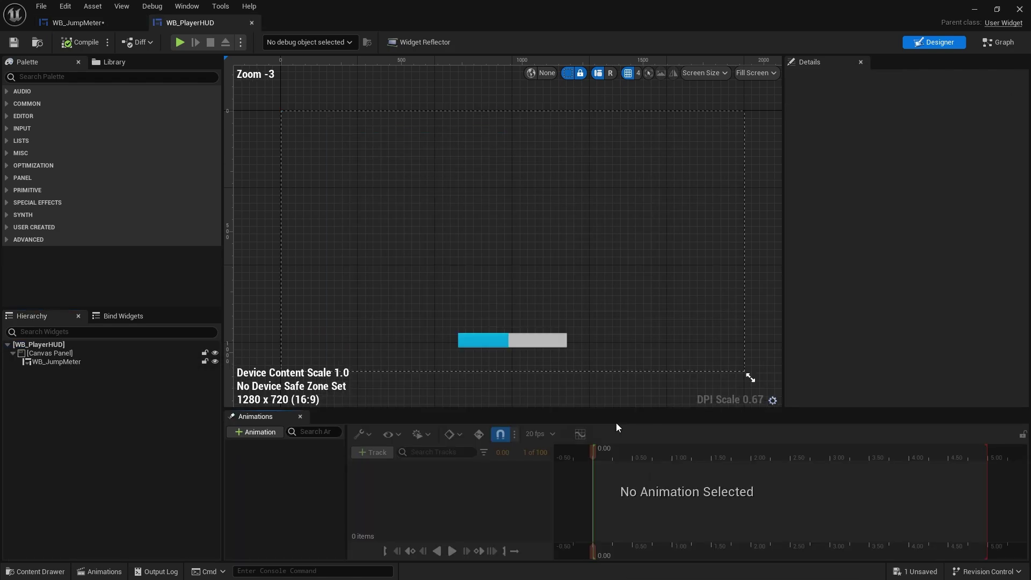
pyautogui.click(56, 362)
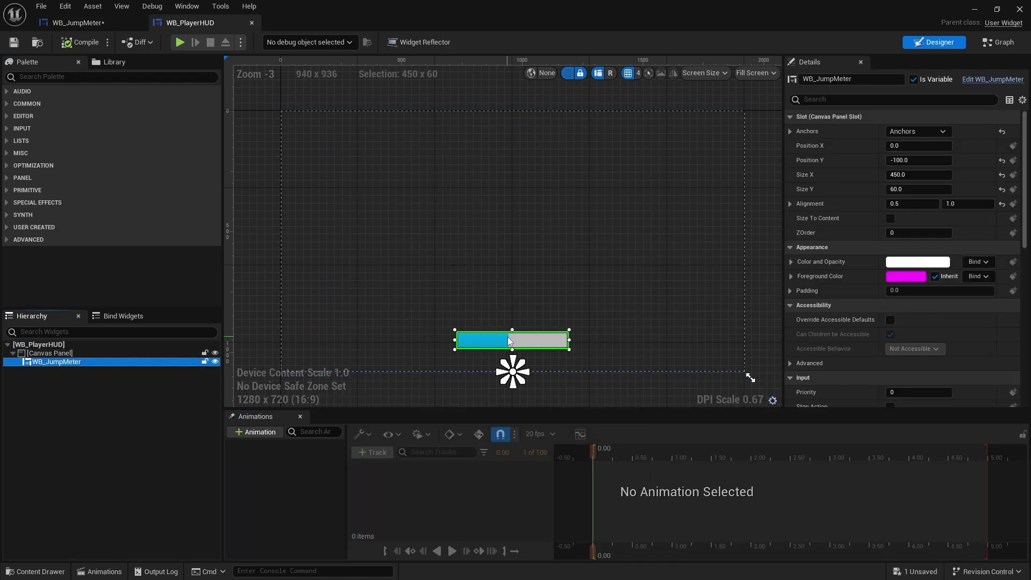
pyautogui.scroll(-5, 878, 255)
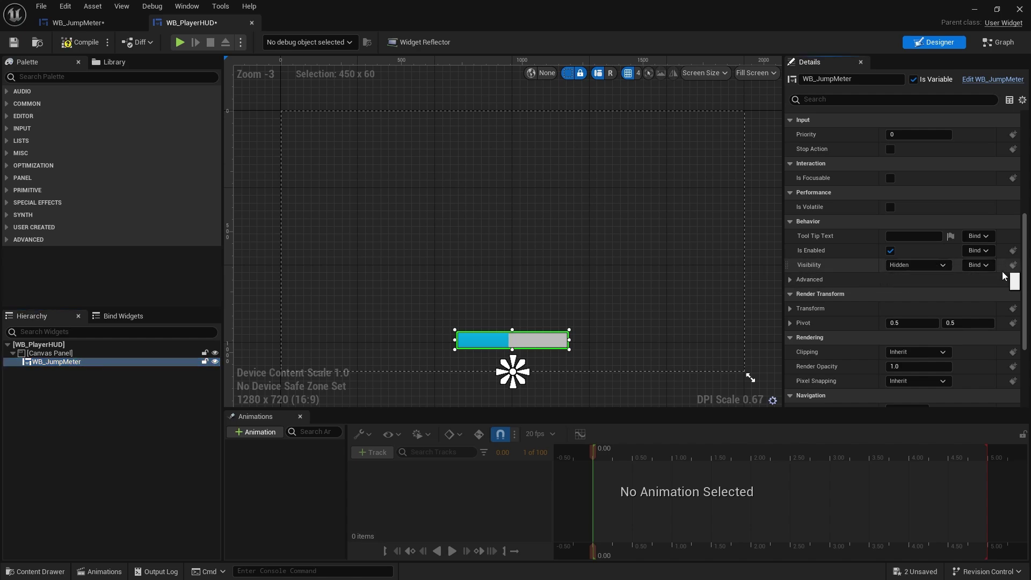
pyautogui.click(919, 265)
pyautogui.click(915, 317)
pyautogui.click(81, 42)
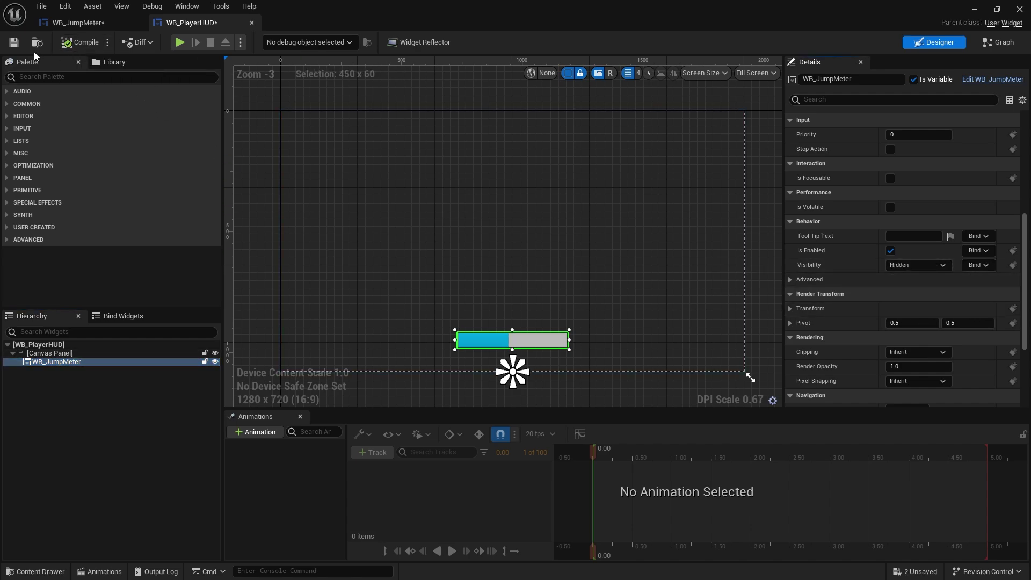
pyautogui.click(14, 42)
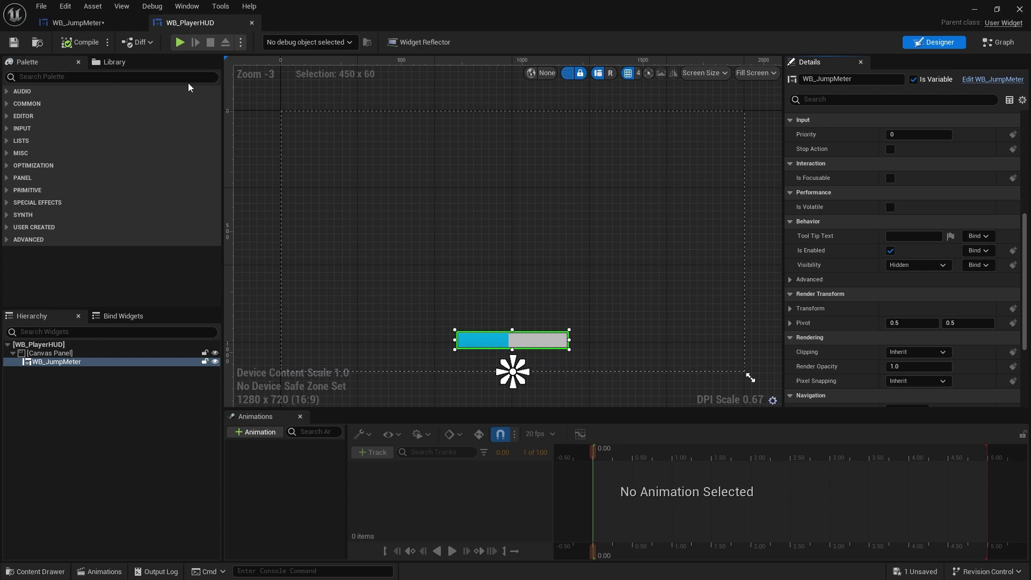
# Step: Minimize the widget editor and play the level, moving and doing several charged jumps to check the meter's visibility
pyautogui.click(974, 10)
pyautogui.click(261, 43)
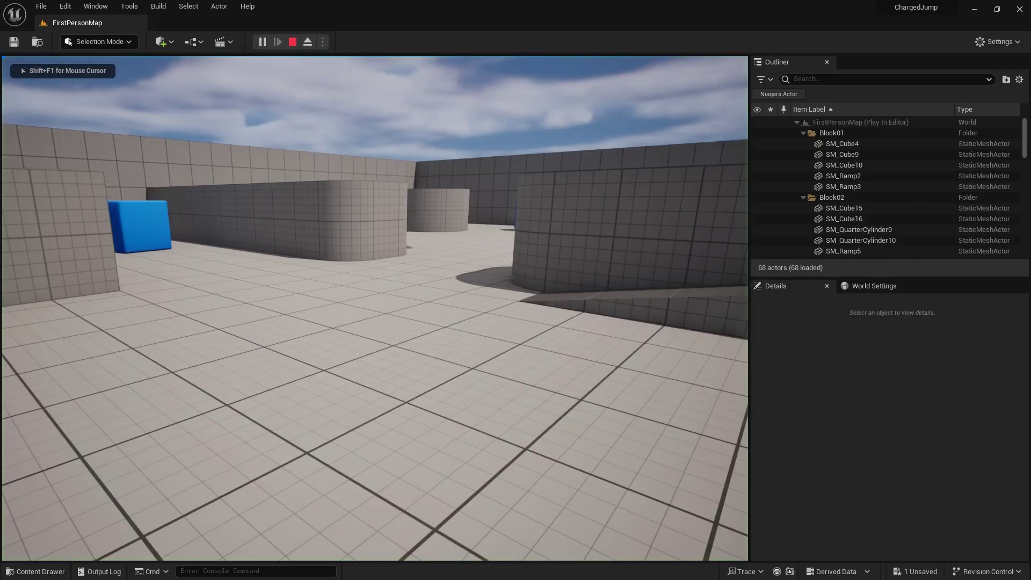
pyautogui.press('w')
pyautogui.press('space')
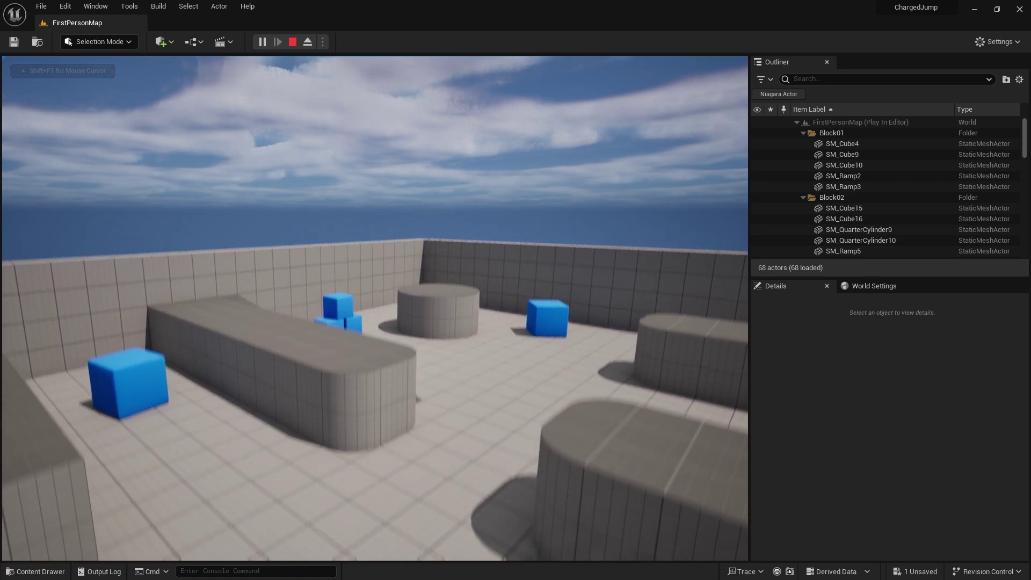
pyautogui.press('space')
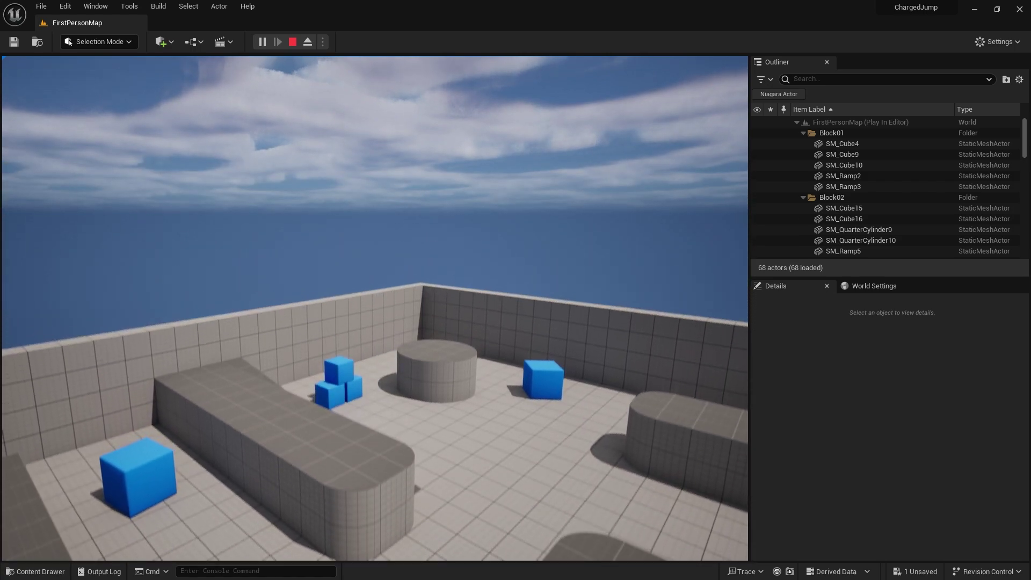
pyautogui.press('space')
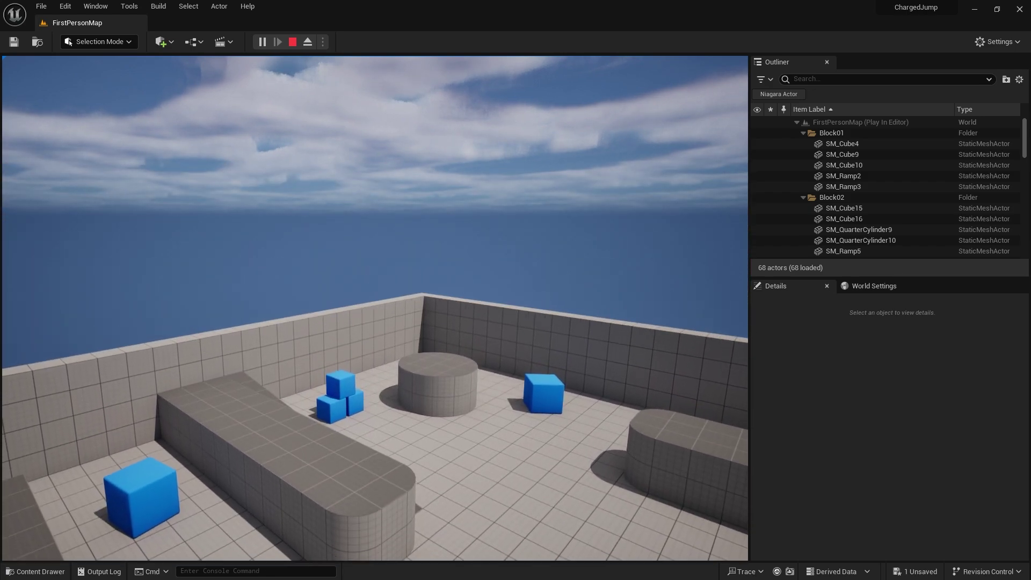
pyautogui.press('space')
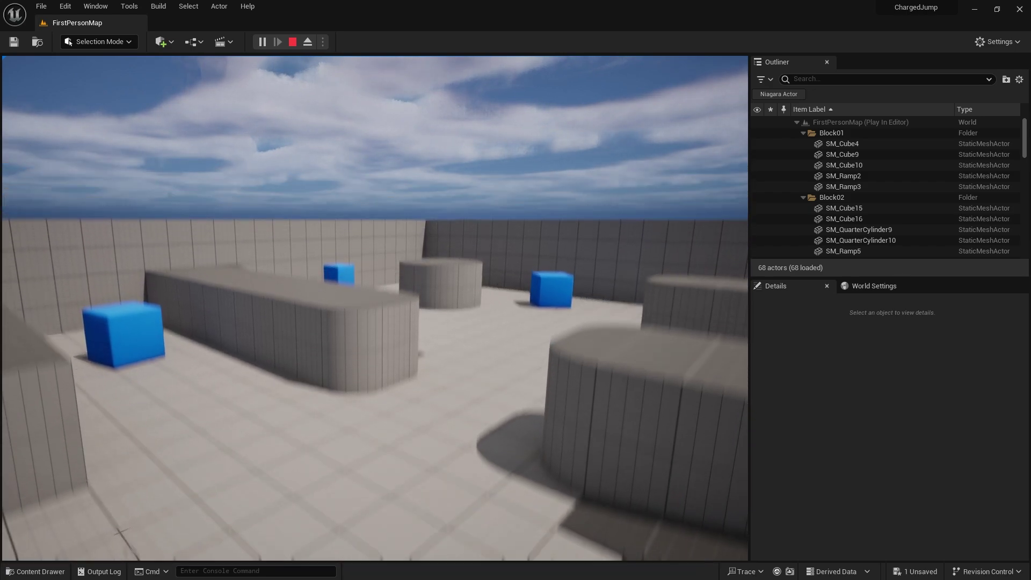
pyautogui.press('Escape')
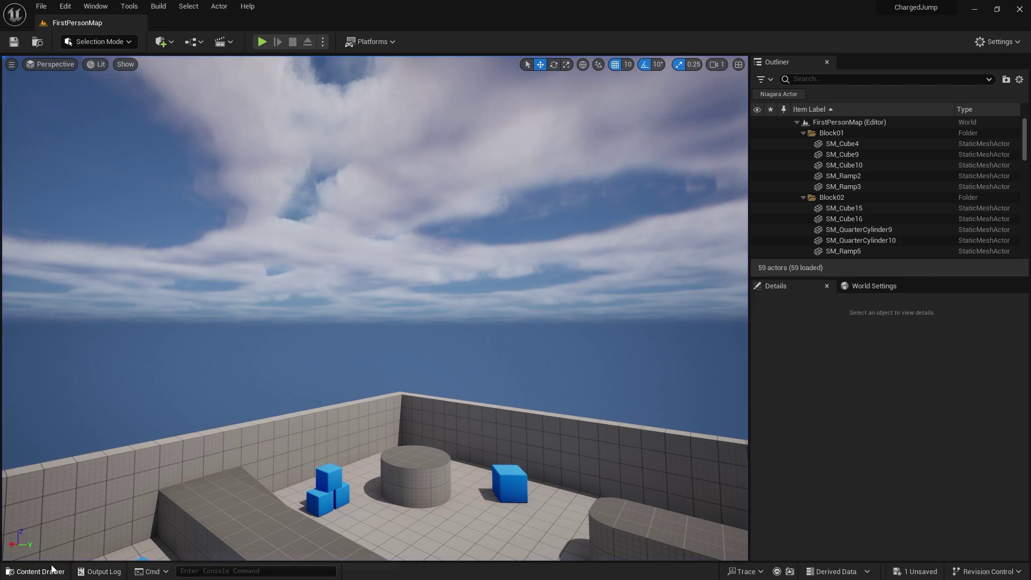
# Step: Open WB_JumpMeter's Event Graph and move the Hidden Set Visibility node farther from the IA_Jump event to make room
pyautogui.click(52, 568)
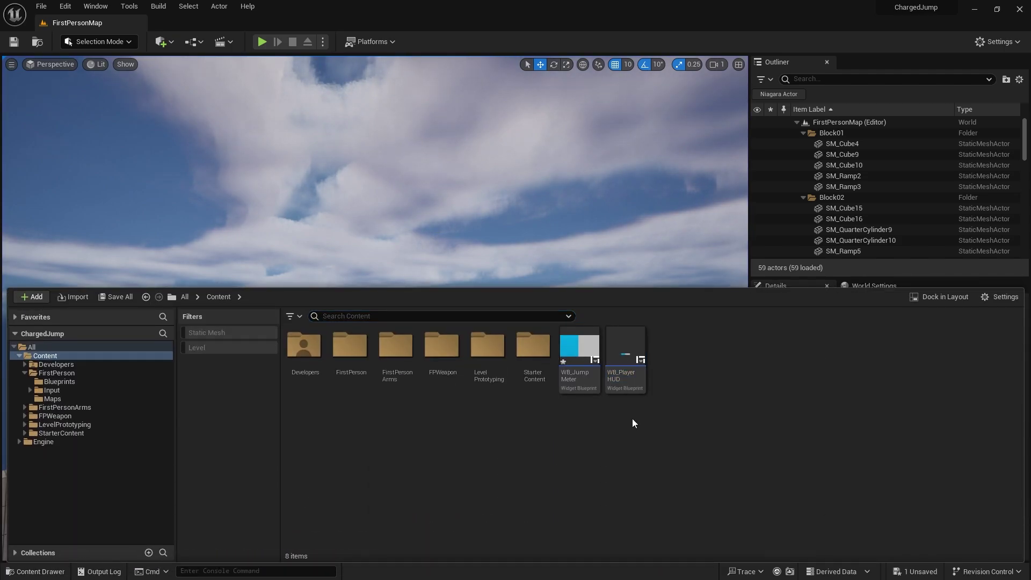
pyautogui.click(586, 344)
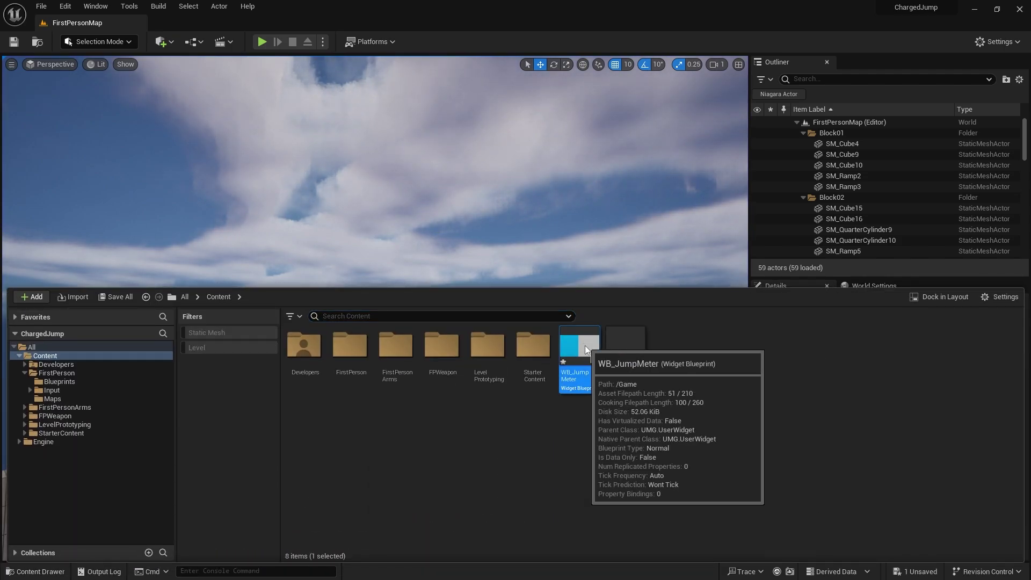
pyautogui.doubleClick(585, 345)
pyautogui.click(994, 46)
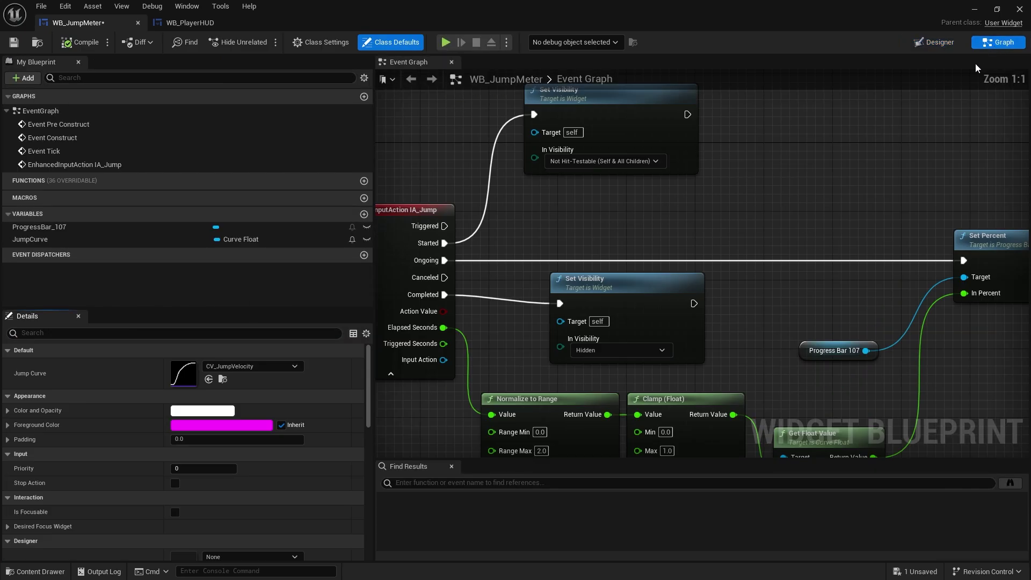
pyautogui.moveTo(707, 176); pyautogui.dragTo(655, 201)
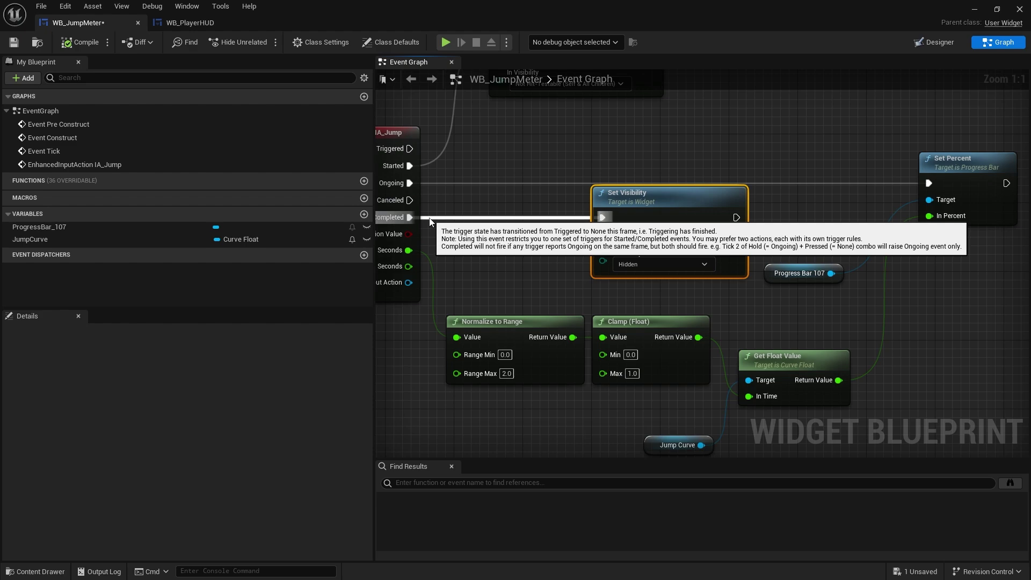
pyautogui.moveTo(429, 221); pyautogui.dragTo(497, 221, button='right')
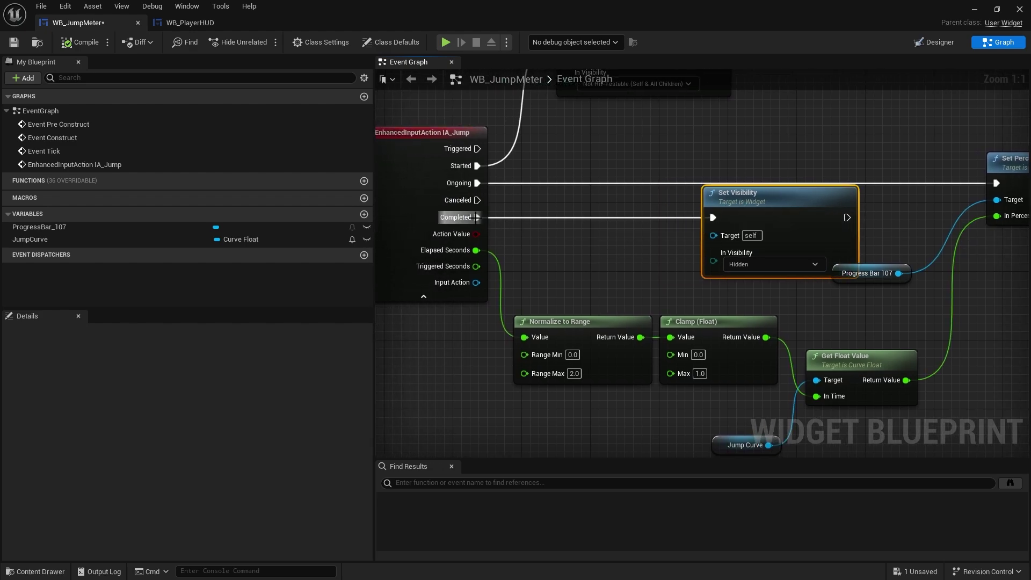
# Step: Insert a Delay node with a Duration of 0.5 between IA_Jump's Completed output and the Hidden Set Visibility node
pyautogui.moveTo(476, 217); pyautogui.dragTo(538, 224)
pyautogui.press('Escape')
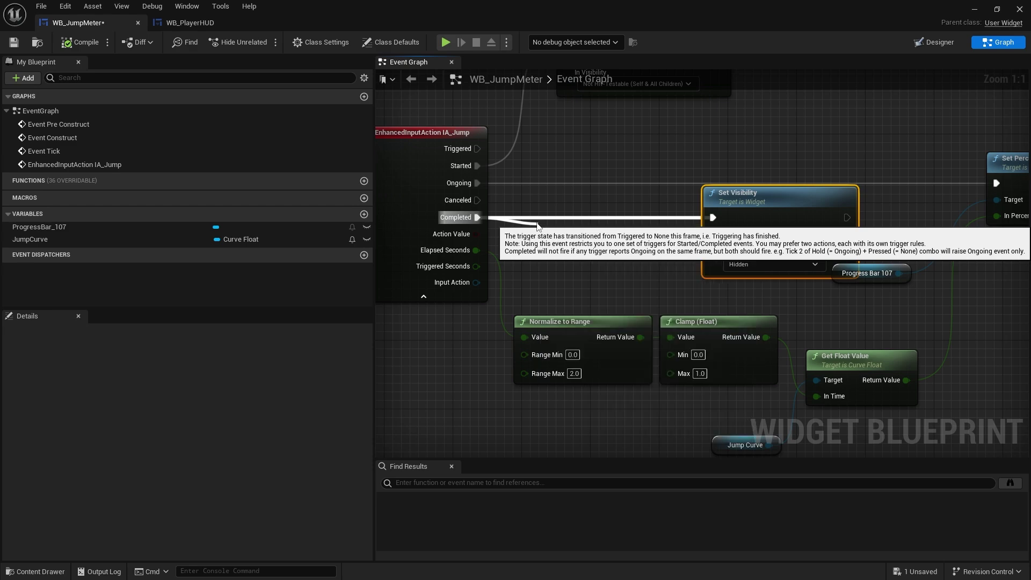
pyautogui.click(539, 225)
pyautogui.moveTo(538, 225); pyautogui.dragTo(611, 227)
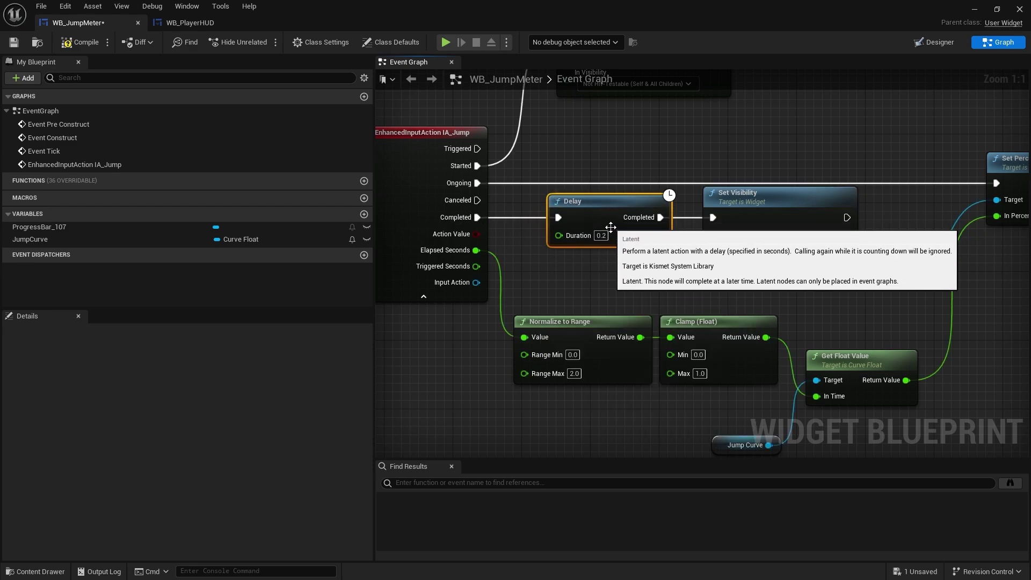
pyautogui.press('BackSpace')
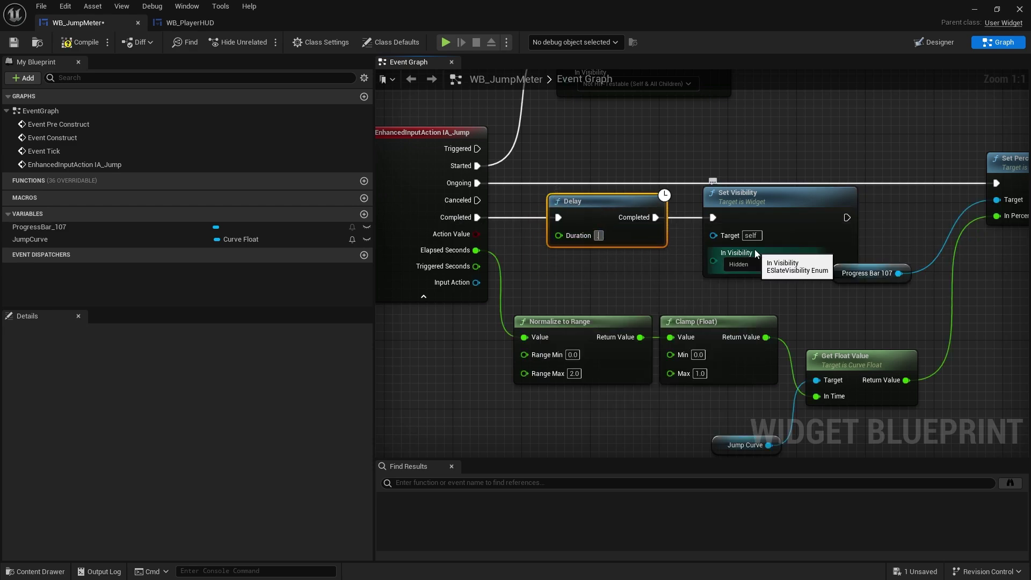
pyautogui.click(515, 172)
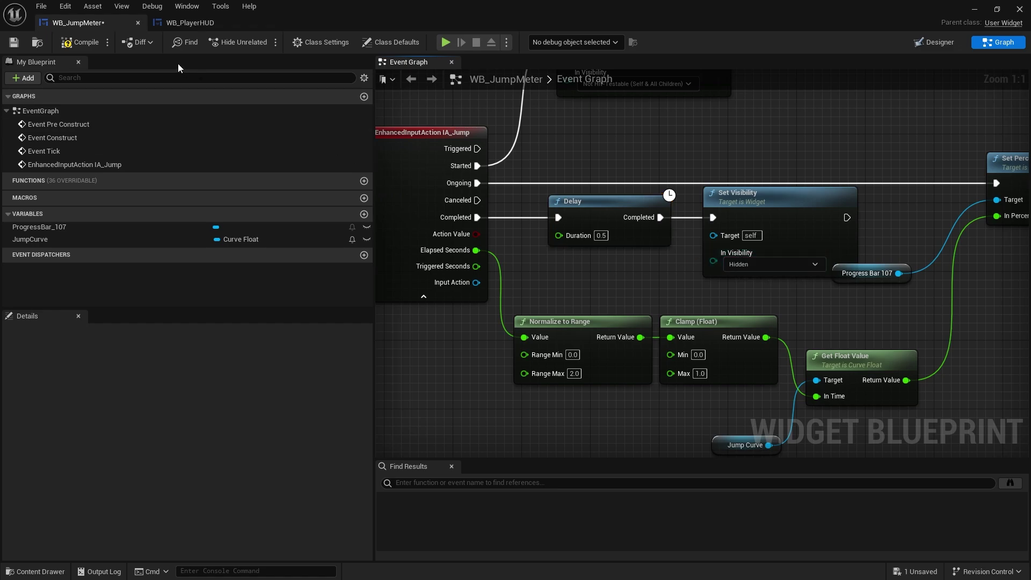
# Step: Minimize the widget editor and play the level, charging several jumps to test the delayed hiding of the meter
pyautogui.click(973, 11)
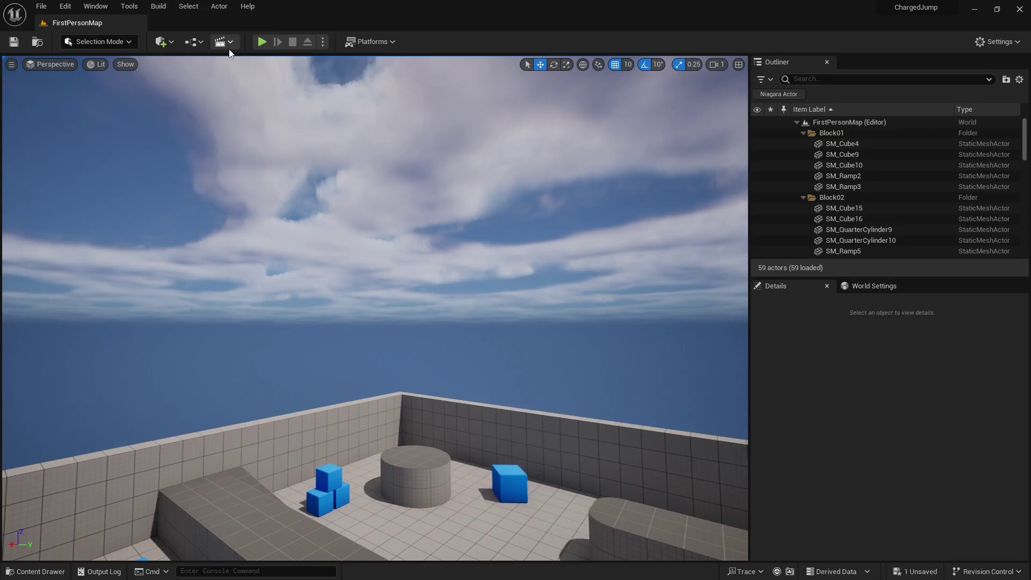
pyautogui.click(263, 43)
pyautogui.press('space')
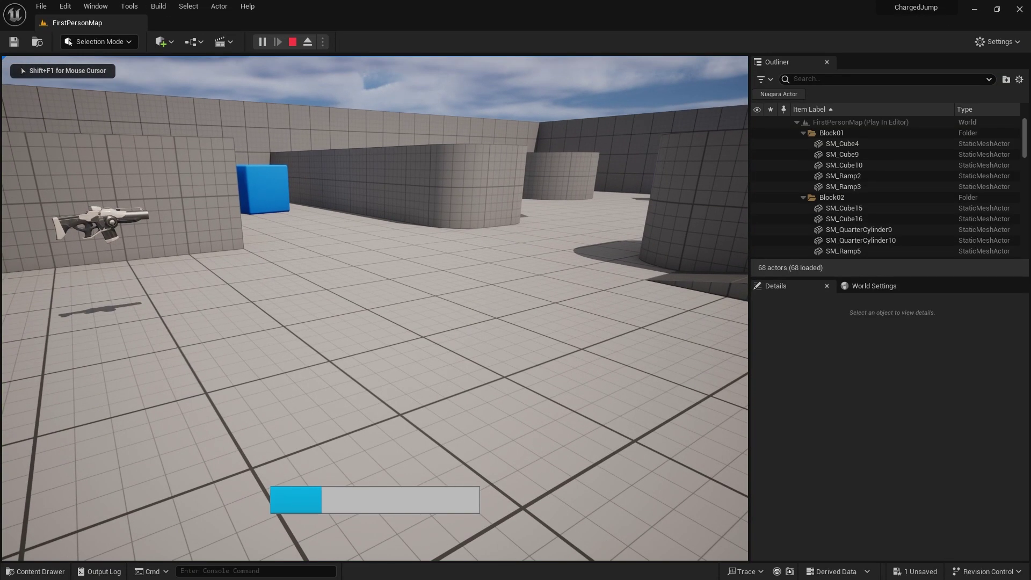
pyautogui.press('w')
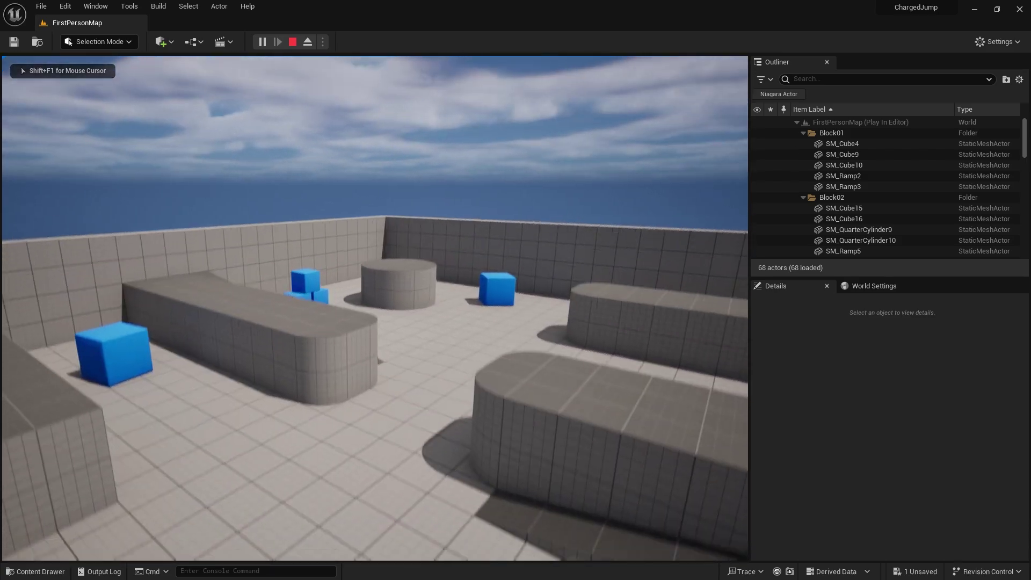
pyautogui.press('space')
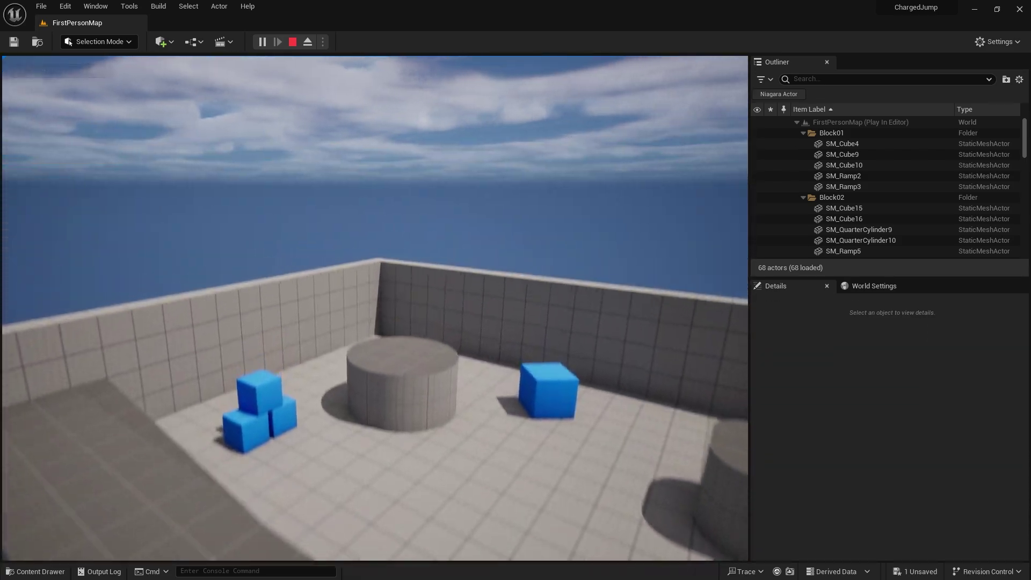
pyautogui.press('space')
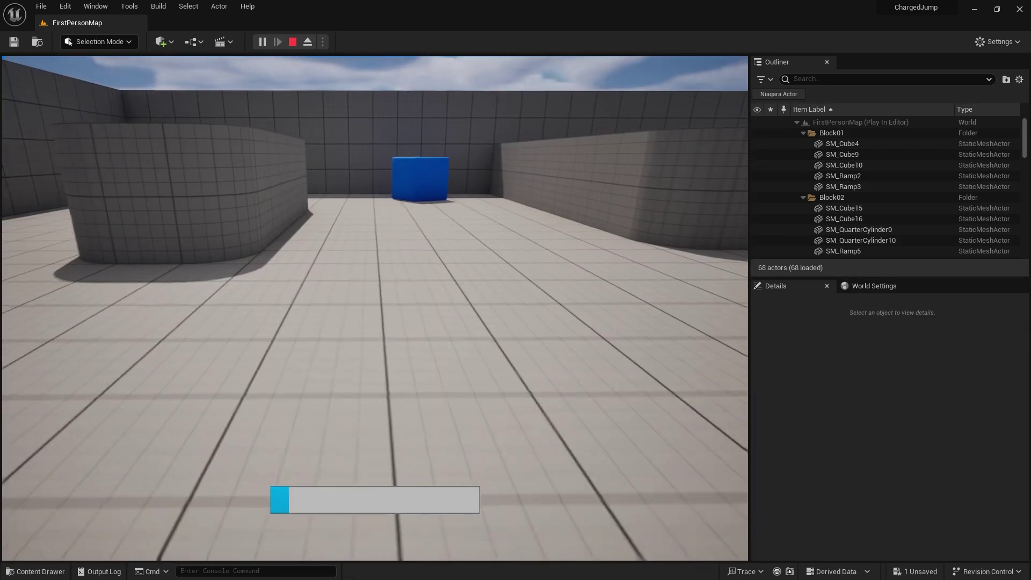
# Step: Perform more charged jumps in the running level to examine the segmented, battery-style version of the jump meter
pyautogui.press('space')
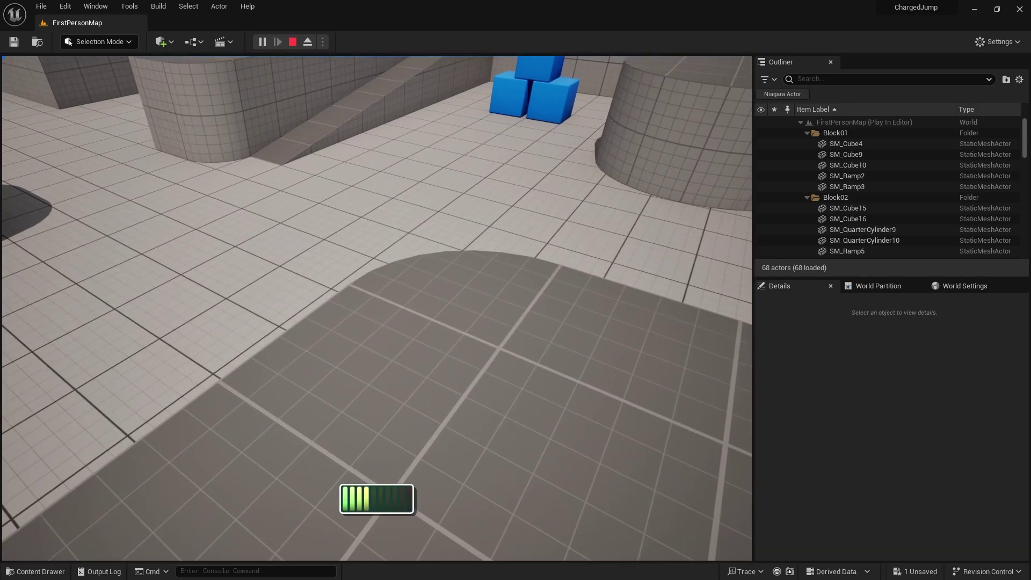
pyautogui.press('space')
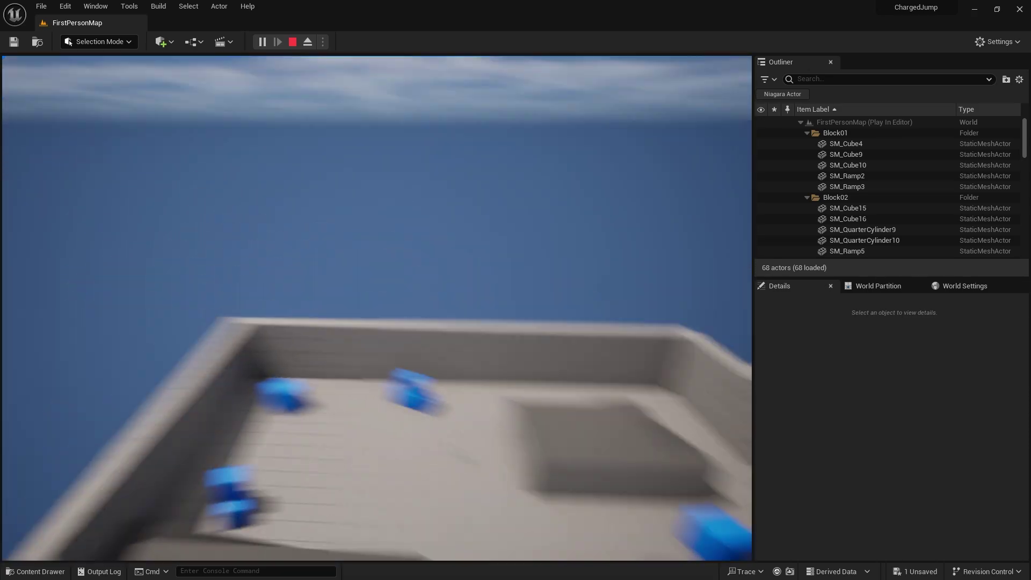
pyautogui.press('space')
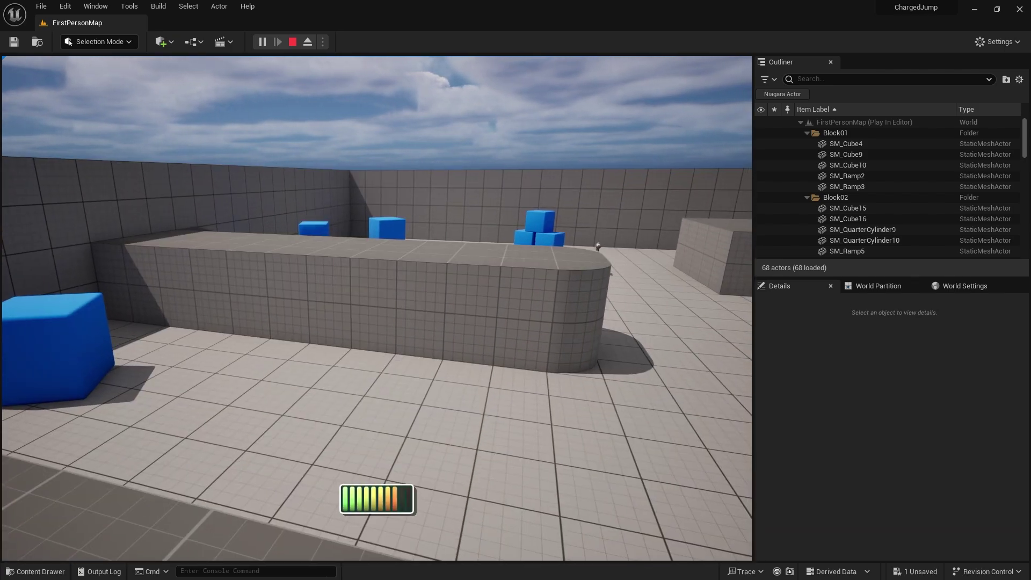